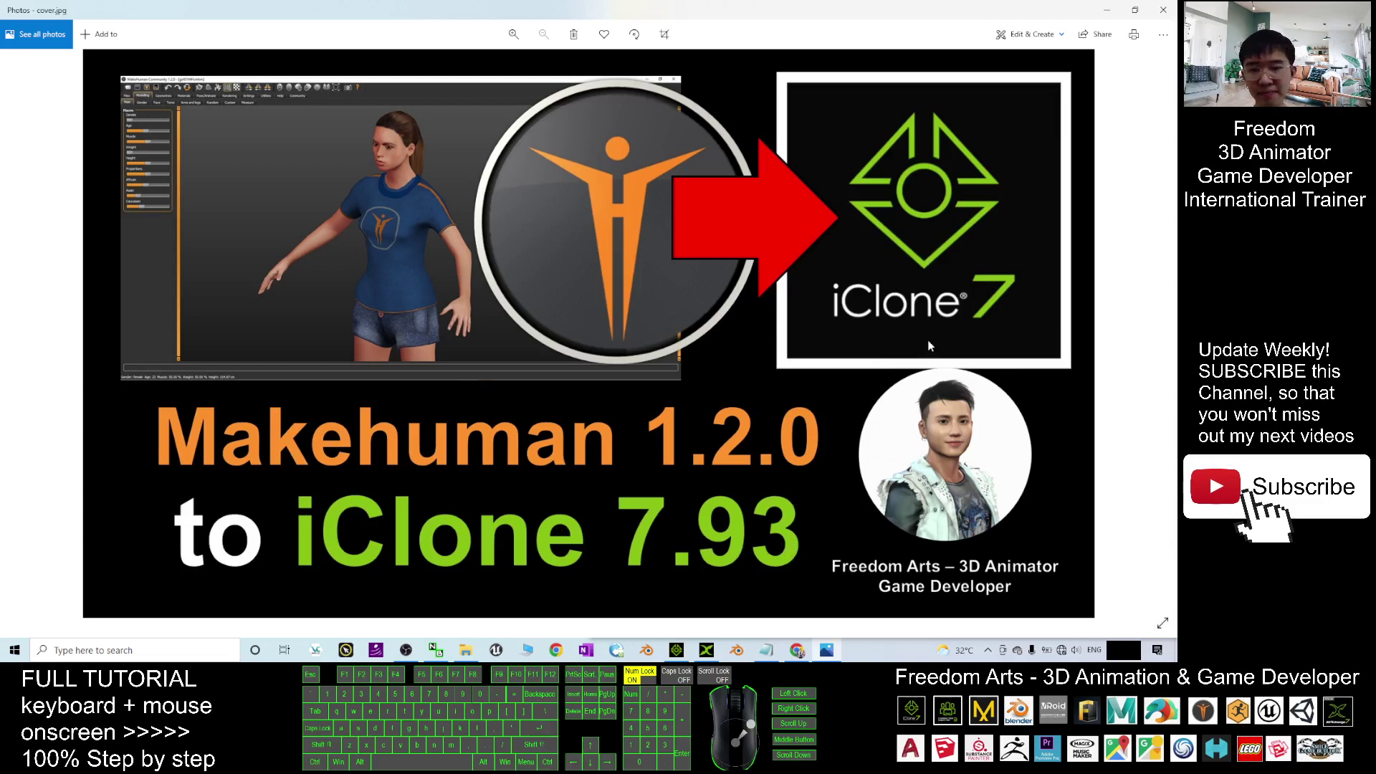
# Clear the cover image and OBS away, then bring up notes.txt in Notepad.
pyautogui.click(1107, 10)
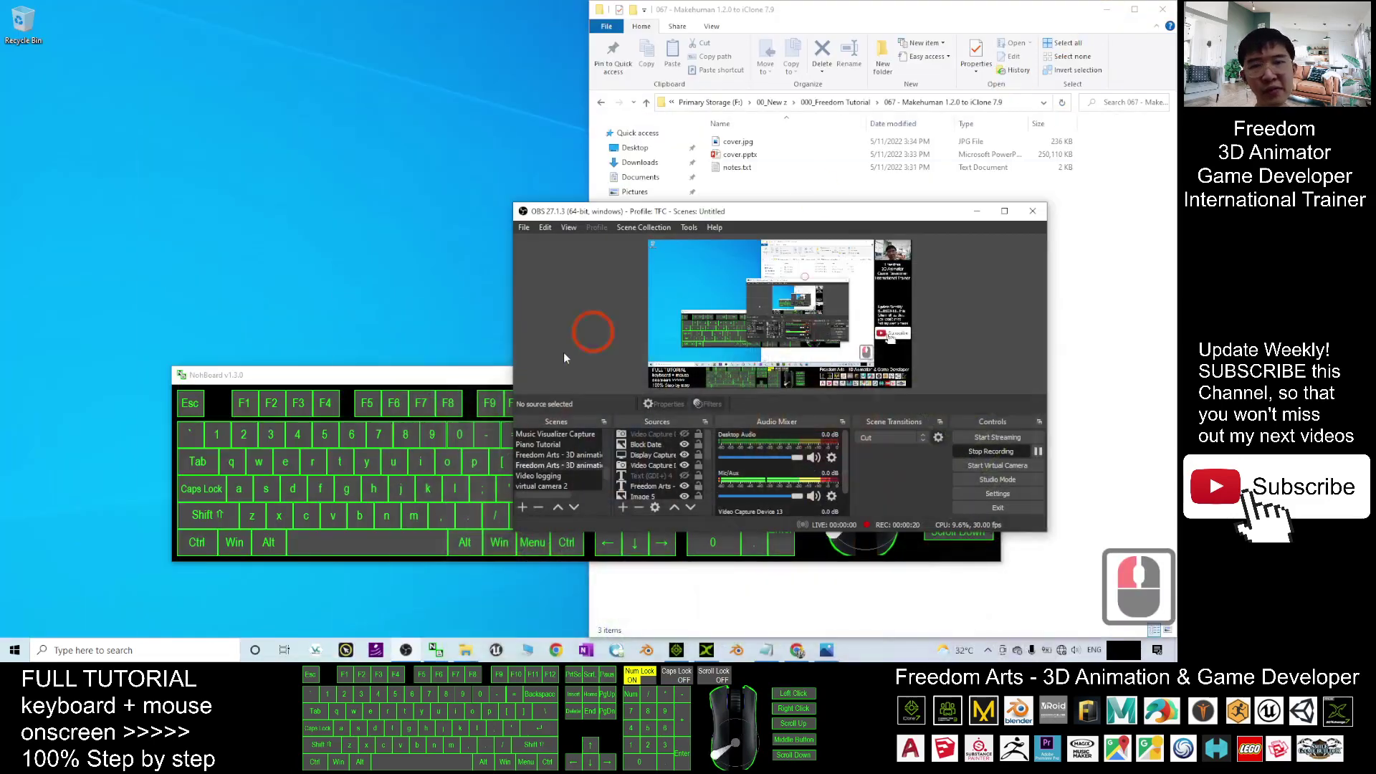
pyautogui.click(977, 211)
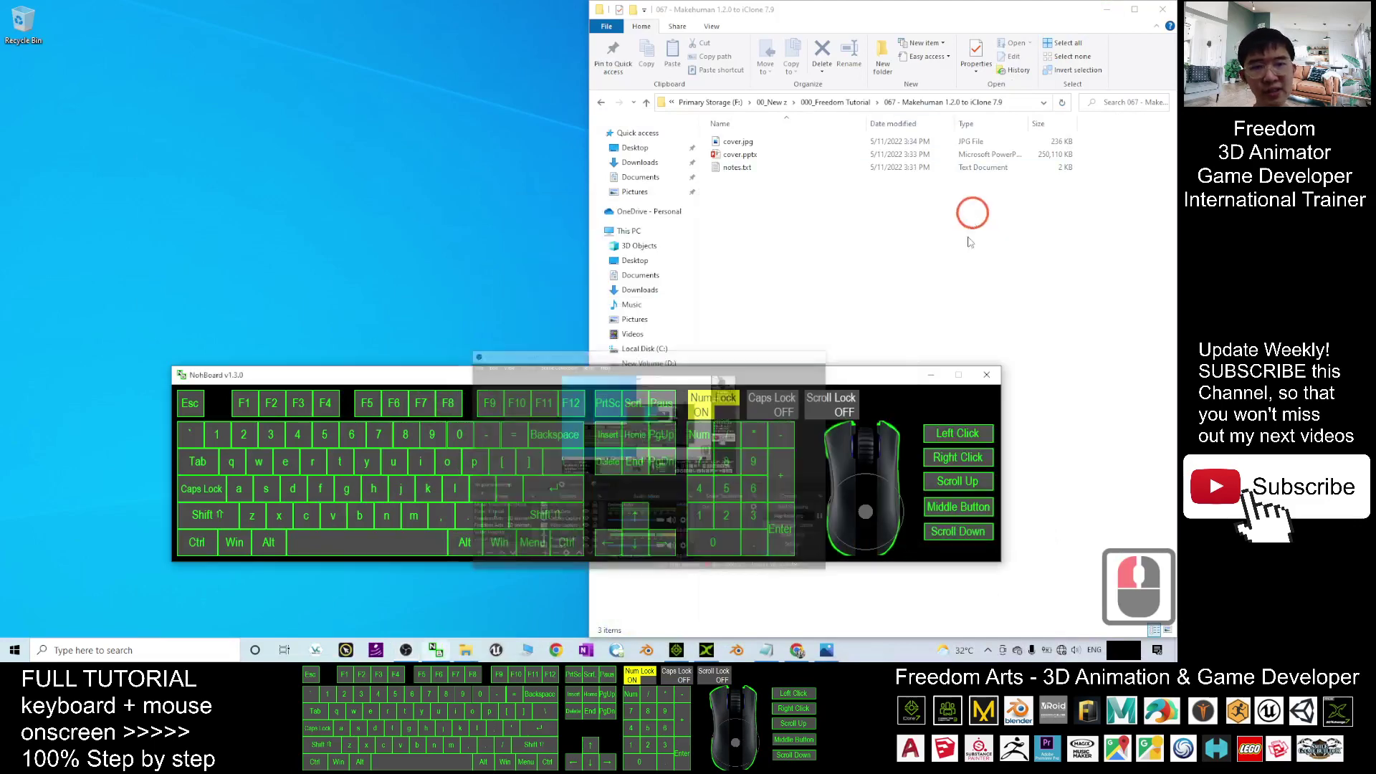
pyautogui.click(767, 650)
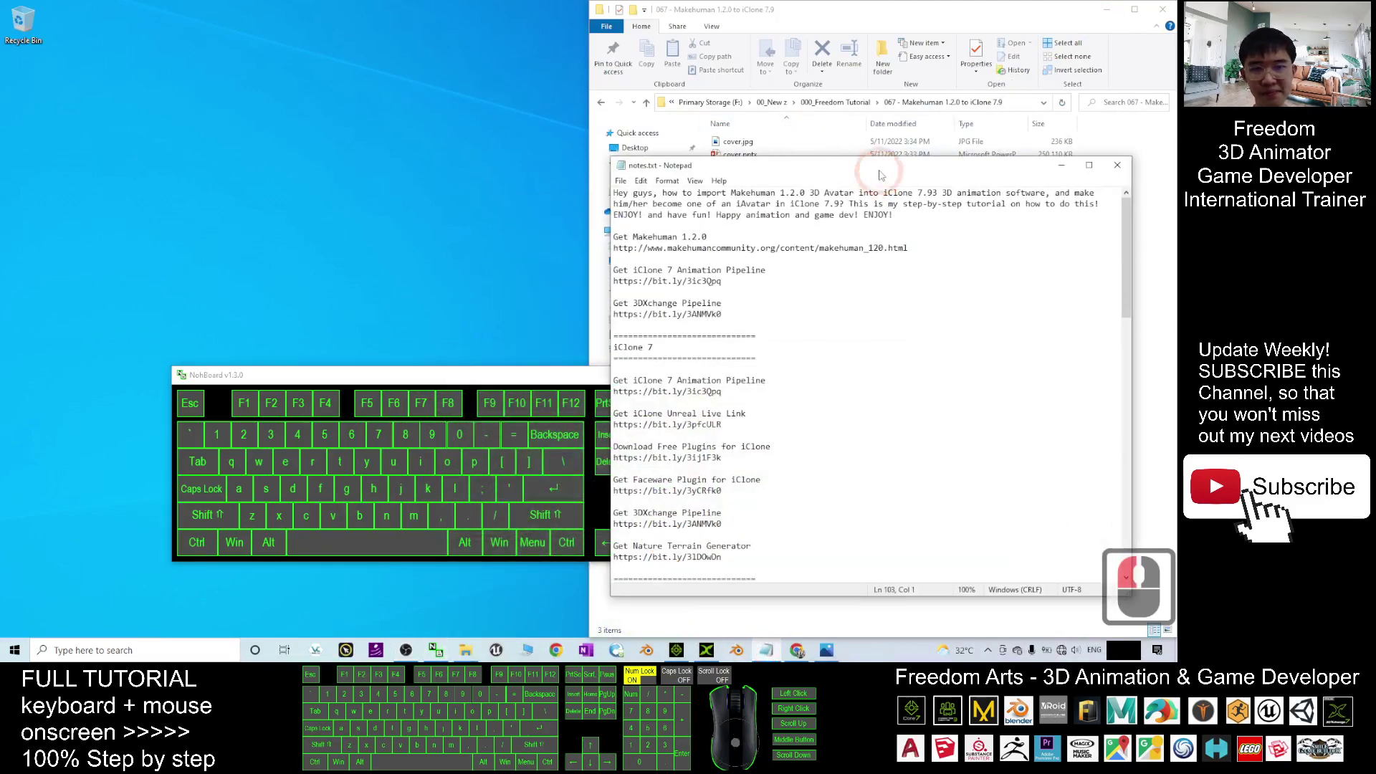
pyautogui.moveTo(817, 79); pyautogui.dragTo(861, 143)
# Select the MakeHuman 1.2.0 download link in the notes, then hide Notepad and the project folder.
pyautogui.click(606, 209)
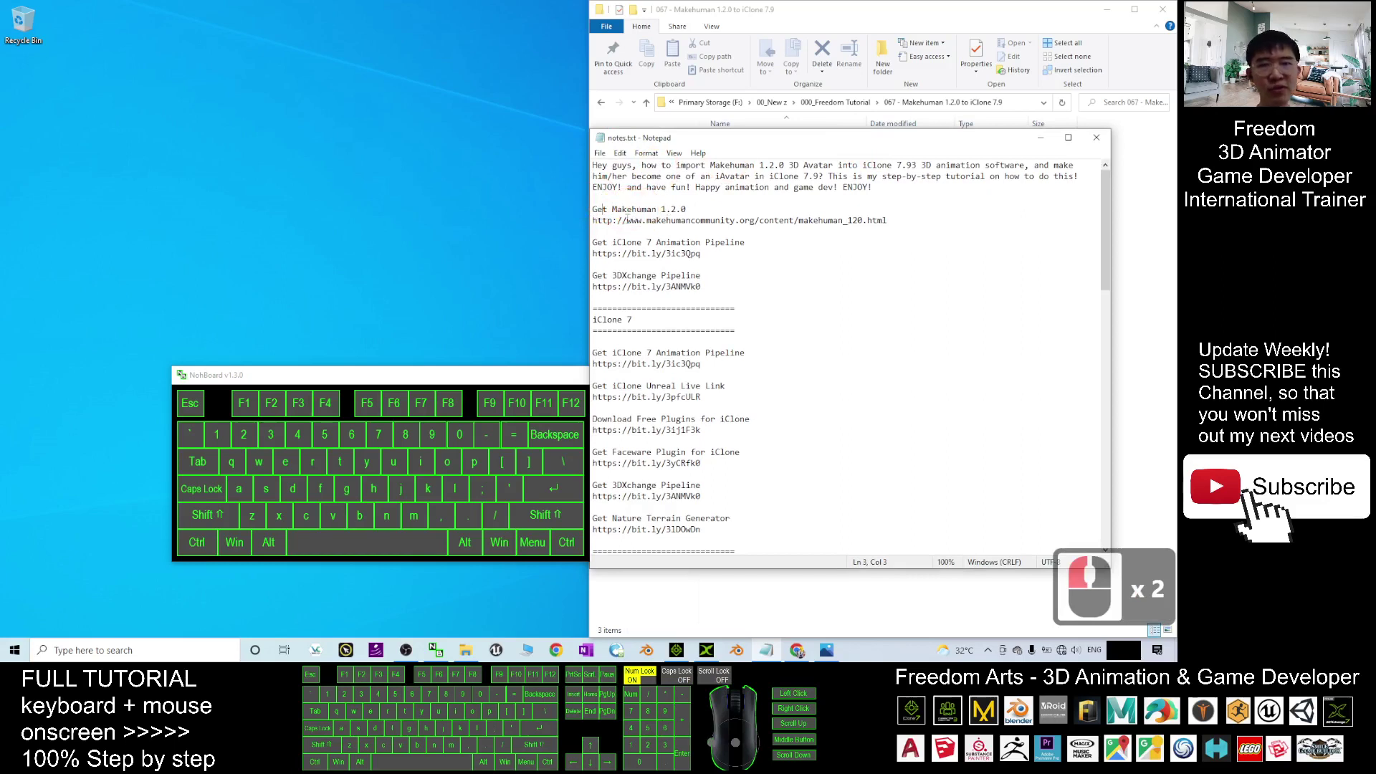
pyautogui.moveTo(594, 220); pyautogui.dragTo(887, 221)
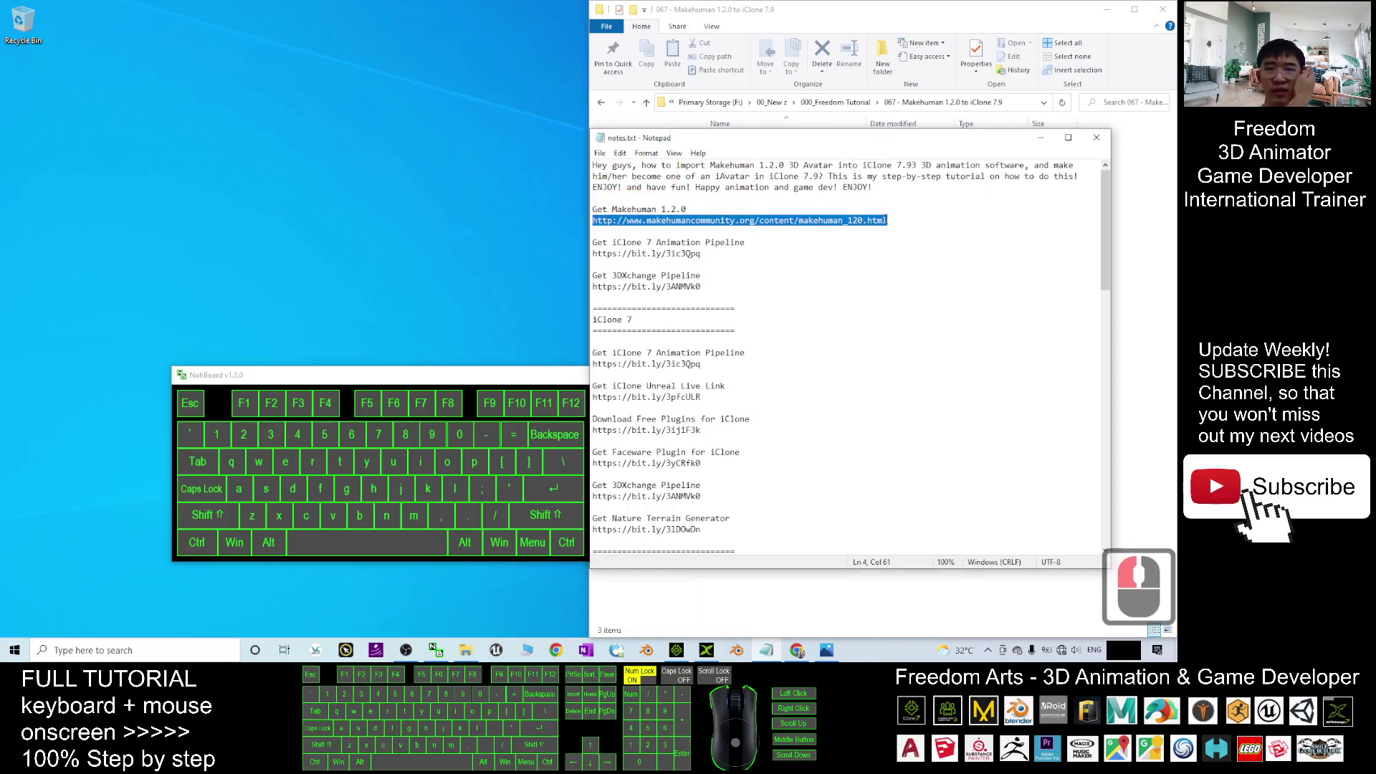
pyautogui.click(1040, 137)
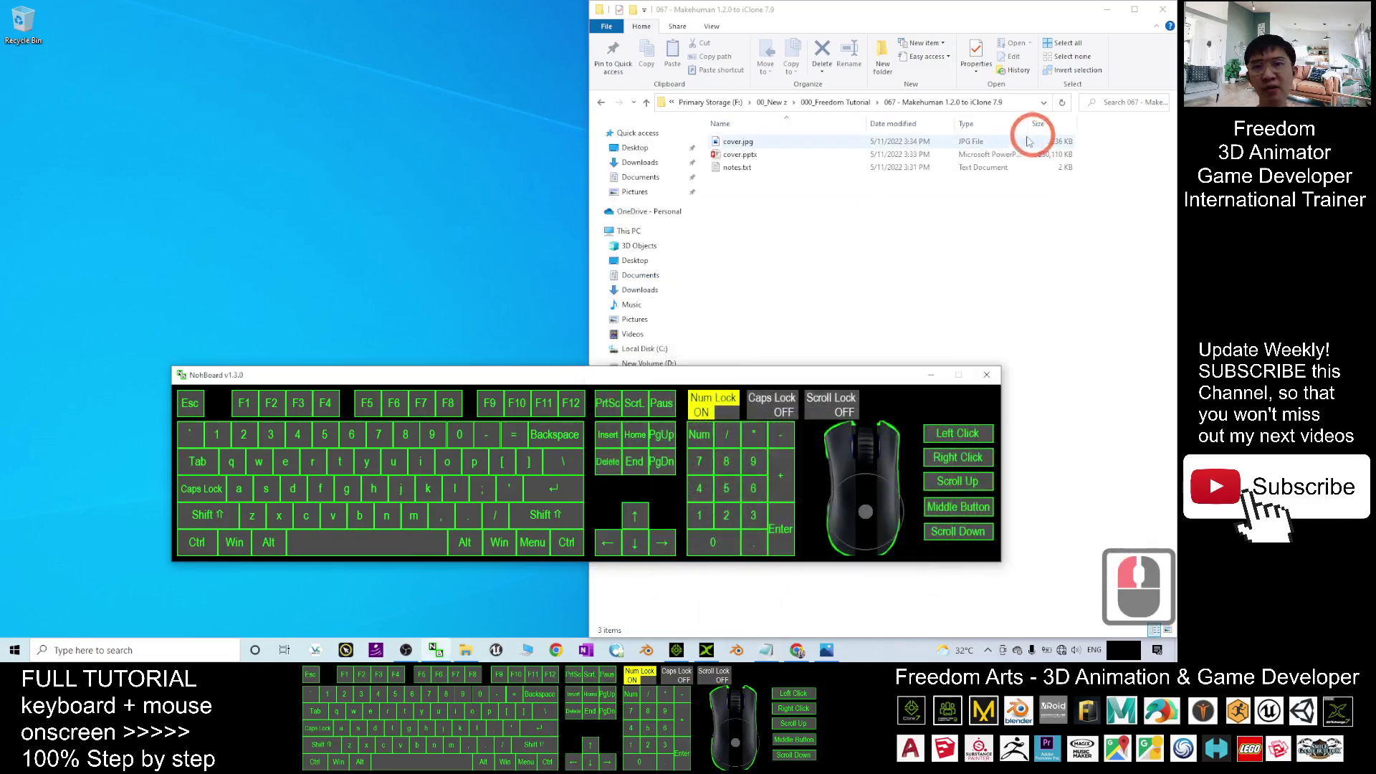
pyautogui.click(1107, 9)
# Search Windows for 'makehuman' and launch the makehuman-community app.
pyautogui.click(543, 270)
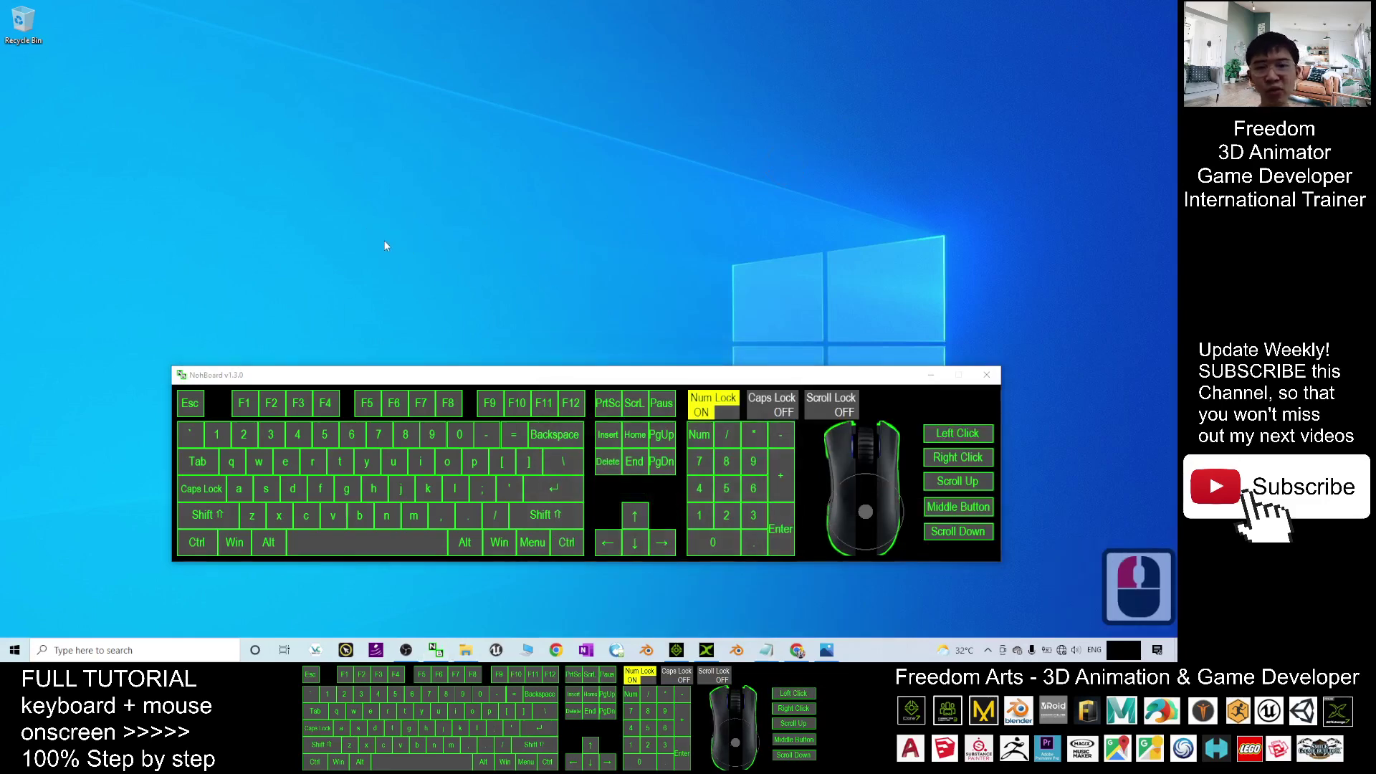
pyautogui.click(69, 649)
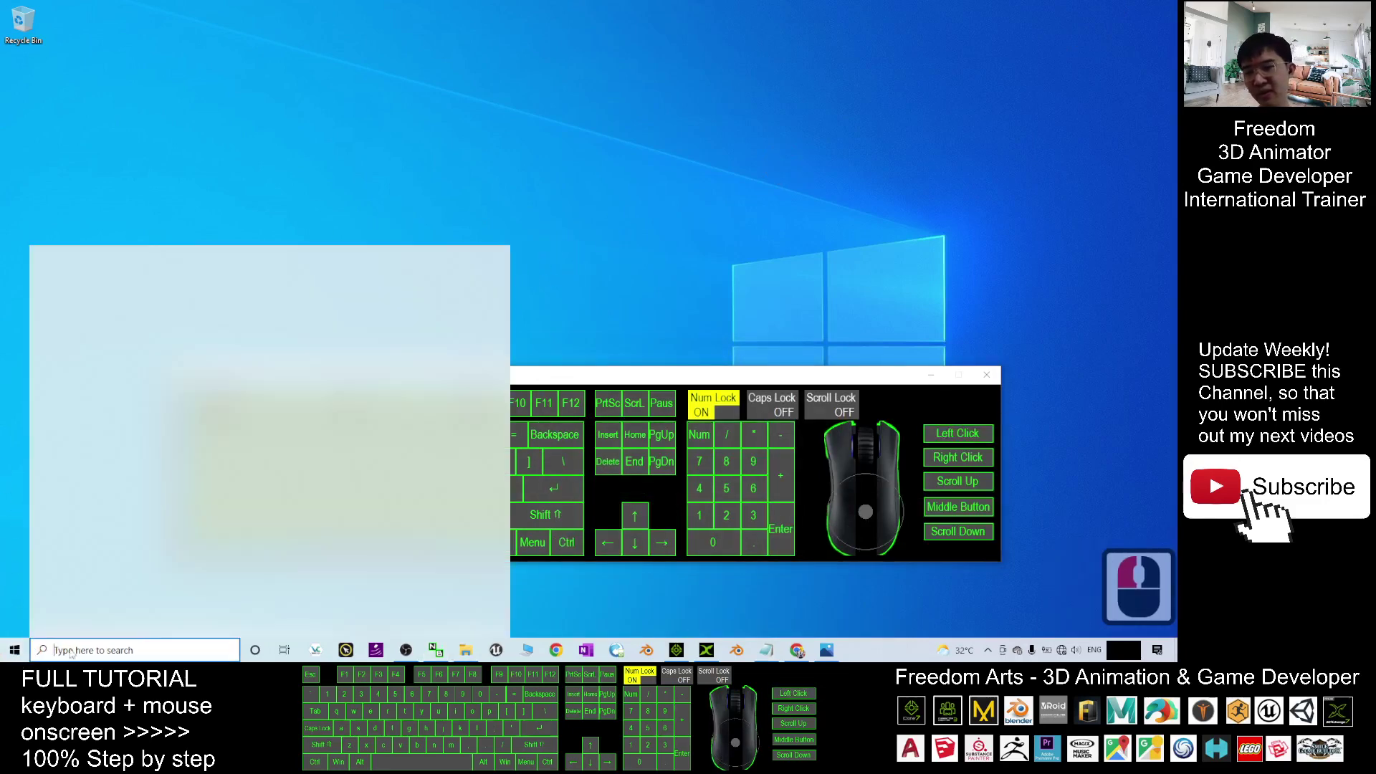
pyautogui.write('makehuman')
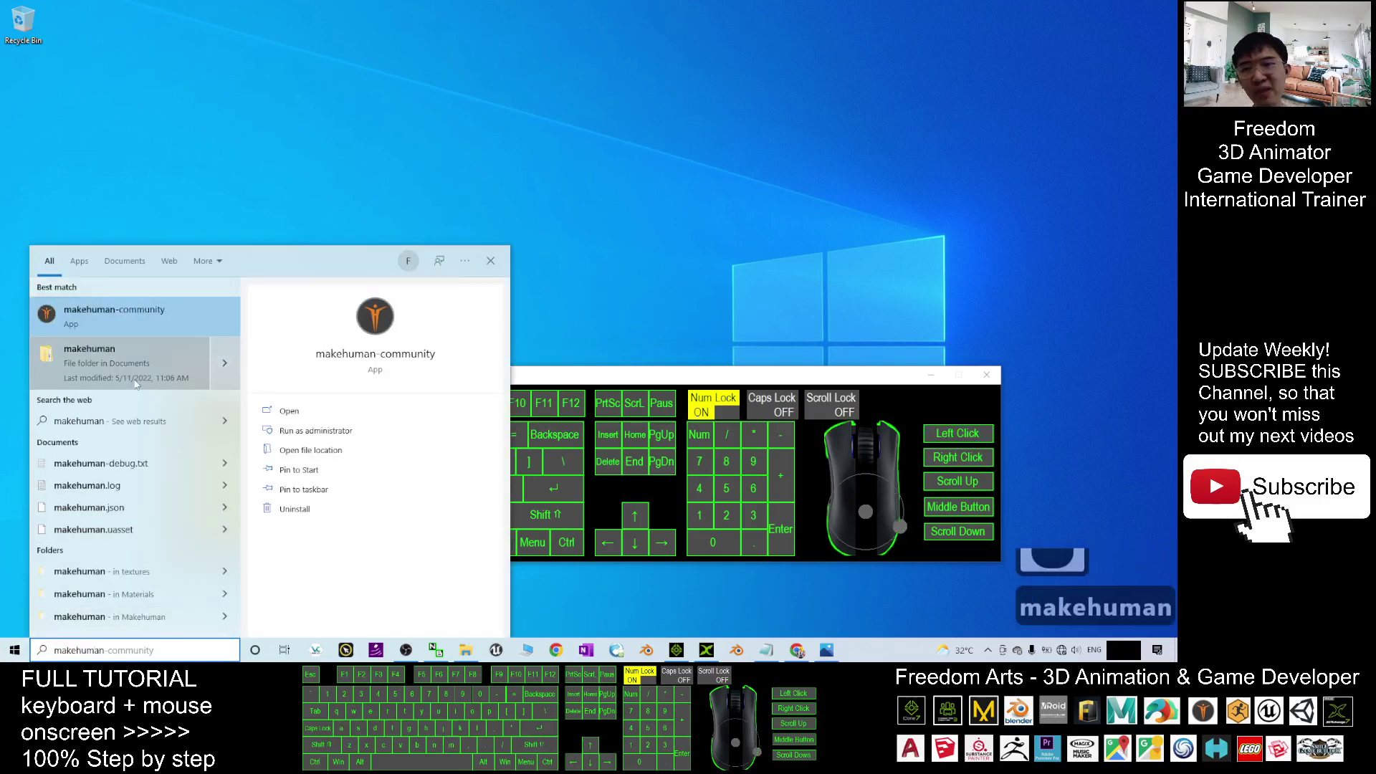
pyautogui.click(156, 308)
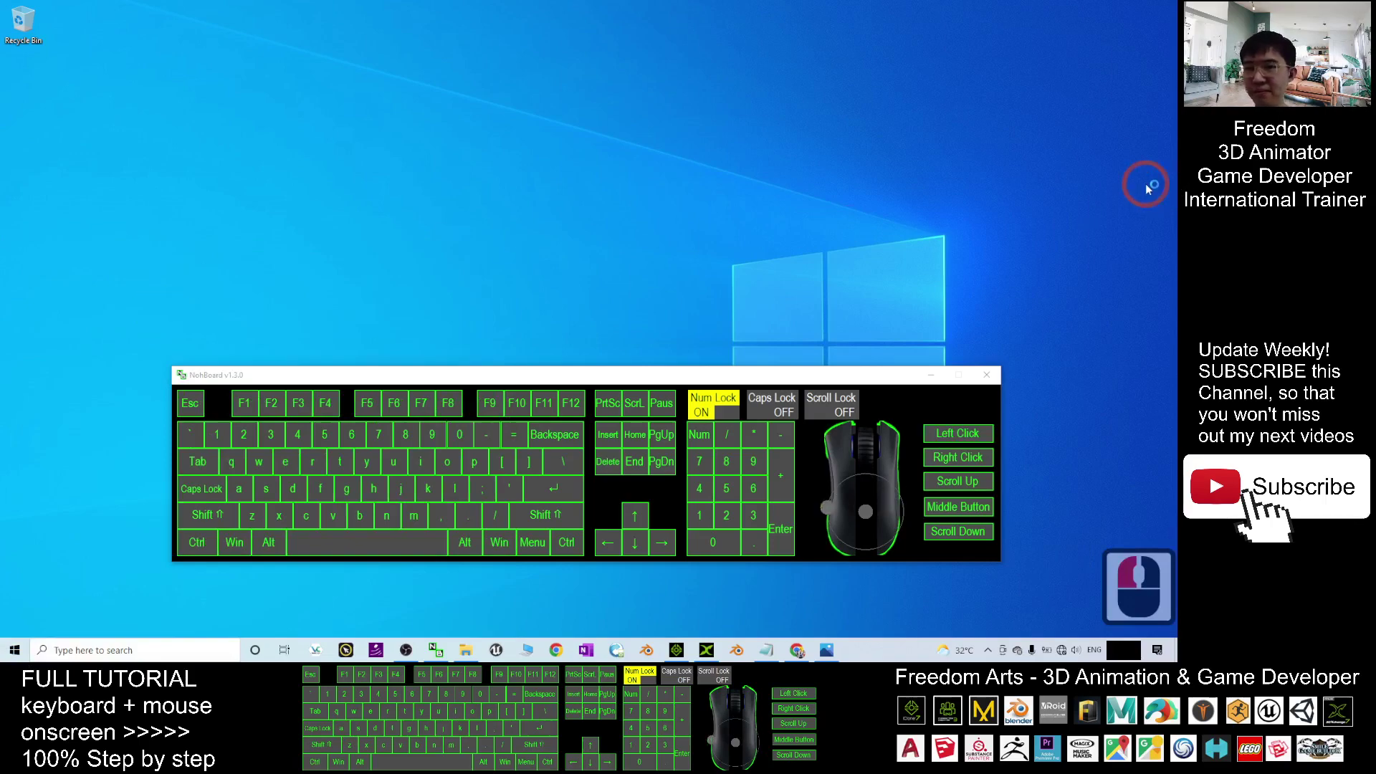
# Move the keystroke display aside while MakeHuman loads a new Untitled human.
pyautogui.moveTo(717, 375); pyautogui.dragTo(840, 405)
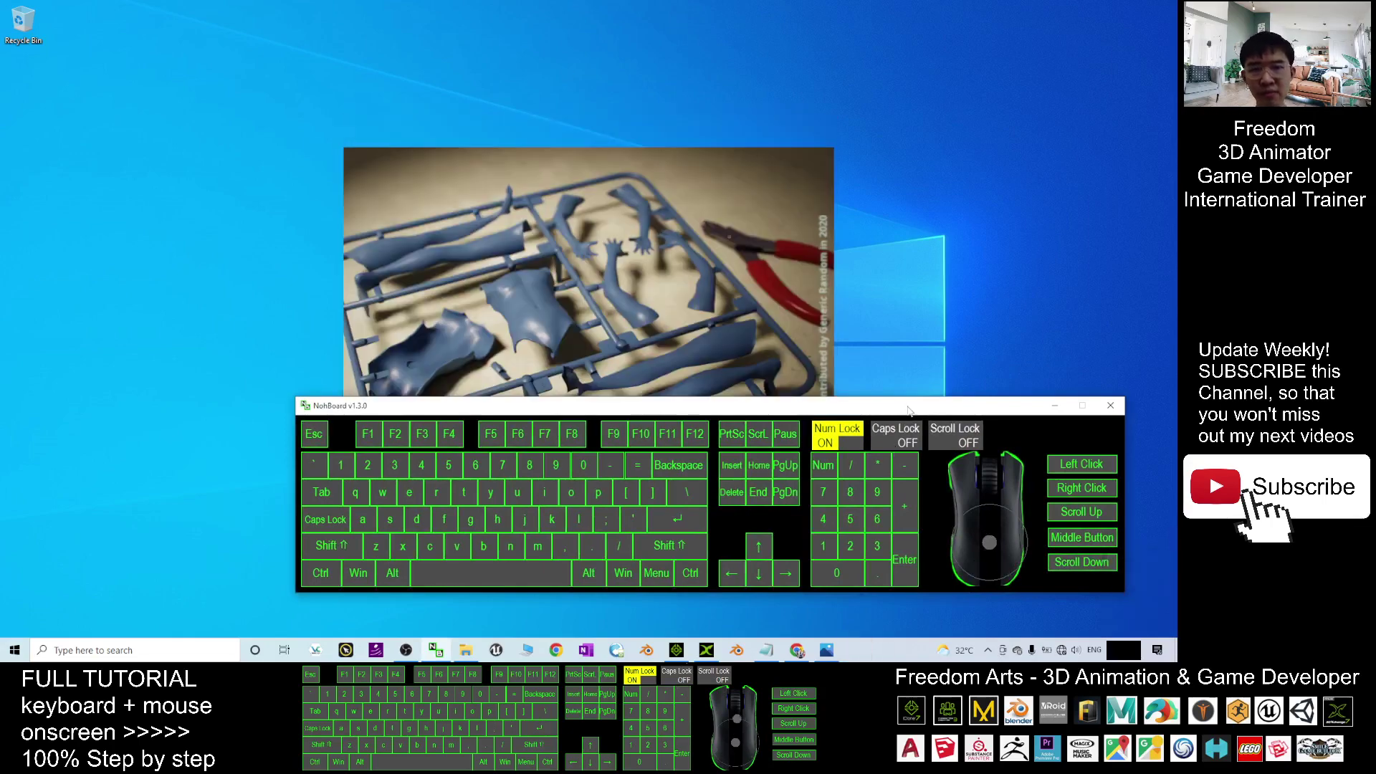
pyautogui.moveTo(909, 405); pyautogui.dragTo(933, 438)
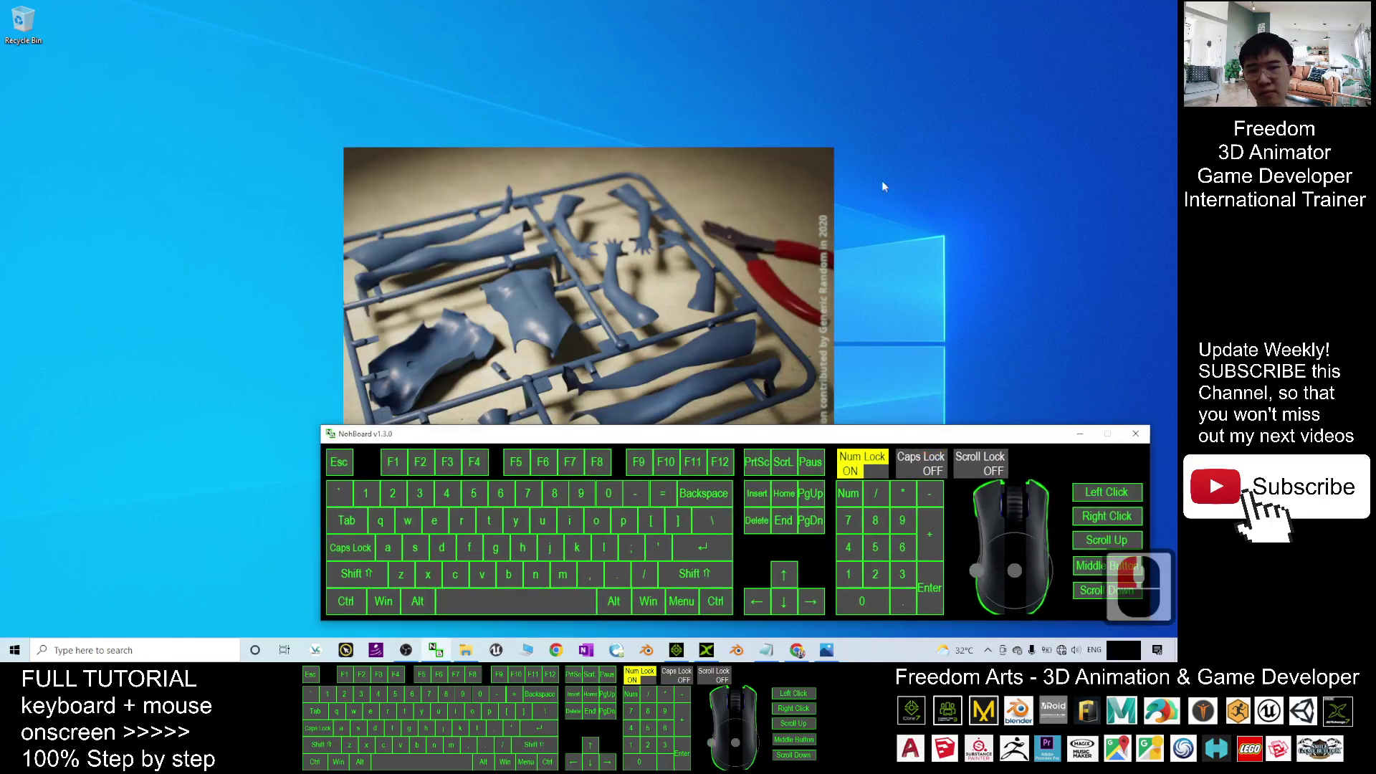
pyautogui.click(989, 125)
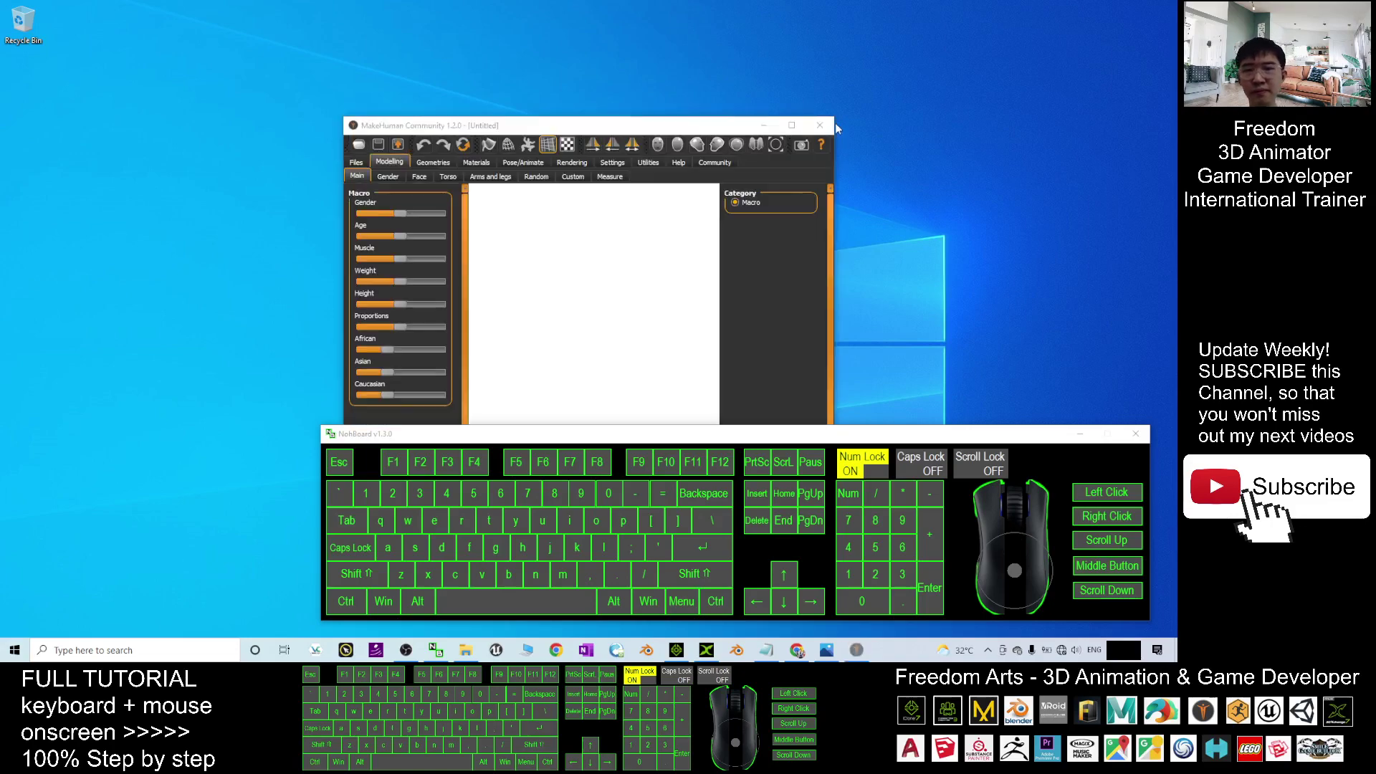
# Maximize the MakeHuman window and orbit the view to the model's side.
pyautogui.click(798, 132)
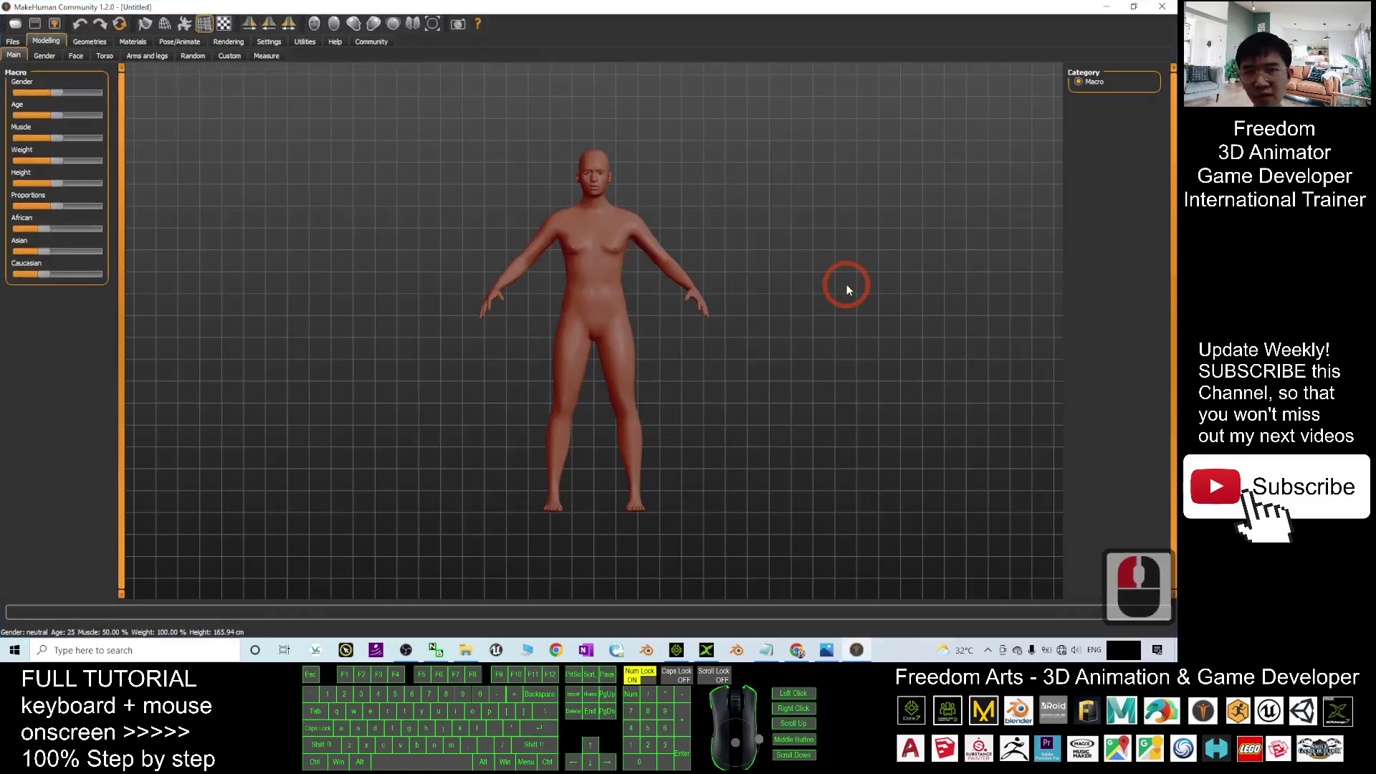
pyautogui.scroll(-5, 785, 298)
pyautogui.scroll(9, 785, 297)
pyautogui.scroll(-4, 778, 308)
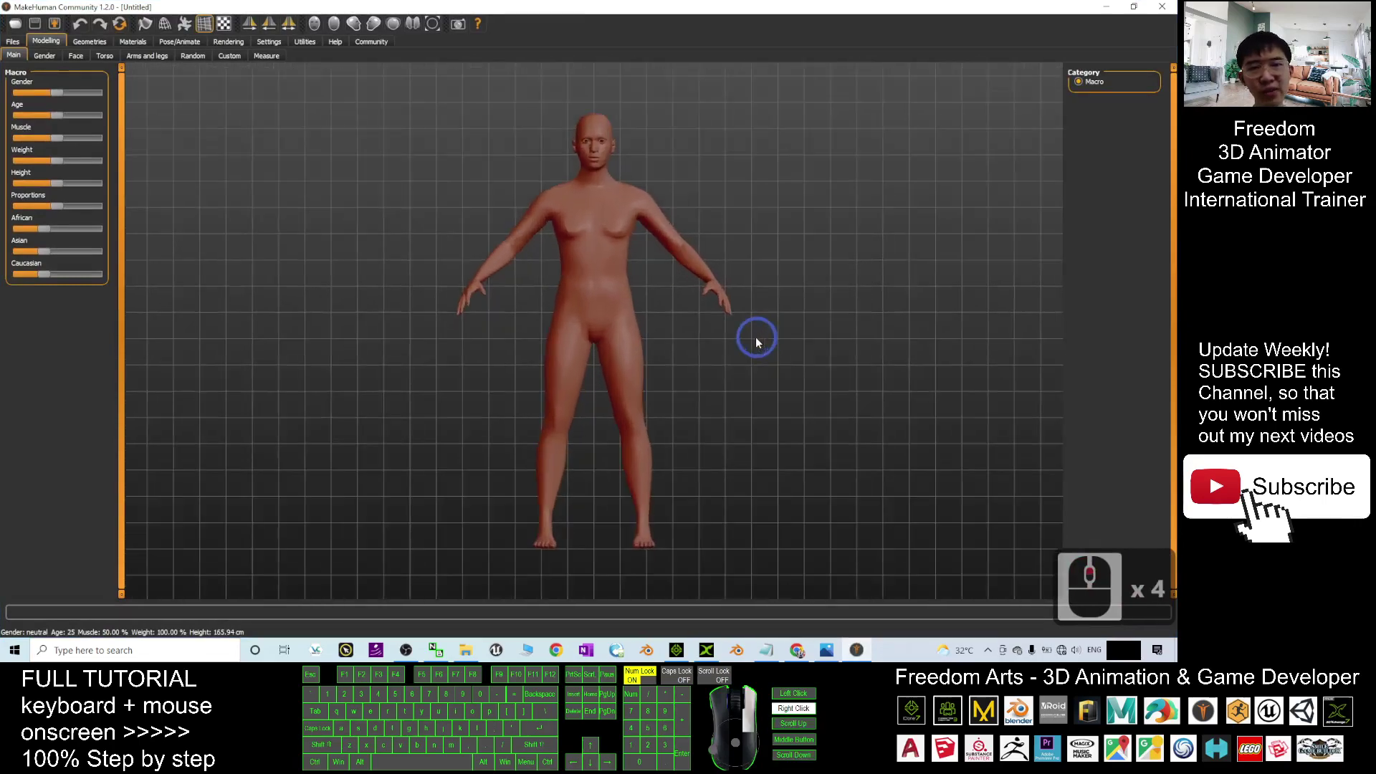
pyautogui.moveTo(777, 337); pyautogui.dragTo(688, 387)
pyautogui.scroll(-2, 702, 301)
pyautogui.scroll(5, 703, 301)
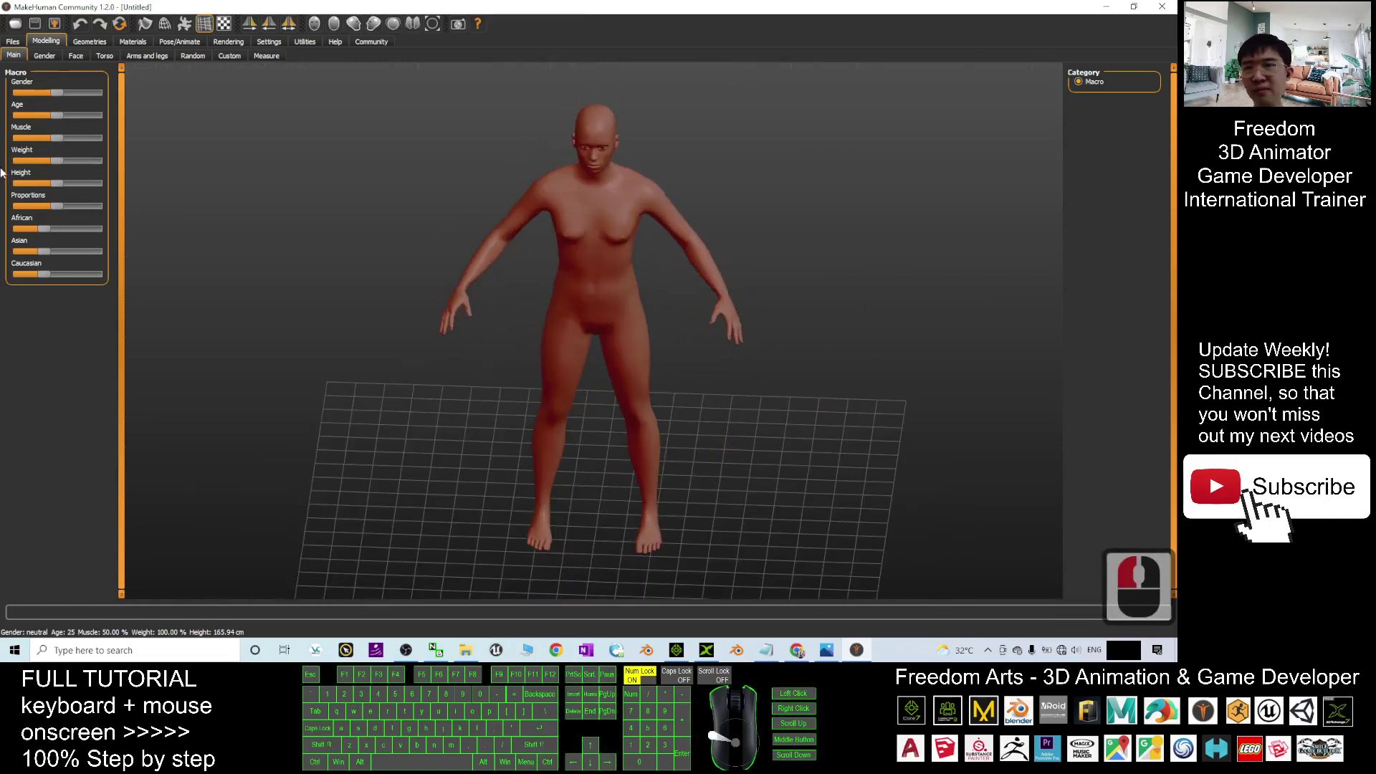
# Try the Gender slider at fully male while orbiting and zooming around the model.
pyautogui.moveTo(59, 92); pyautogui.dragTo(135, 83)
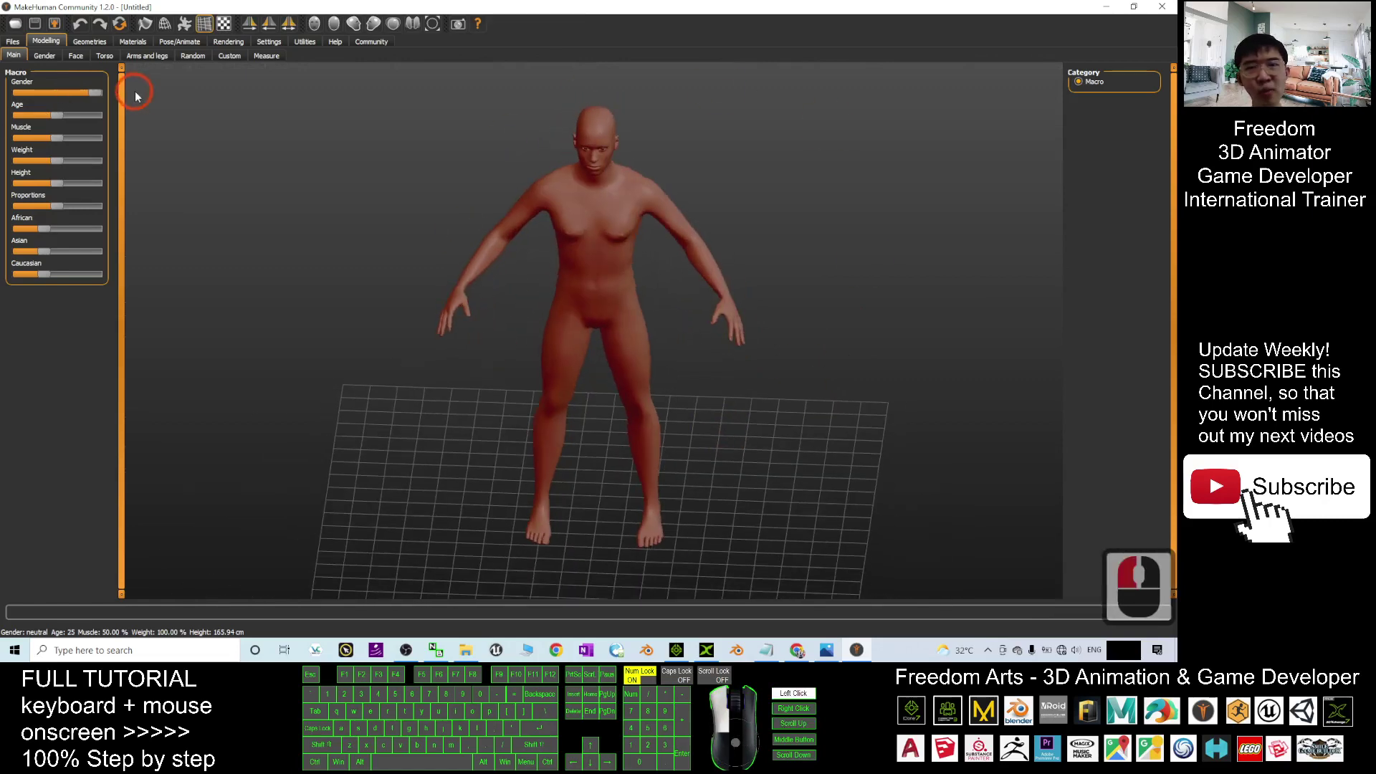
pyautogui.scroll(-2, 742, 252)
pyautogui.scroll(3, 739, 252)
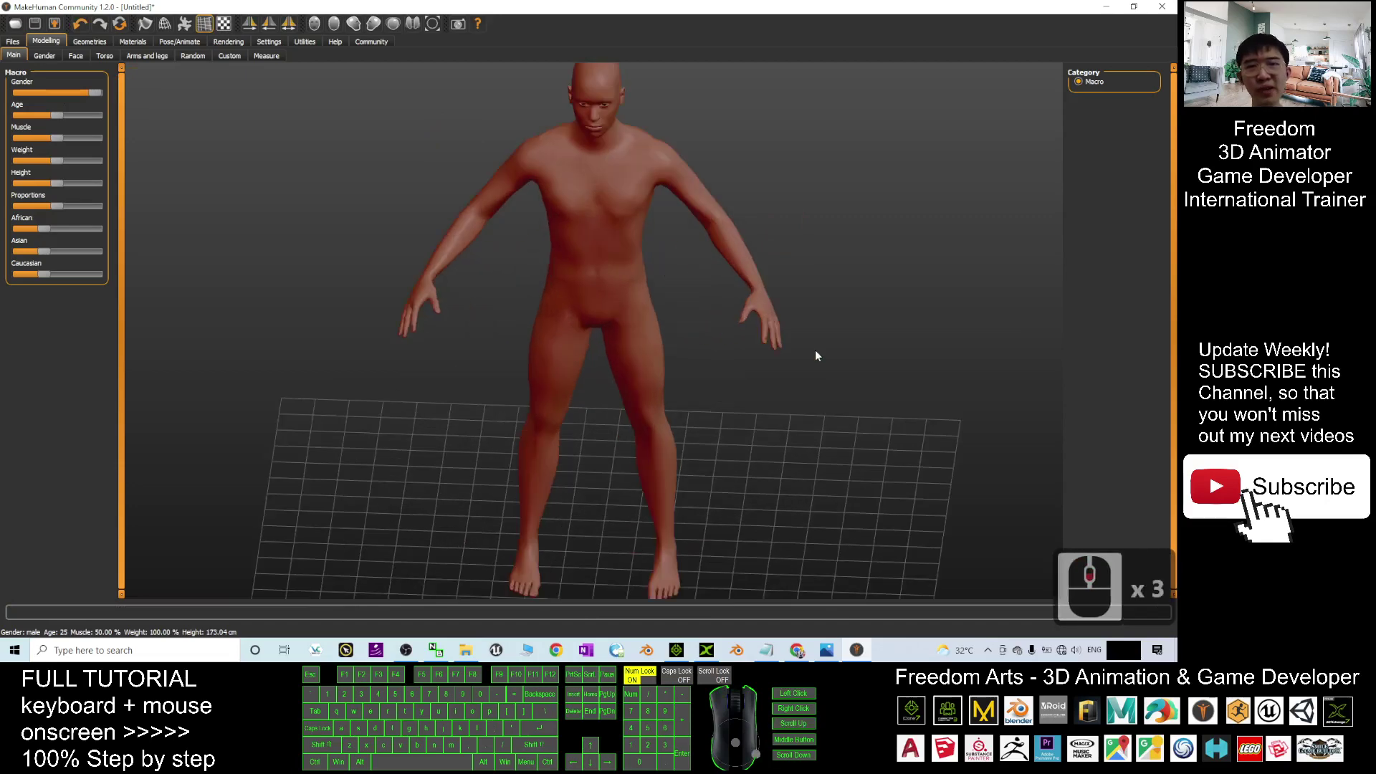
pyautogui.scroll(2, 815, 350)
pyautogui.moveTo(783, 384); pyautogui.dragTo(818, 365)
pyautogui.scroll(2, 814, 363)
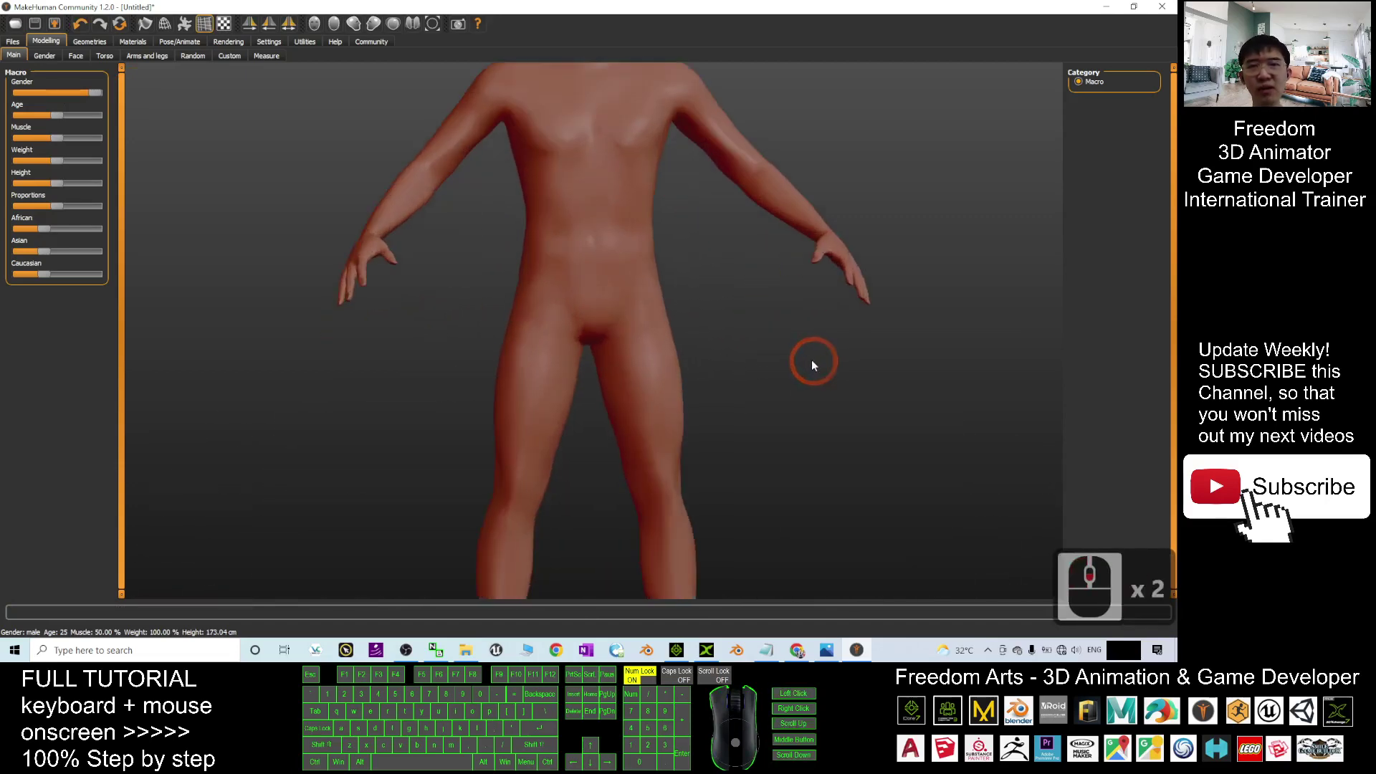
pyautogui.scroll(-4, 806, 359)
pyautogui.scroll(2, 803, 359)
pyautogui.moveTo(804, 360); pyautogui.dragTo(779, 383, button='right')
pyautogui.scroll(-4, 779, 373)
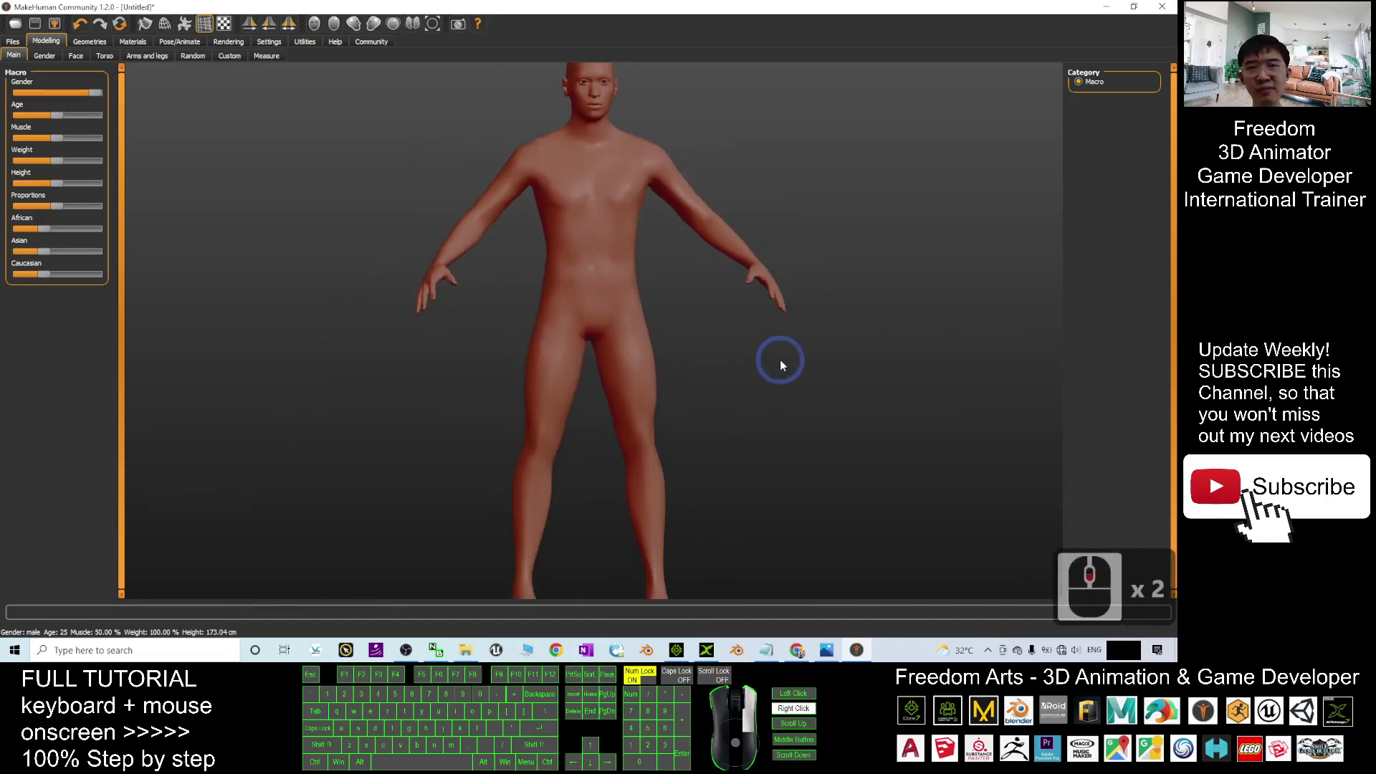
pyautogui.moveTo(784, 359); pyautogui.dragTo(756, 368)
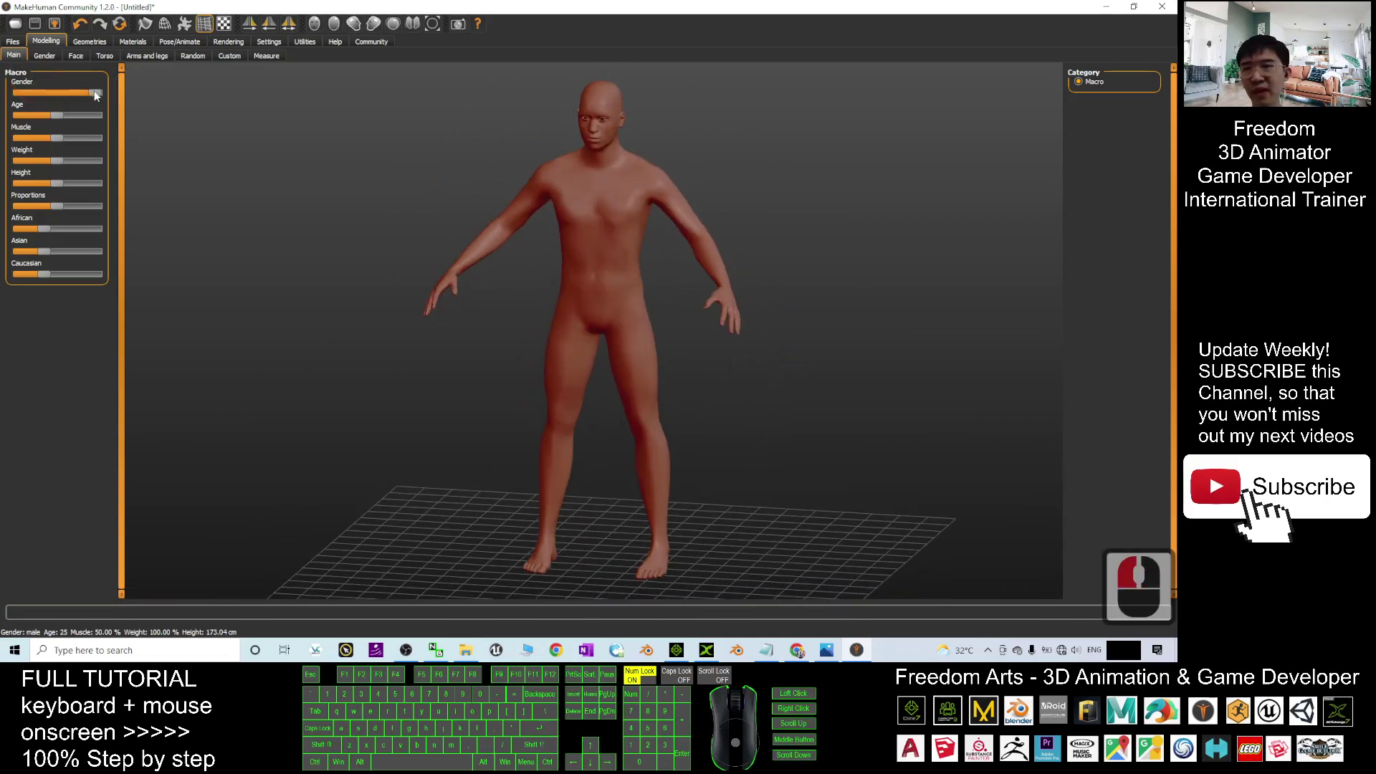
# Set Gender fully female and raise Caucasian to maximum.
pyautogui.moveTo(95, 93); pyautogui.dragTo(18, 93)
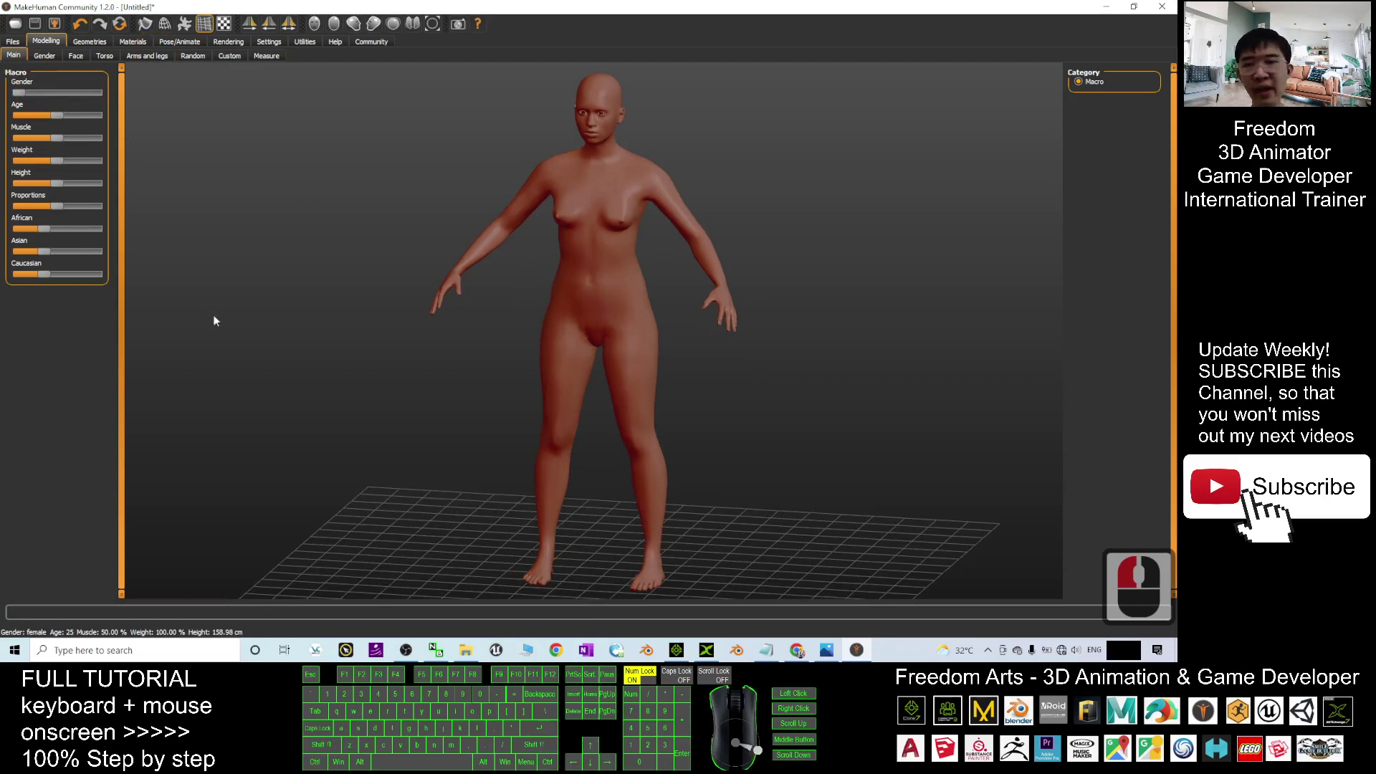
pyautogui.click(46, 274)
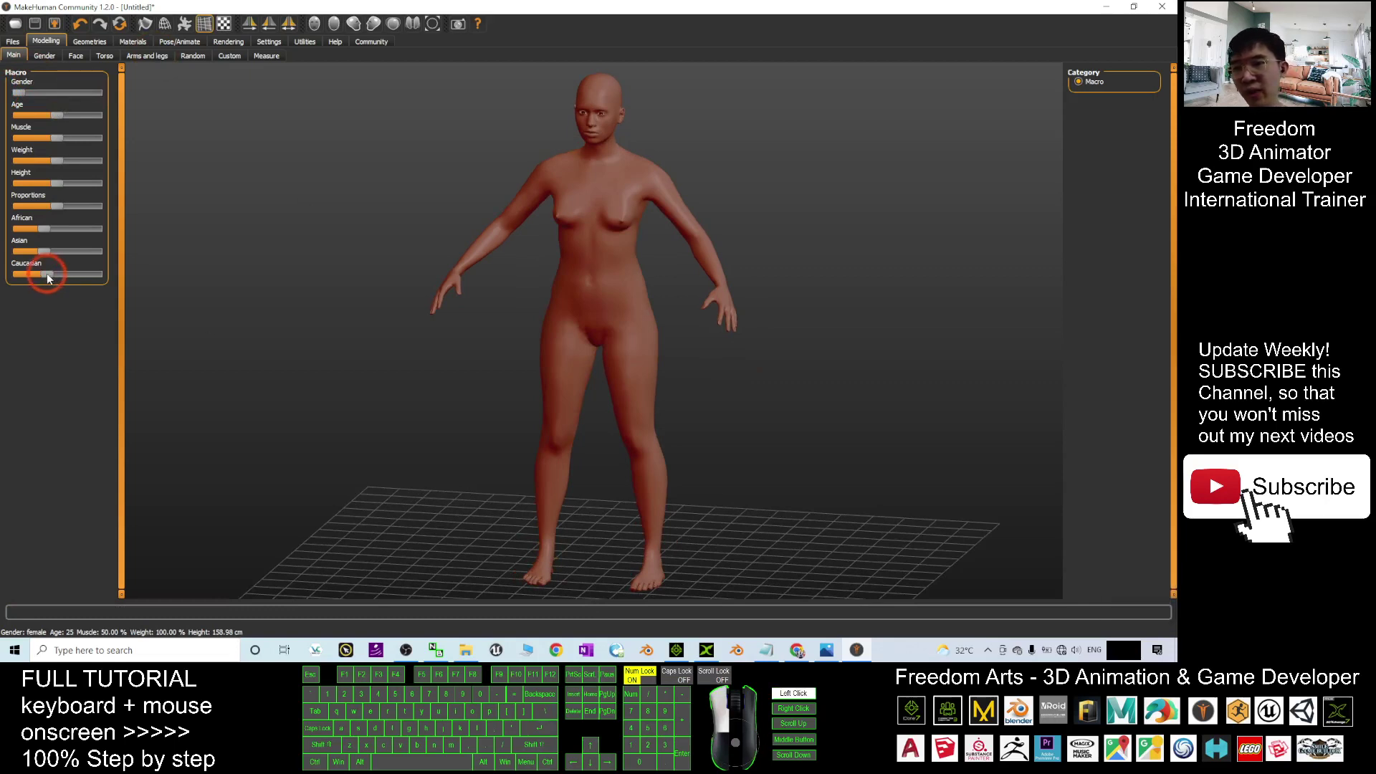
pyautogui.moveTo(46, 274); pyautogui.dragTo(97, 274)
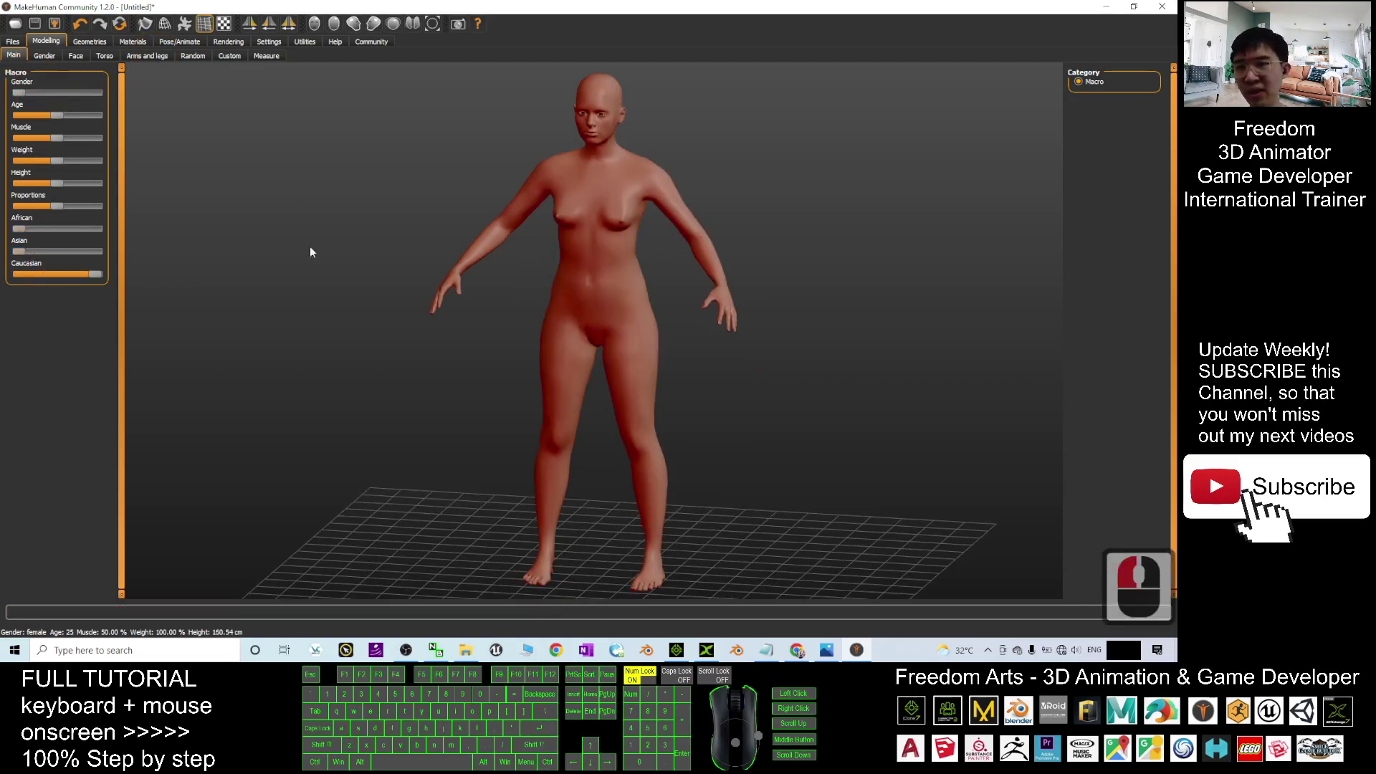
pyautogui.scroll(2, 395, 346)
pyautogui.scroll(-2, 704, 351)
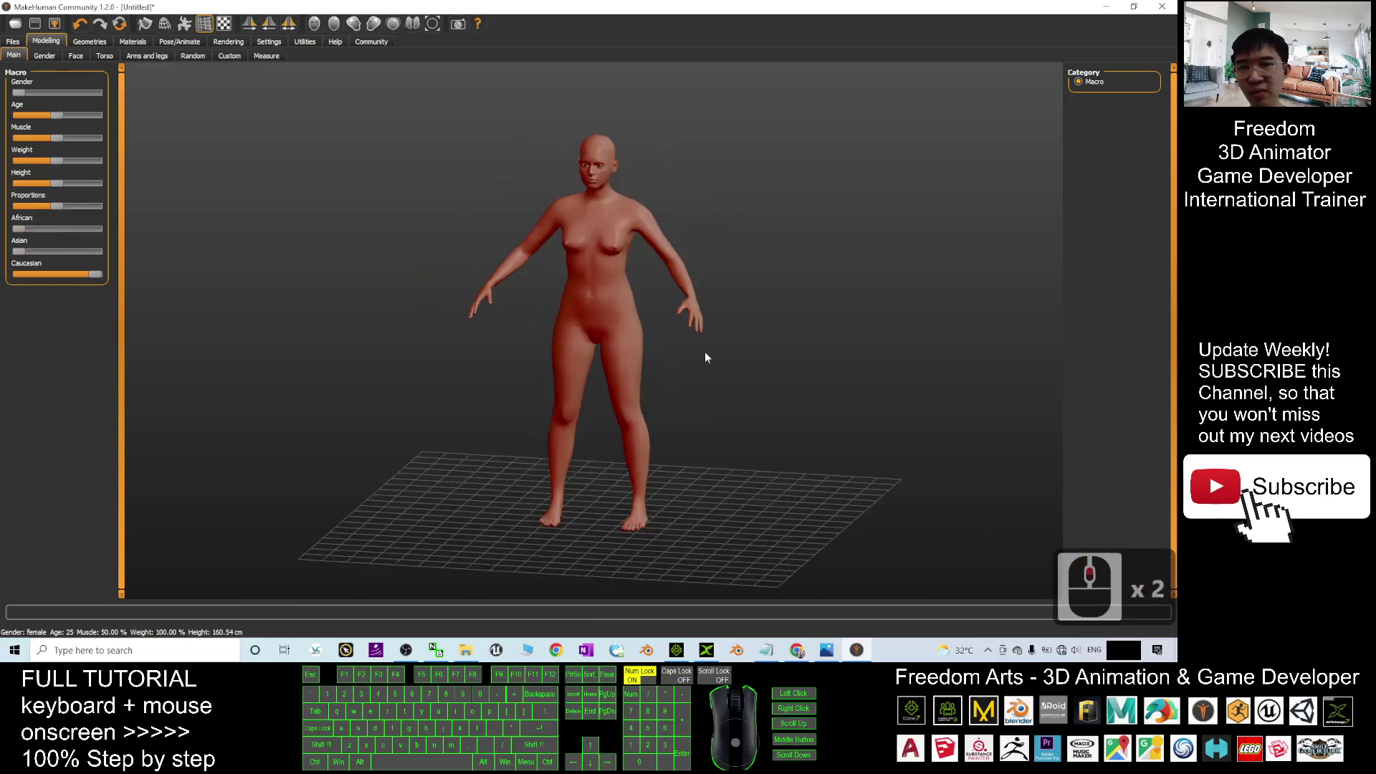
pyautogui.moveTo(568, 370); pyautogui.dragTo(501, 371)
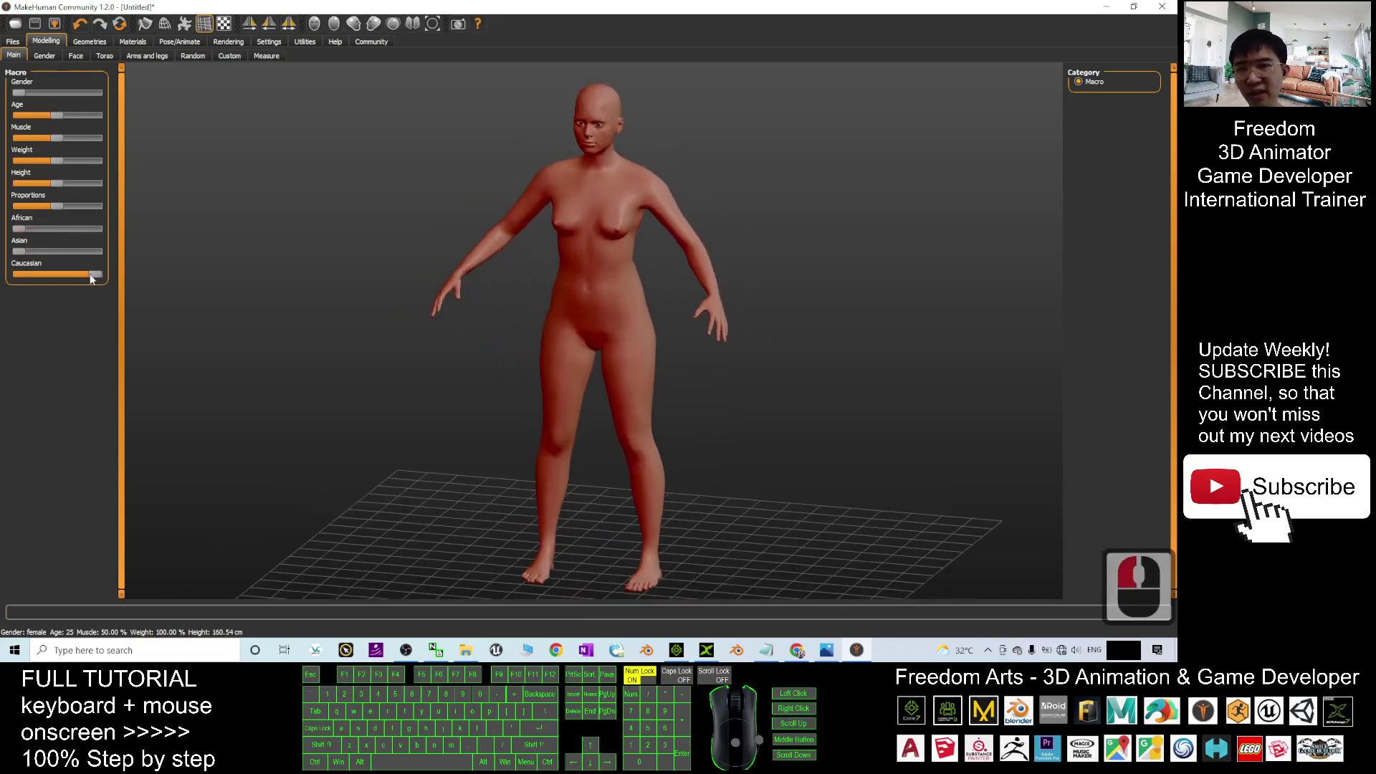
# Browse the Gender and Face modelling pages, then open Torso and scroll its sliders.
pyautogui.click(75, 55)
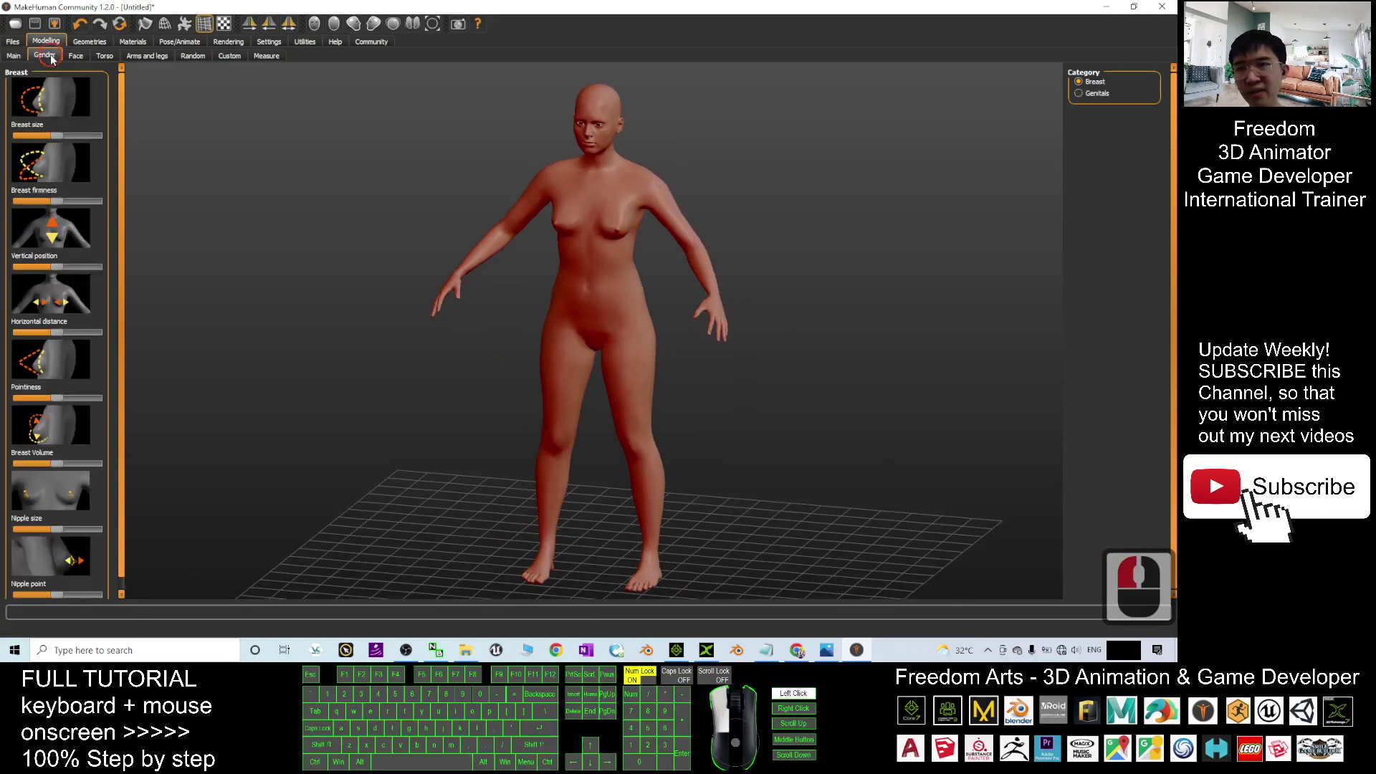
pyautogui.click(50, 244)
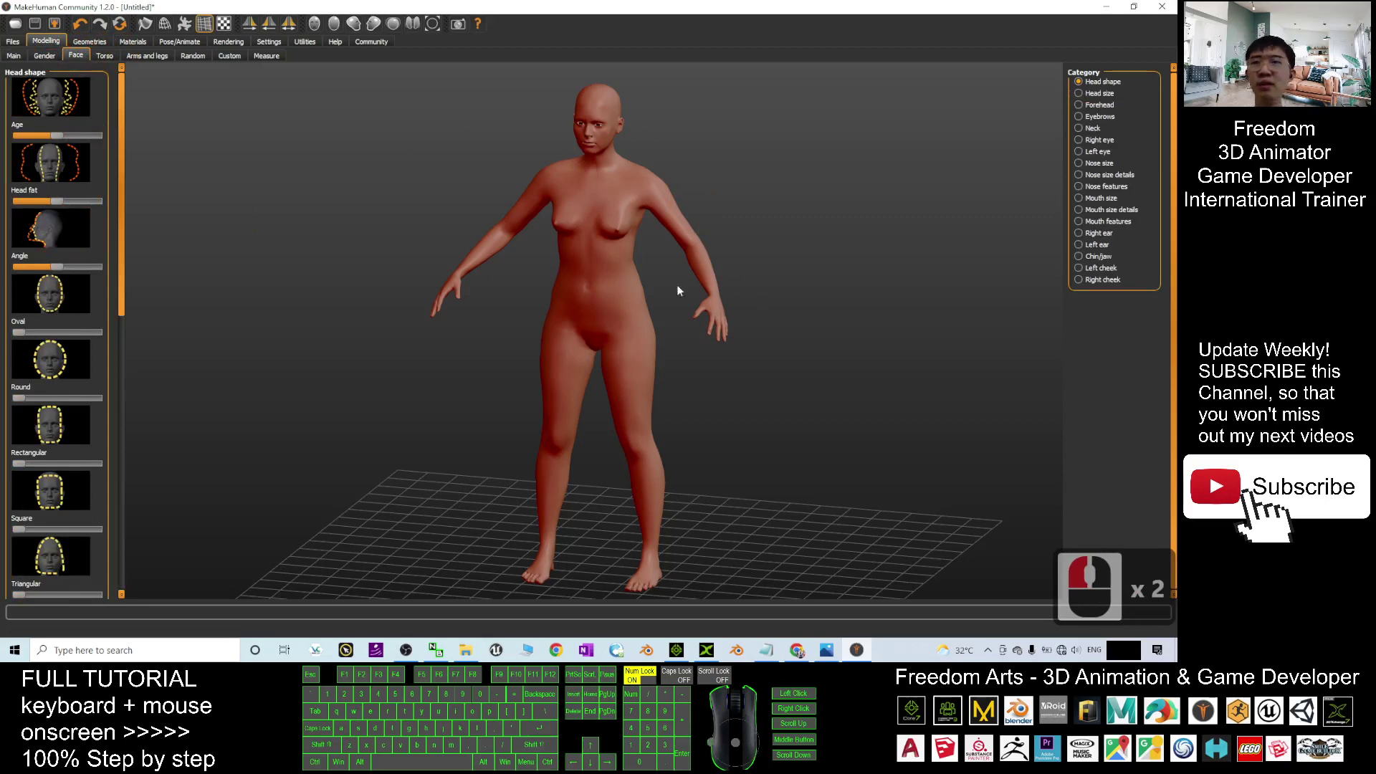
pyautogui.click(105, 56)
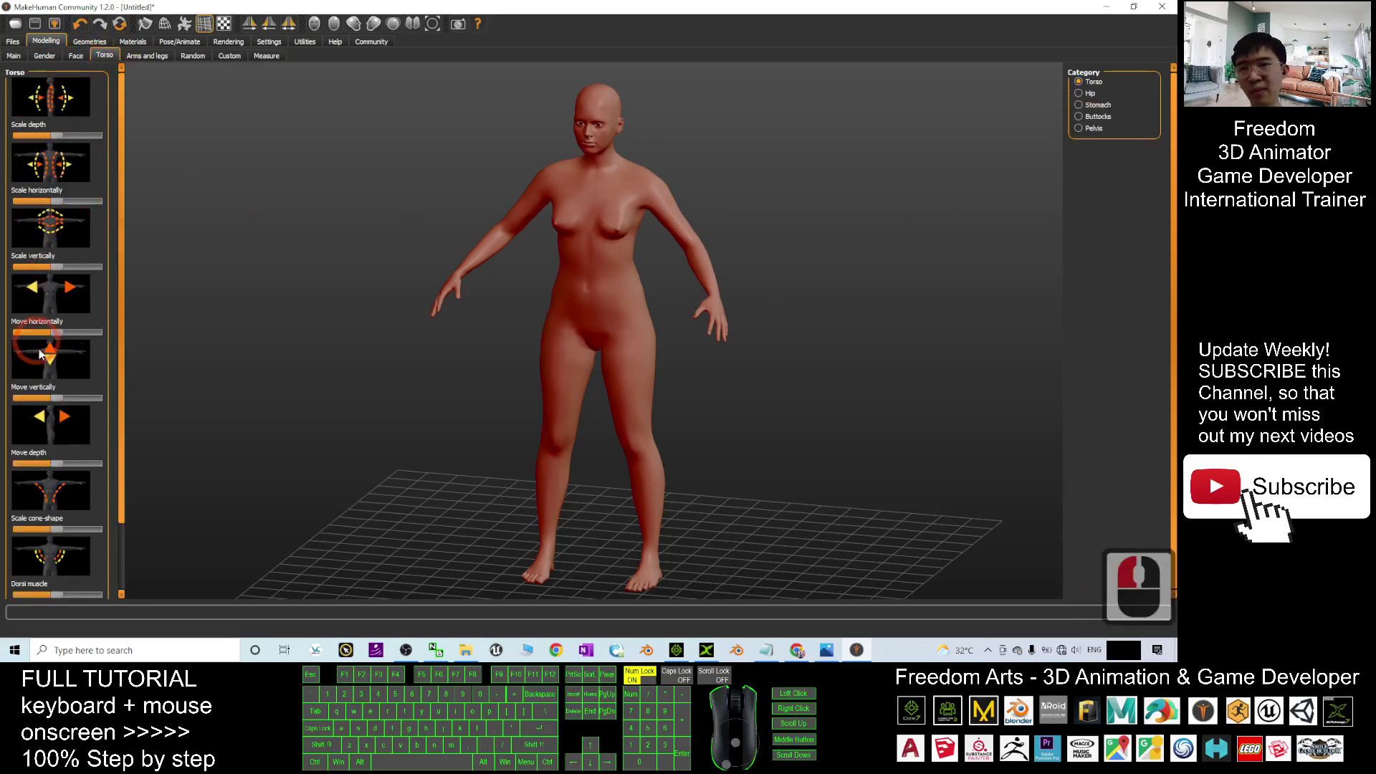
pyautogui.moveTo(118, 318); pyautogui.dragTo(118, 351)
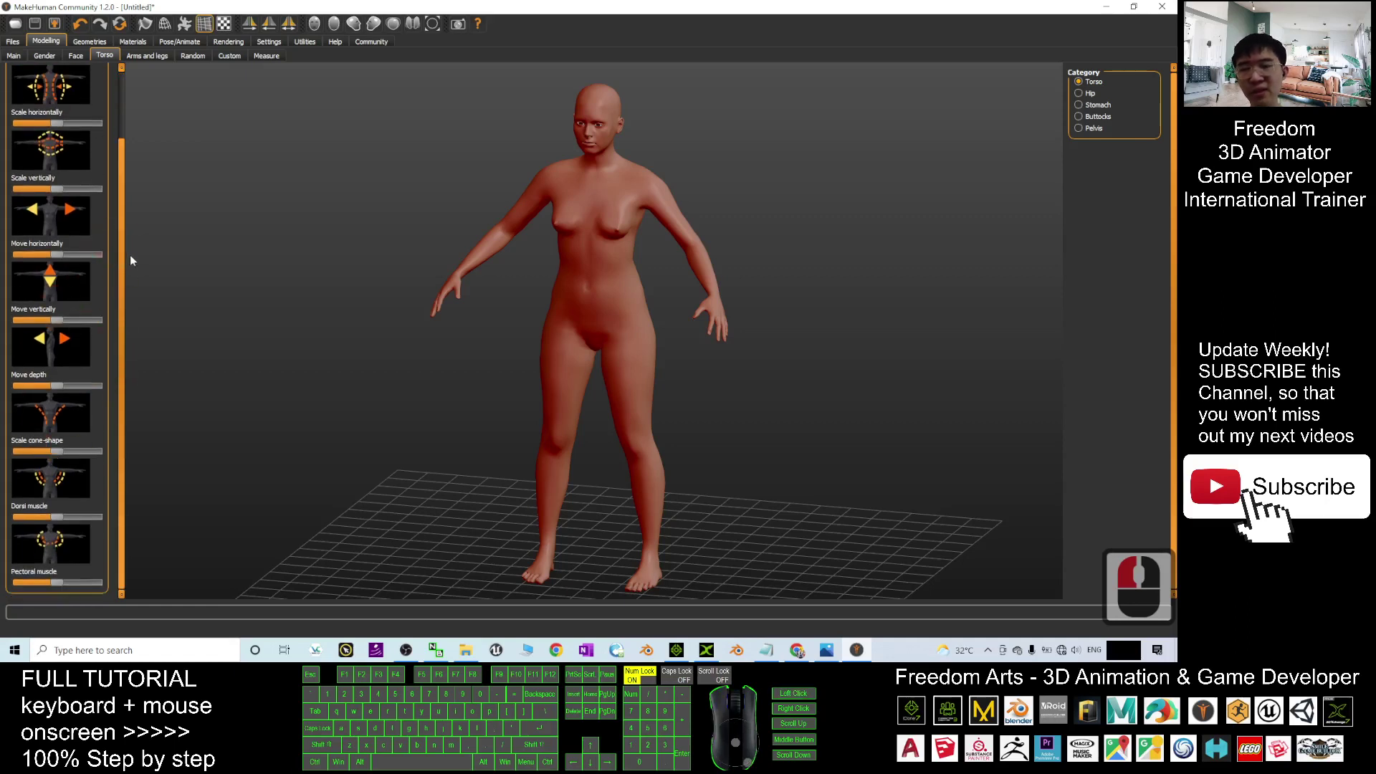
pyautogui.moveTo(123, 246); pyautogui.dragTo(122, 182)
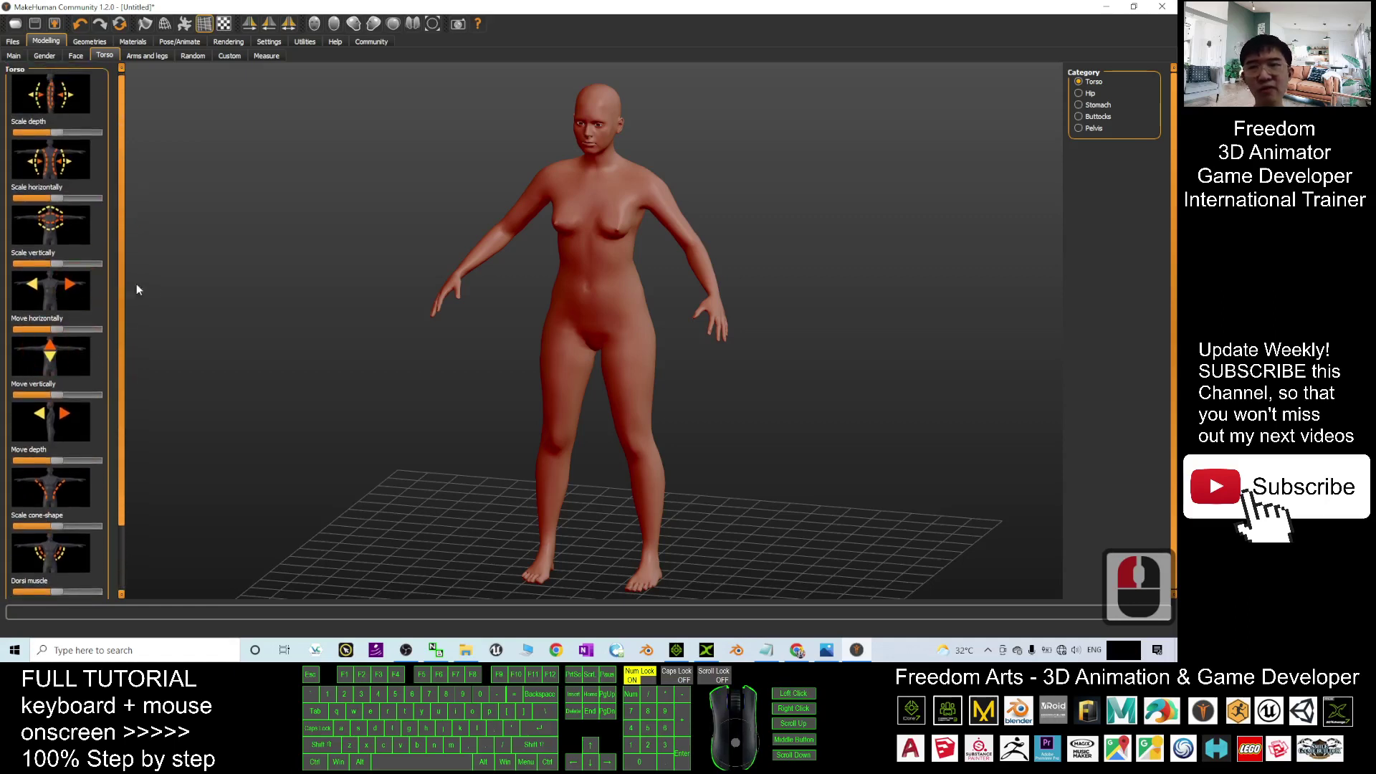
# Glance at the Geometries clothes library, then return to the Modelling controls.
pyautogui.click(91, 43)
pyautogui.scroll(-3, 617, 238)
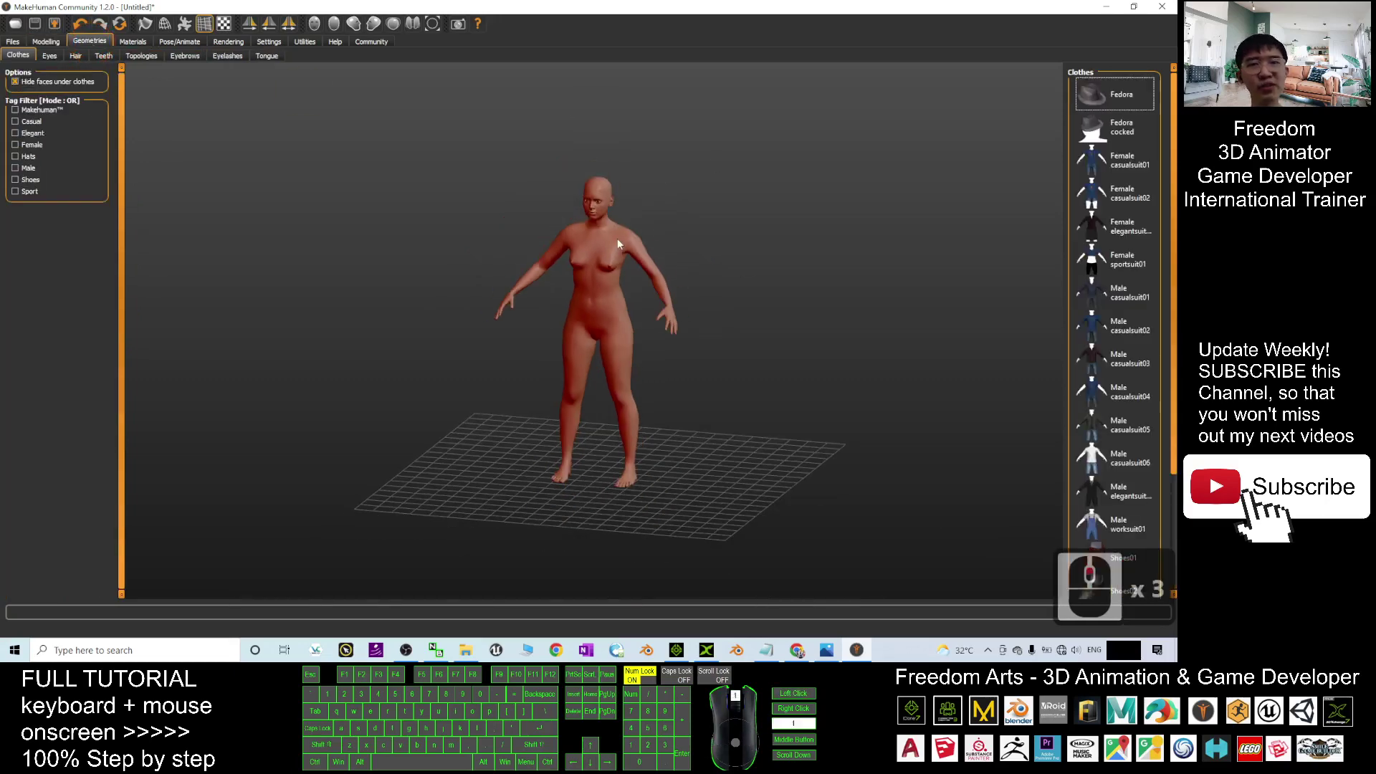
pyautogui.scroll(4, 618, 238)
pyautogui.scroll(-2, 716, 291)
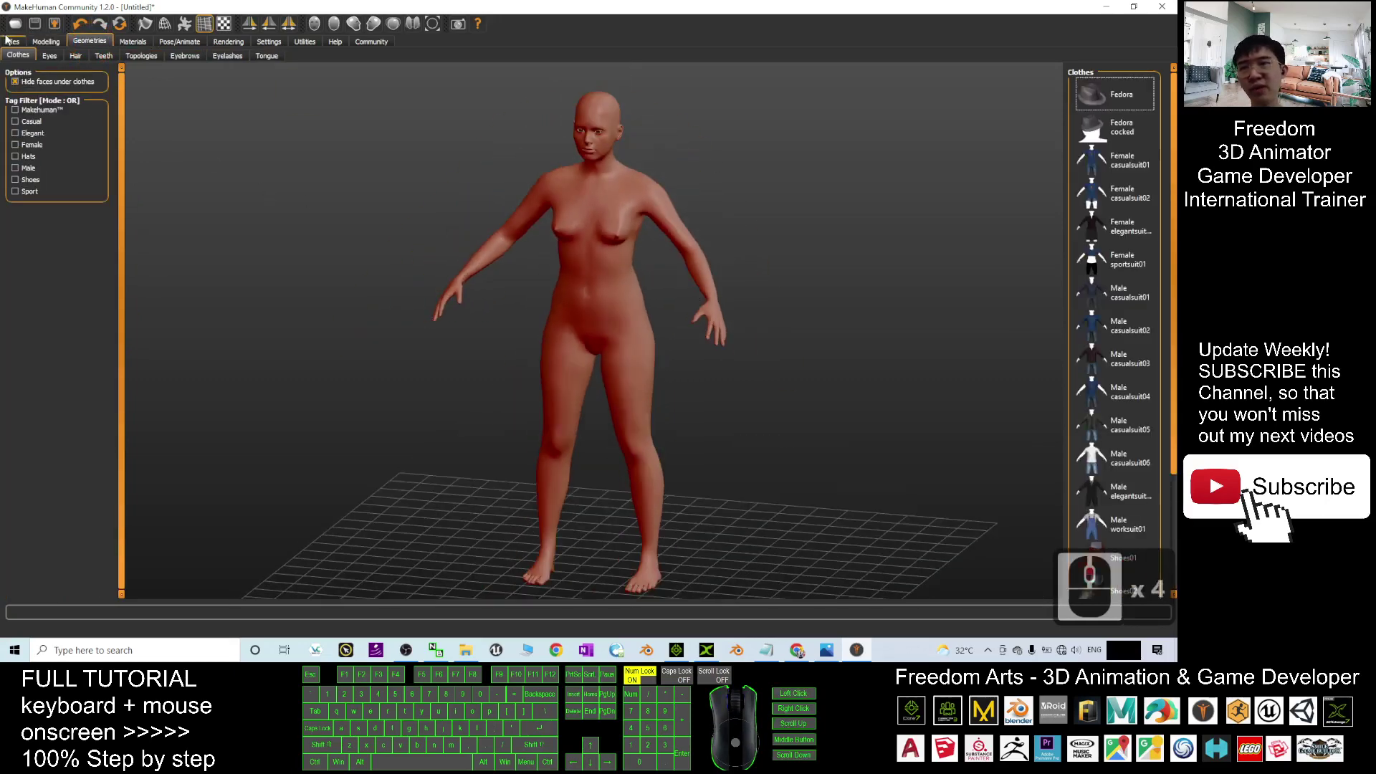
pyautogui.click(45, 42)
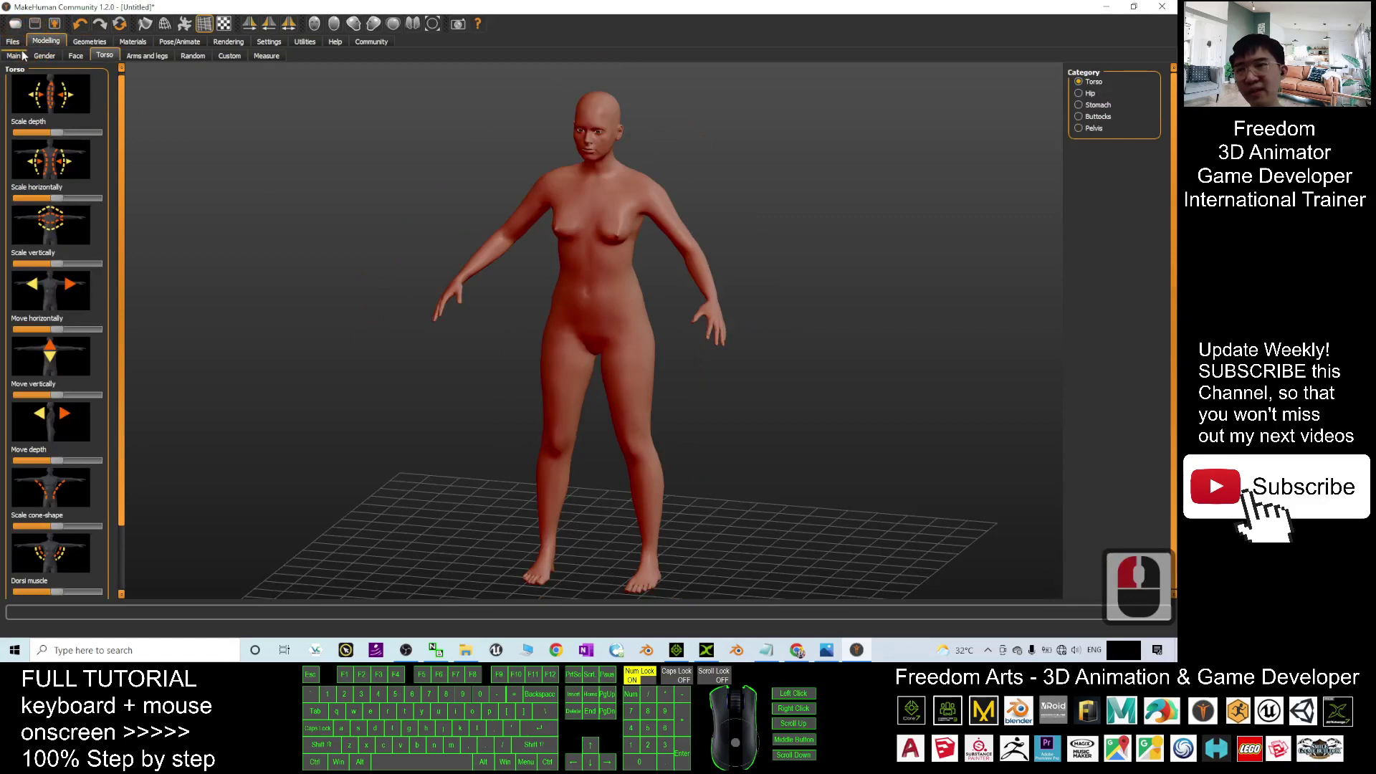
# On the Main modelling page, raise Proportions almost to maximum.
pyautogui.click(14, 56)
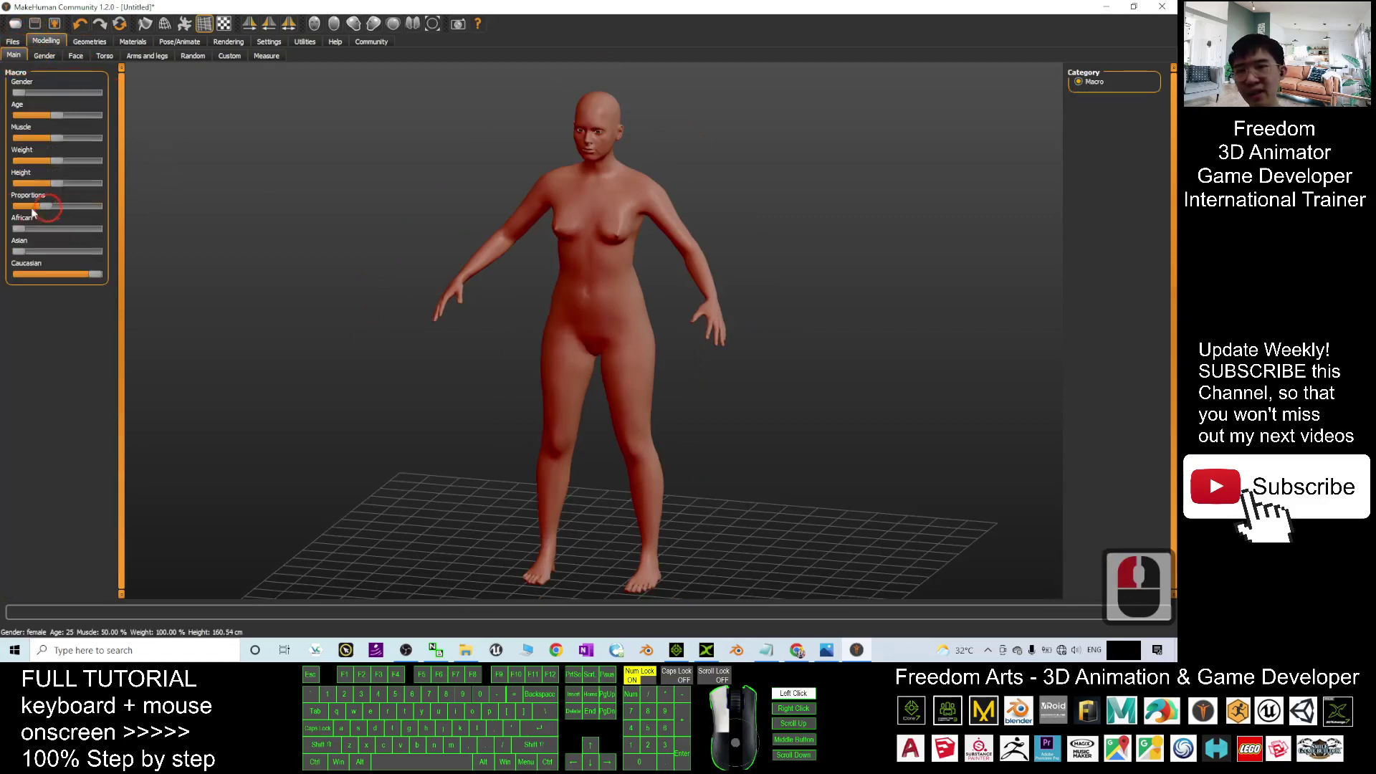
pyautogui.moveTo(58, 206); pyautogui.dragTo(96, 206)
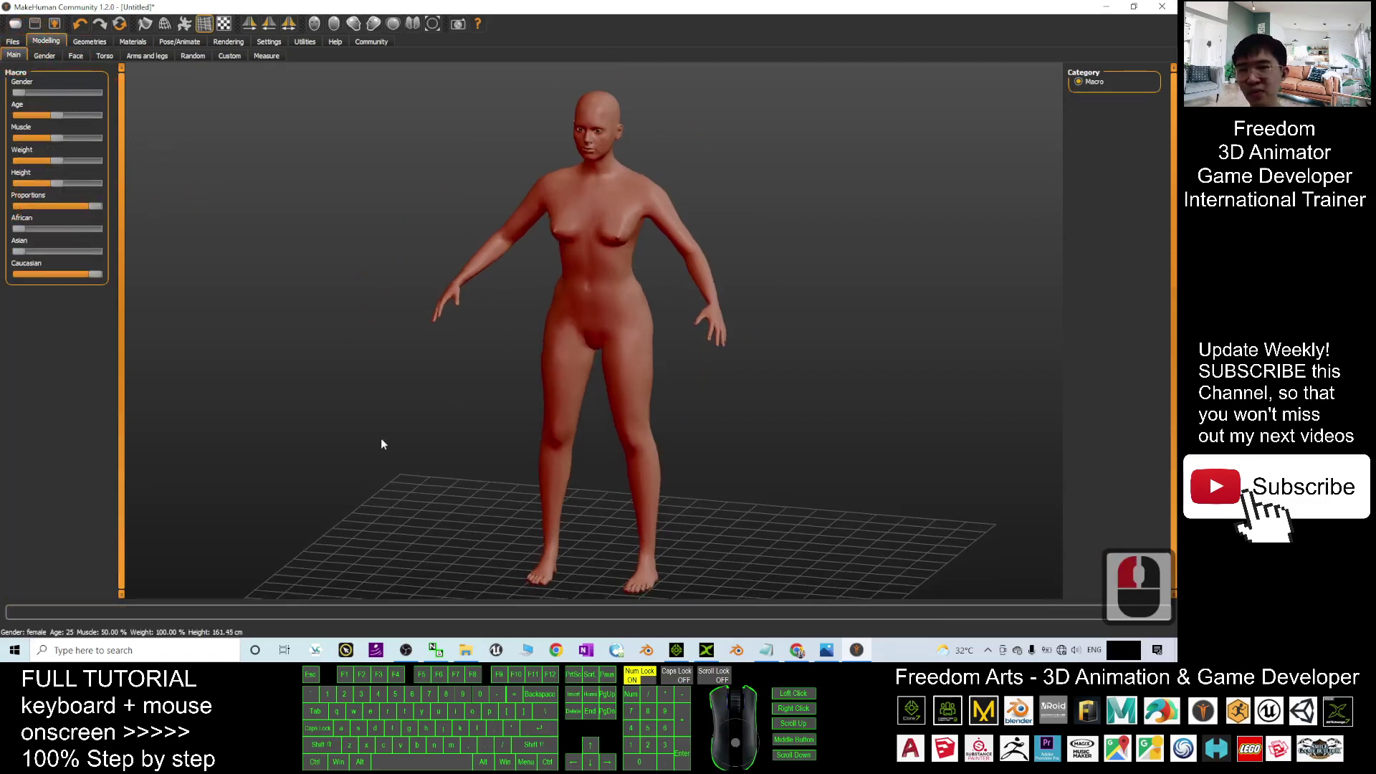
pyautogui.moveTo(381, 437); pyautogui.dragTo(479, 420)
pyautogui.scroll(3, 479, 421)
pyautogui.scroll(-3, 500, 341)
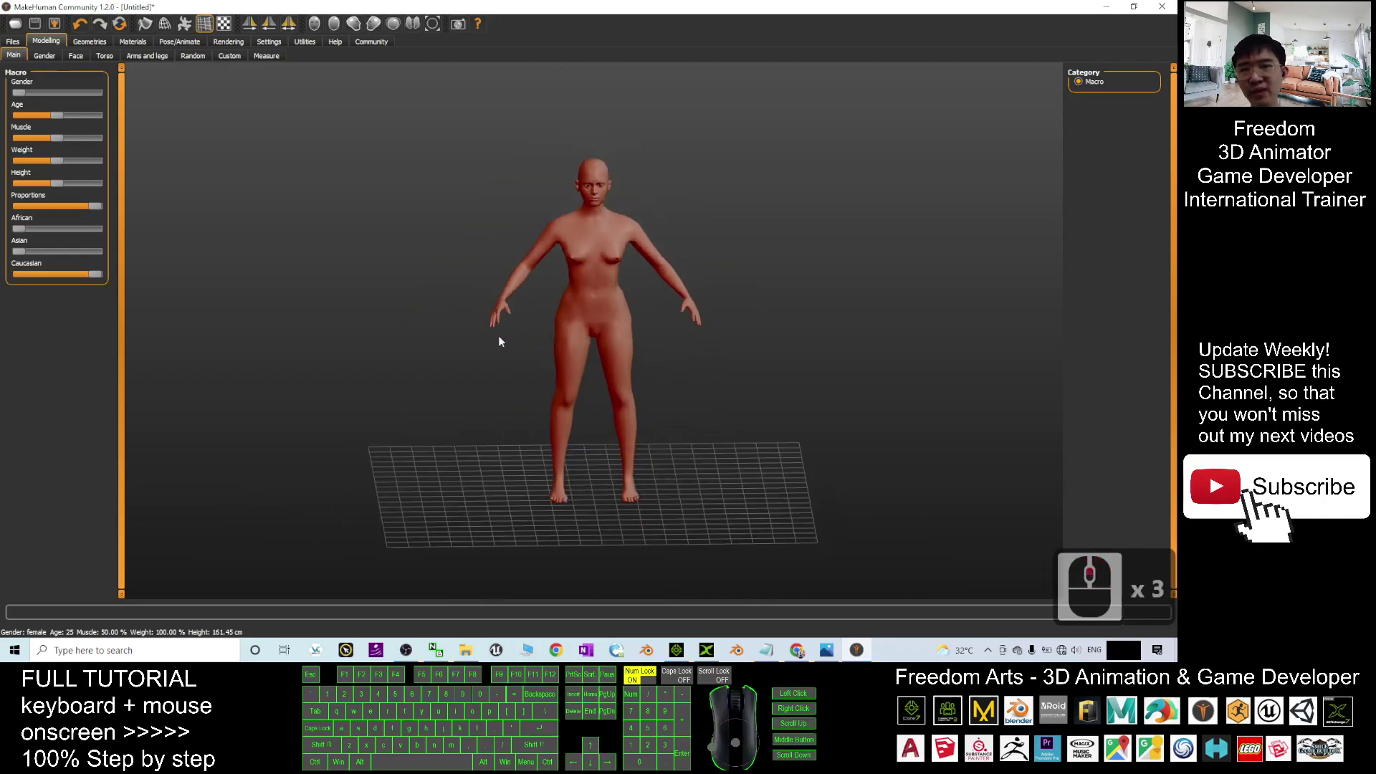
# Lower the figure's Weight to 84.10 %.
pyautogui.moveTo(63, 160); pyautogui.dragTo(47, 156)
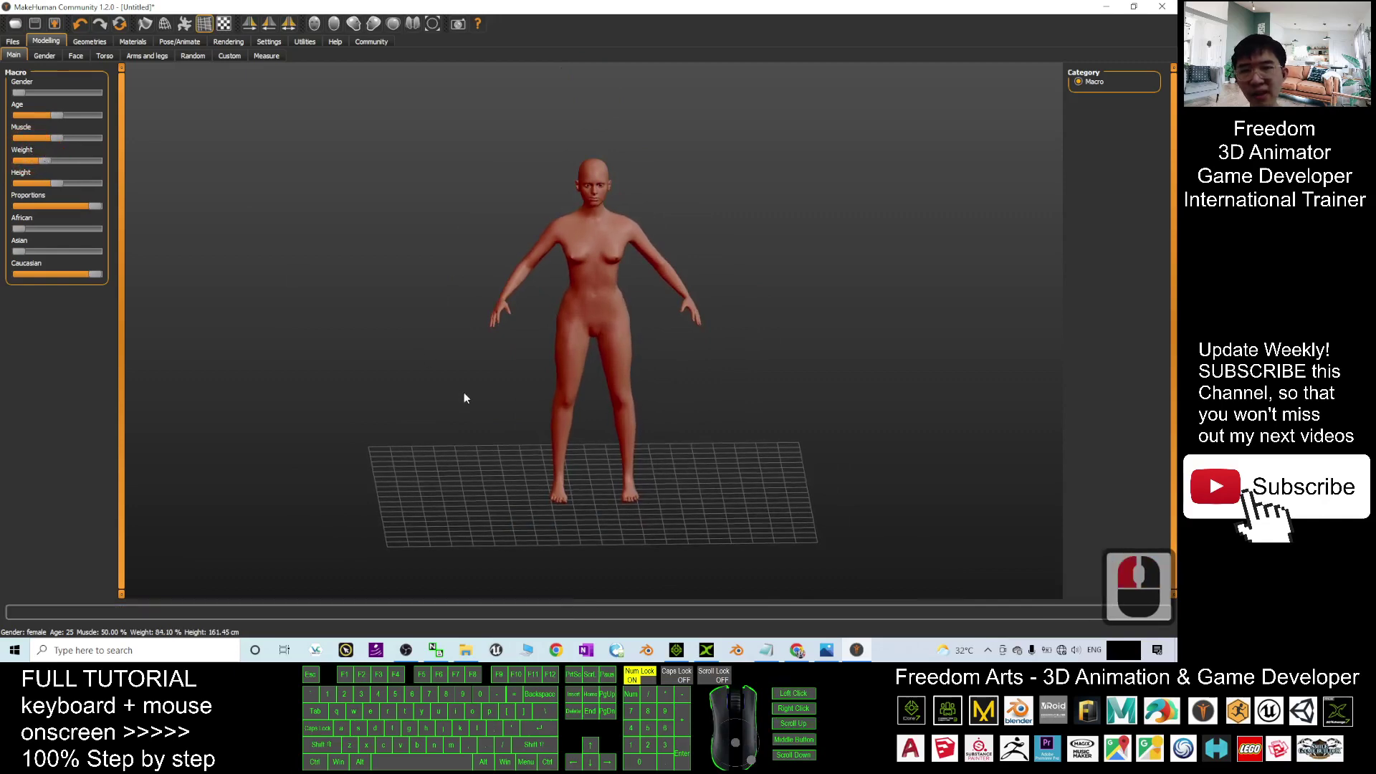
pyautogui.moveTo(466, 393); pyautogui.dragTo(609, 309)
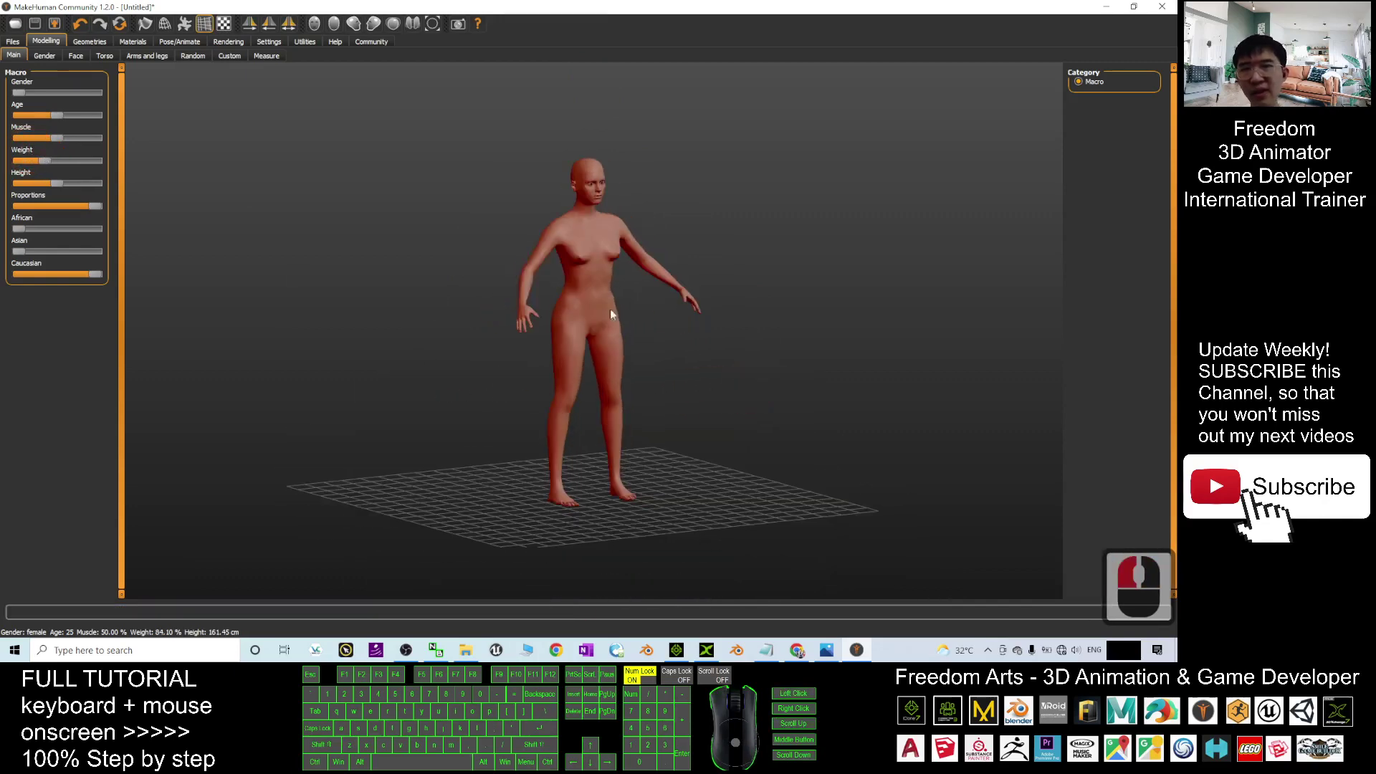
pyautogui.scroll(-3, 699, 265)
pyautogui.scroll(4, 699, 265)
pyautogui.click(92, 41)
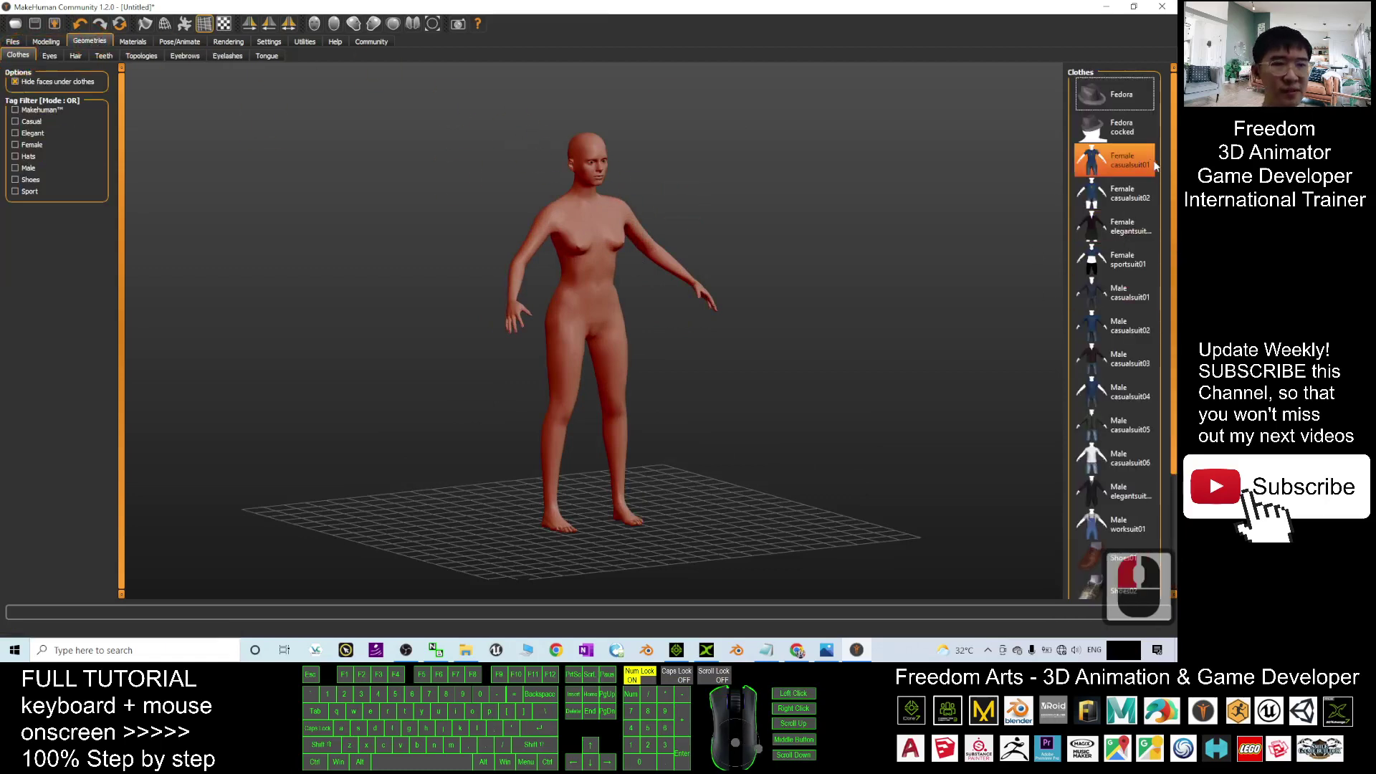
# Try Female sportsuit01, remove it, and dress the figure in Female casualsuit02.
pyautogui.moveTo(1173, 174)
pyautogui.mouseDown()
pyautogui.moveTo(1177, 297)
pyautogui.moveTo(1177, 150)
pyautogui.mouseUp()
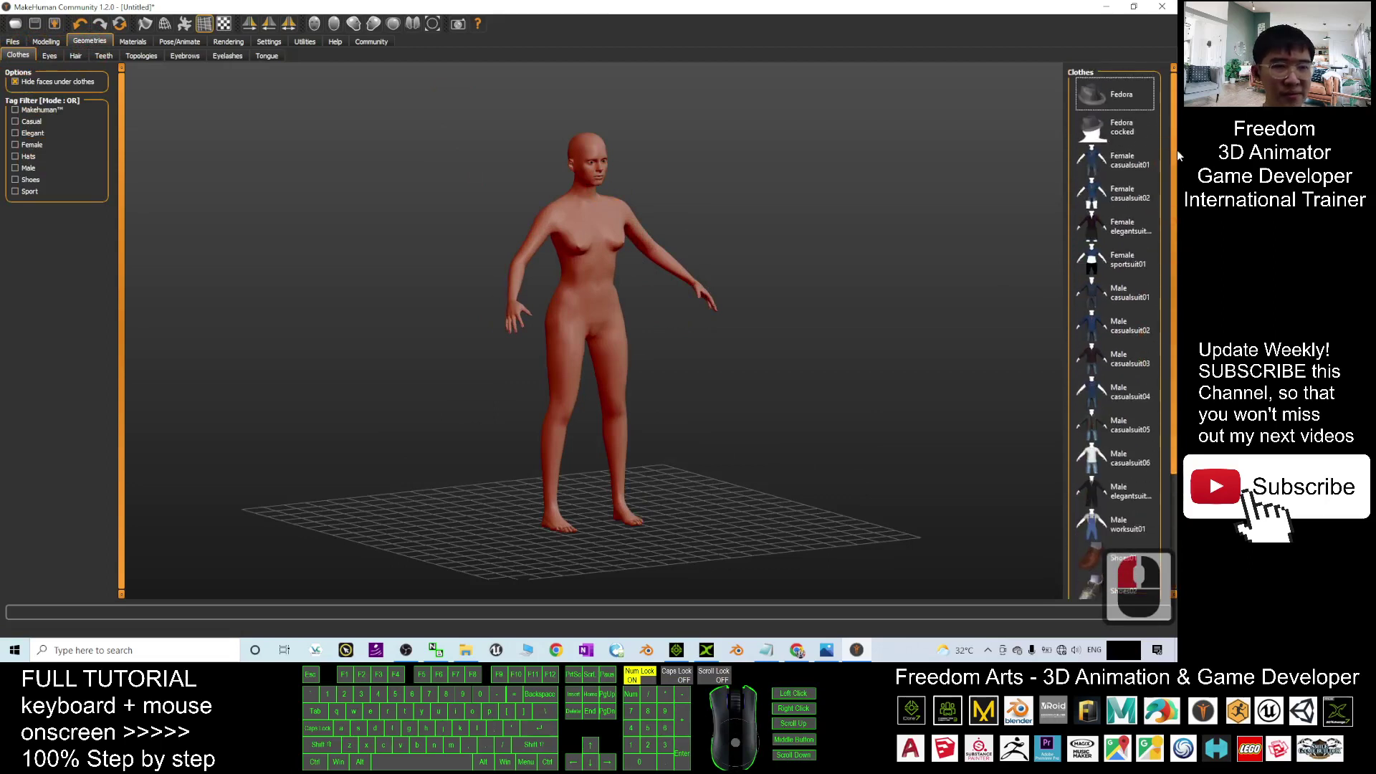
pyautogui.click(1133, 256)
pyautogui.moveTo(910, 360); pyautogui.dragTo(879, 365)
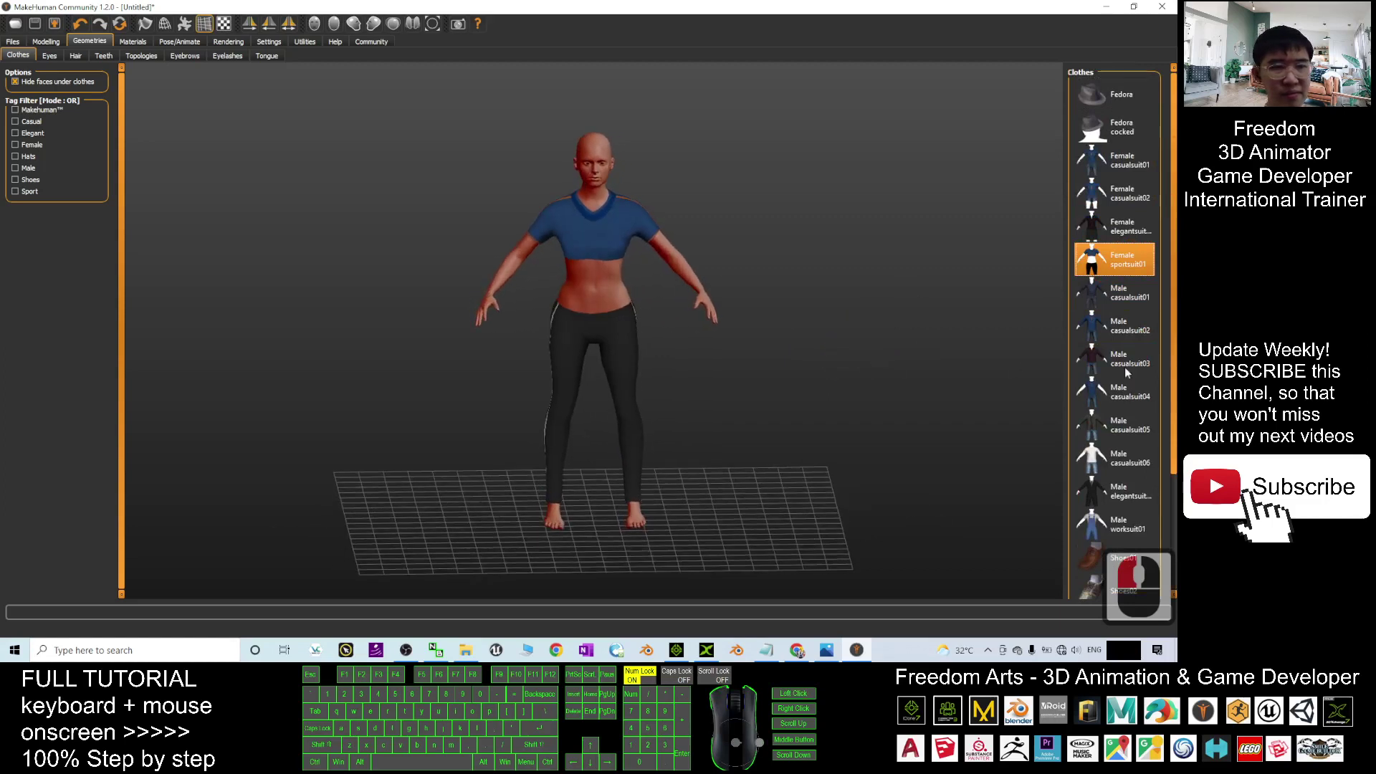
pyautogui.click(1110, 264)
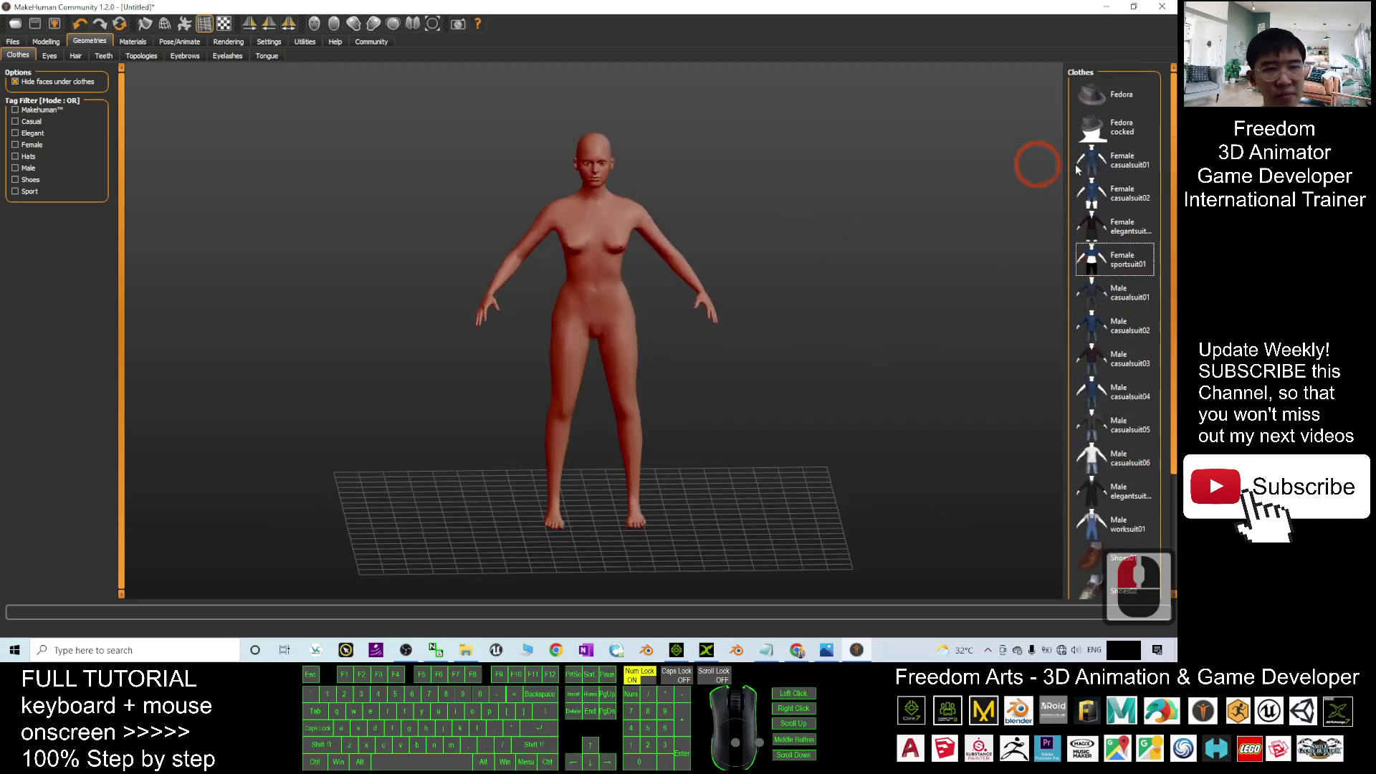
pyautogui.click(1141, 204)
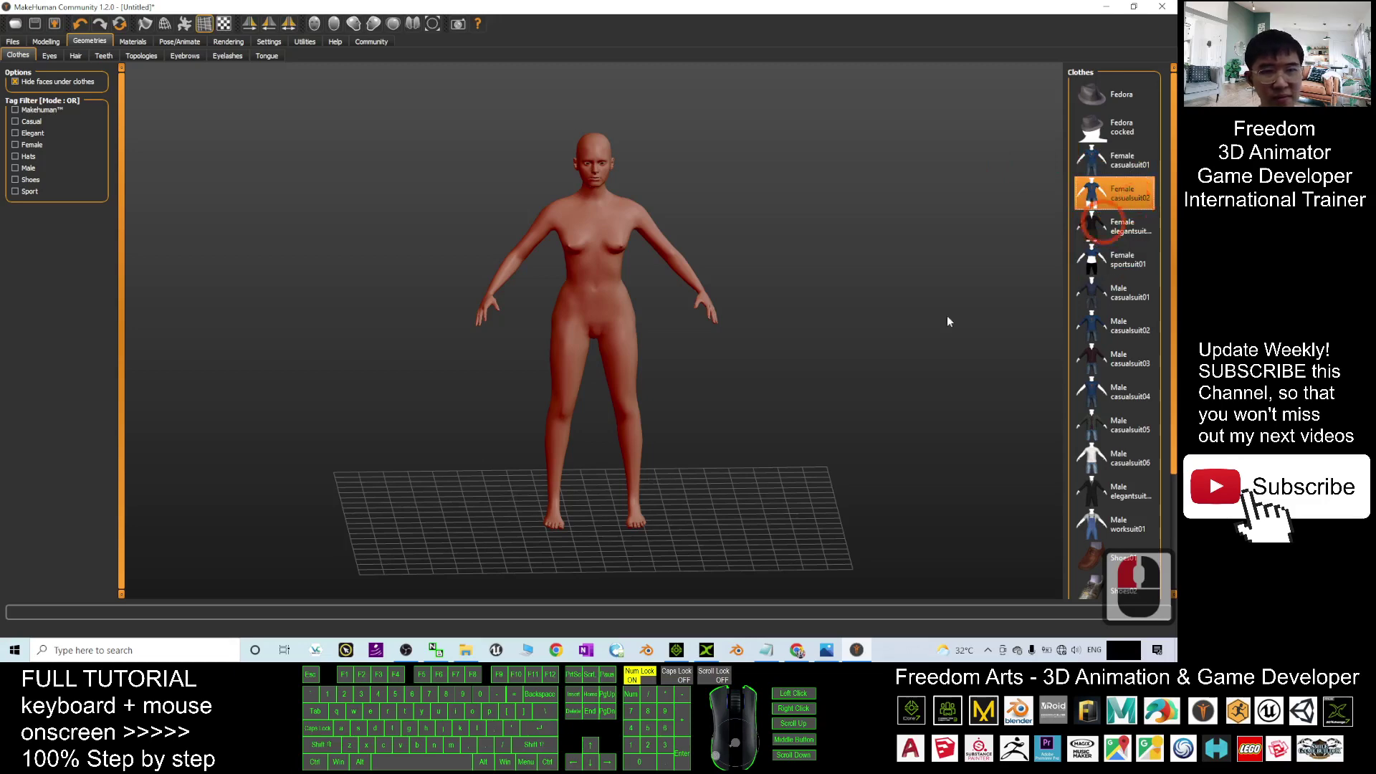
pyautogui.moveTo(932, 344); pyautogui.dragTo(701, 239)
pyautogui.scroll(-2, 700, 239)
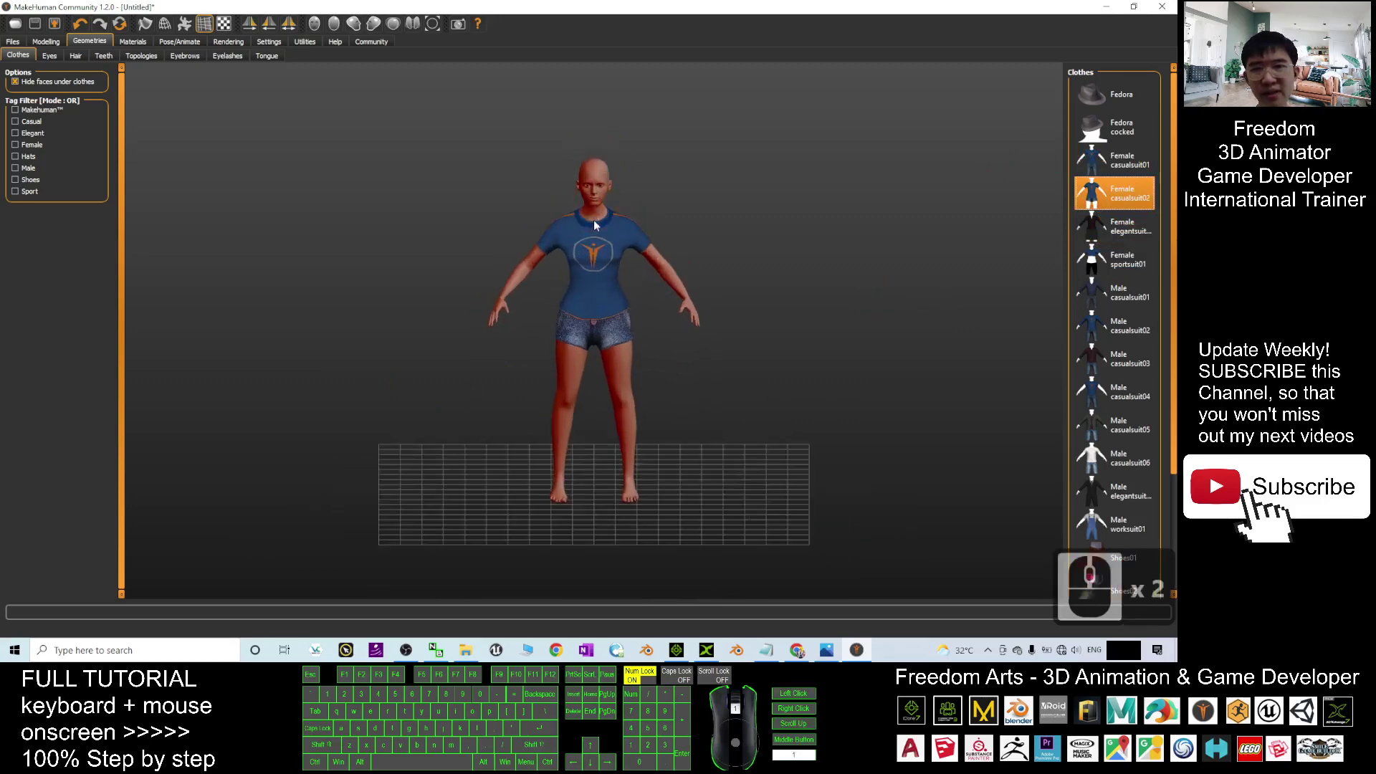
pyautogui.scroll(5, 645, 286)
pyautogui.click(49, 56)
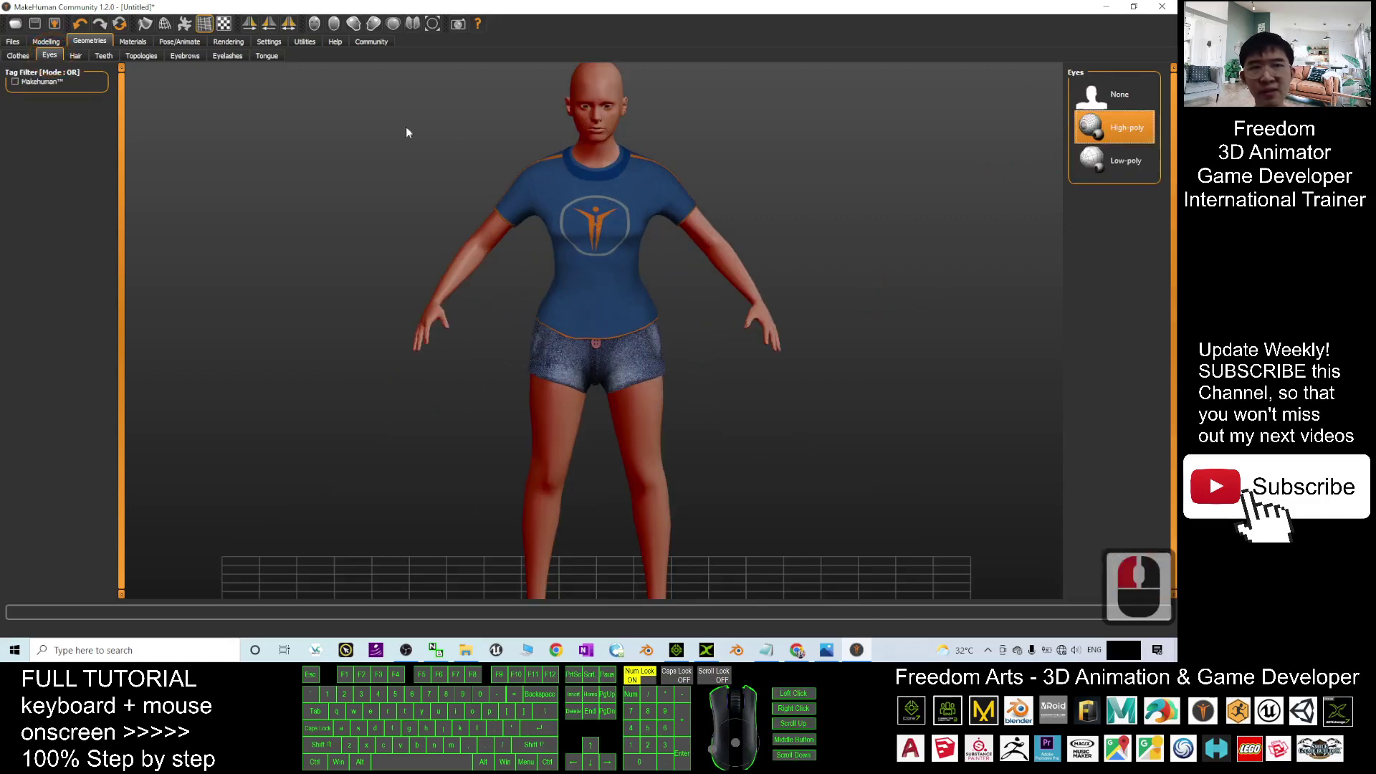
# Give the figure Ponytail01 hair.
pyautogui.click(76, 56)
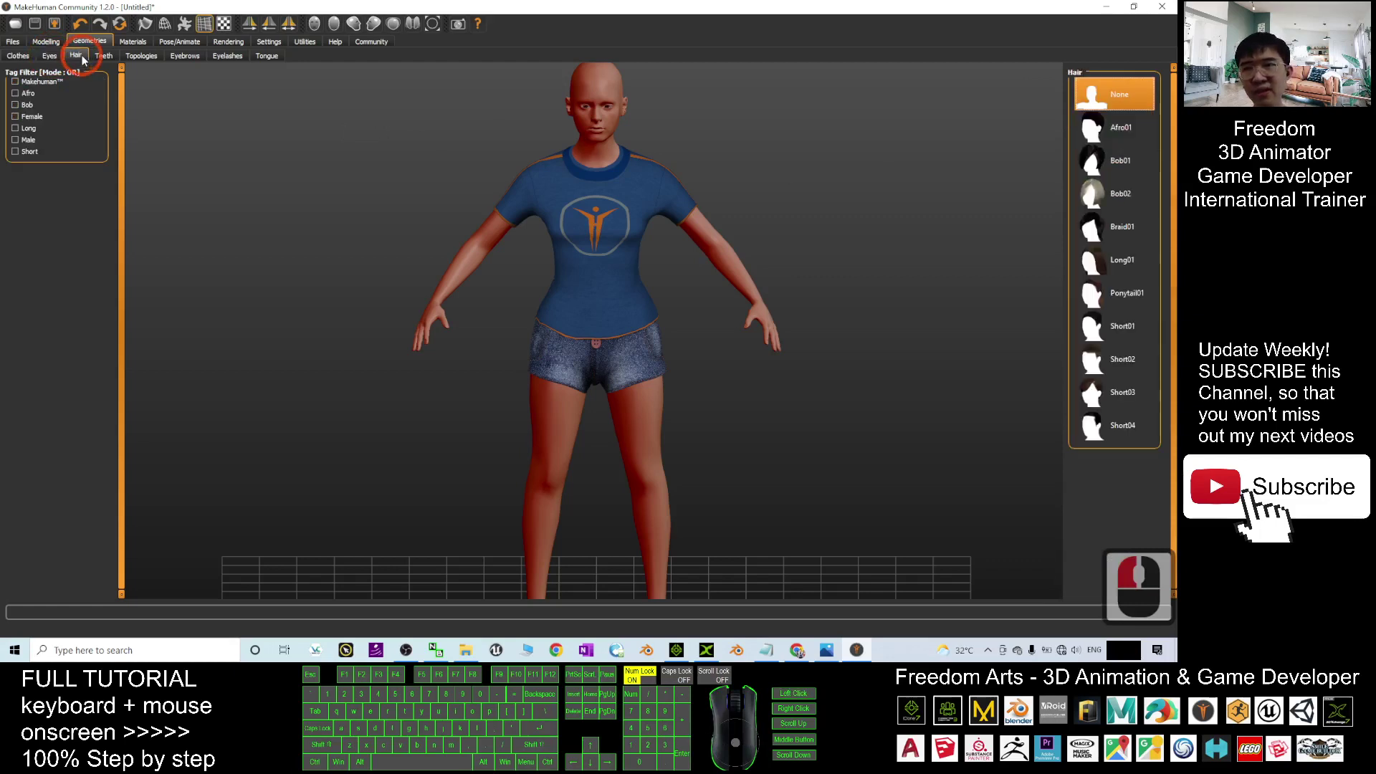
pyautogui.scroll(4, 788, 380)
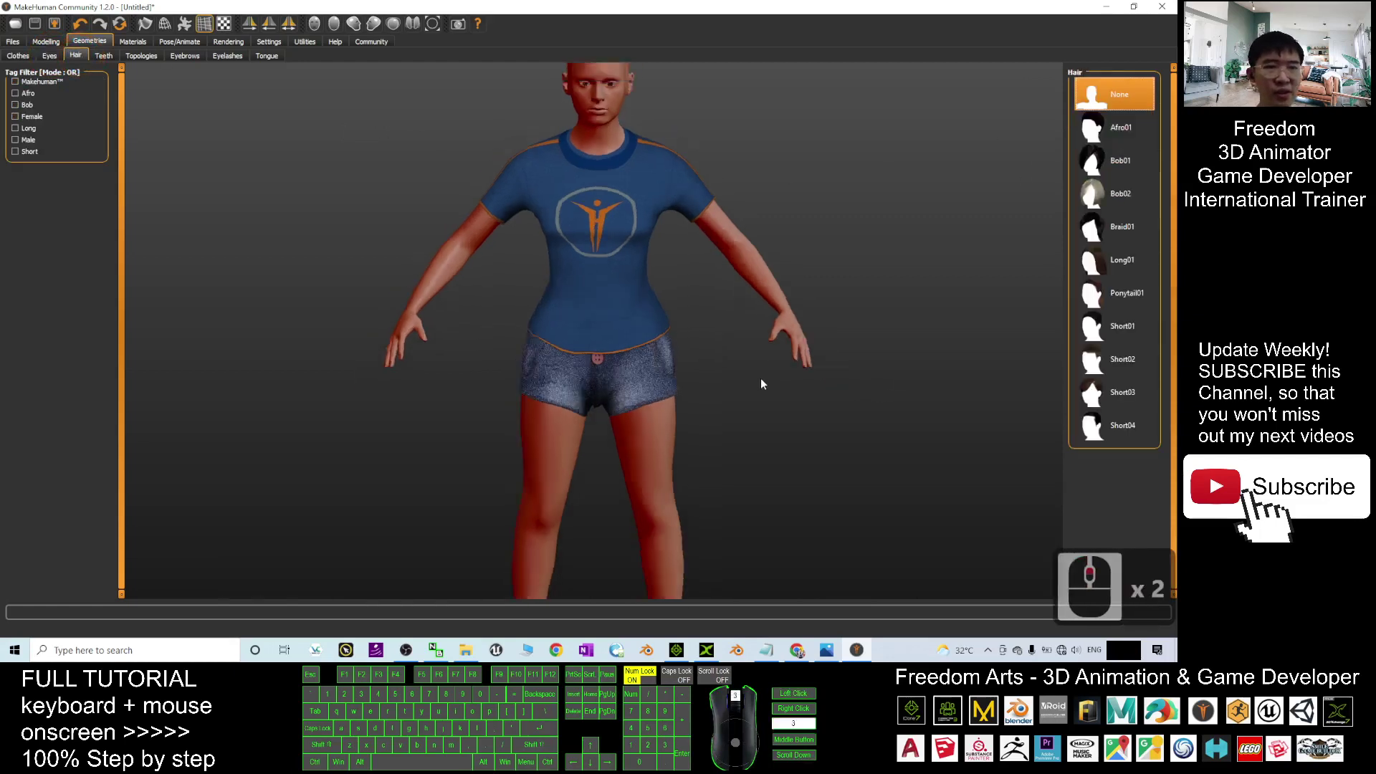
pyautogui.click(1115, 293)
pyautogui.moveTo(361, 400); pyautogui.dragTo(105, 114)
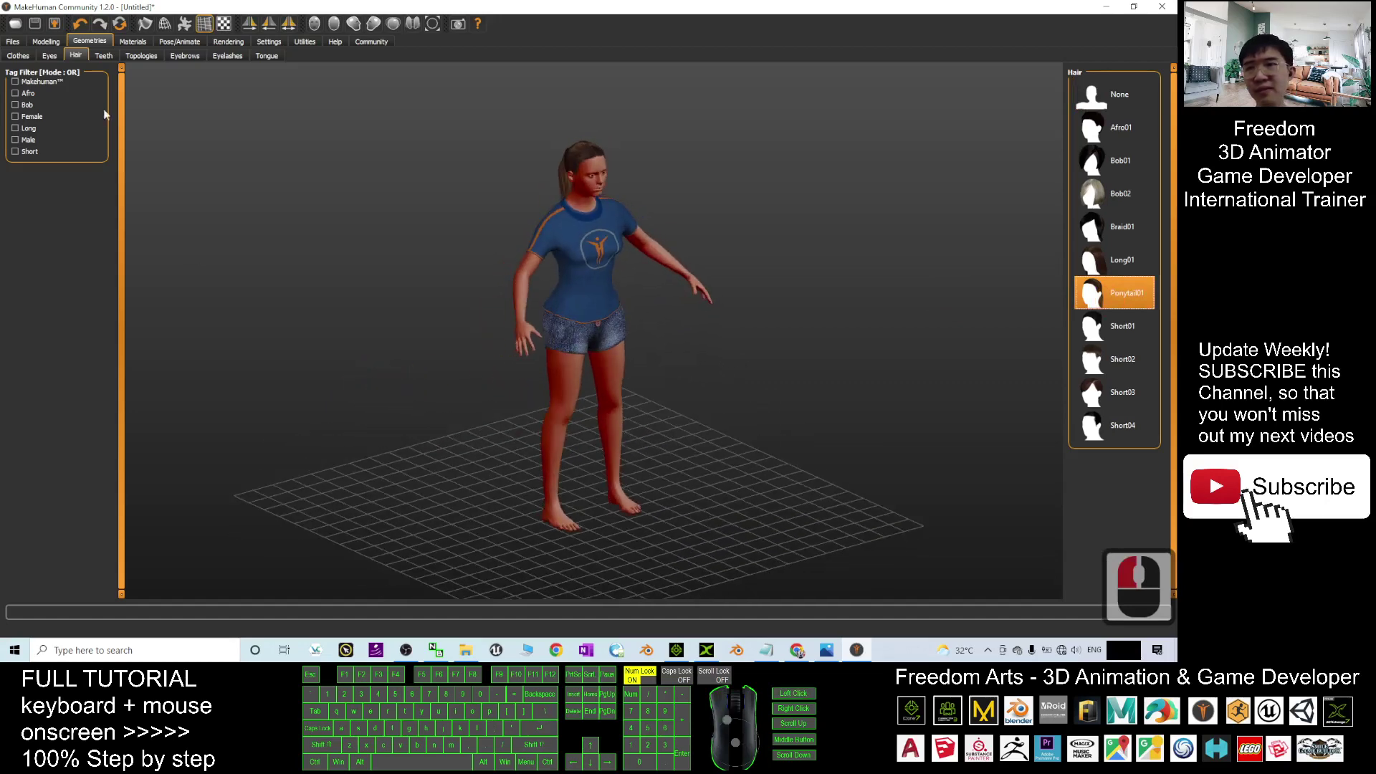
# Try Teeth shape01, then settle on Teeth base teeth and glance at Topologies.
pyautogui.click(103, 56)
pyautogui.click(1113, 163)
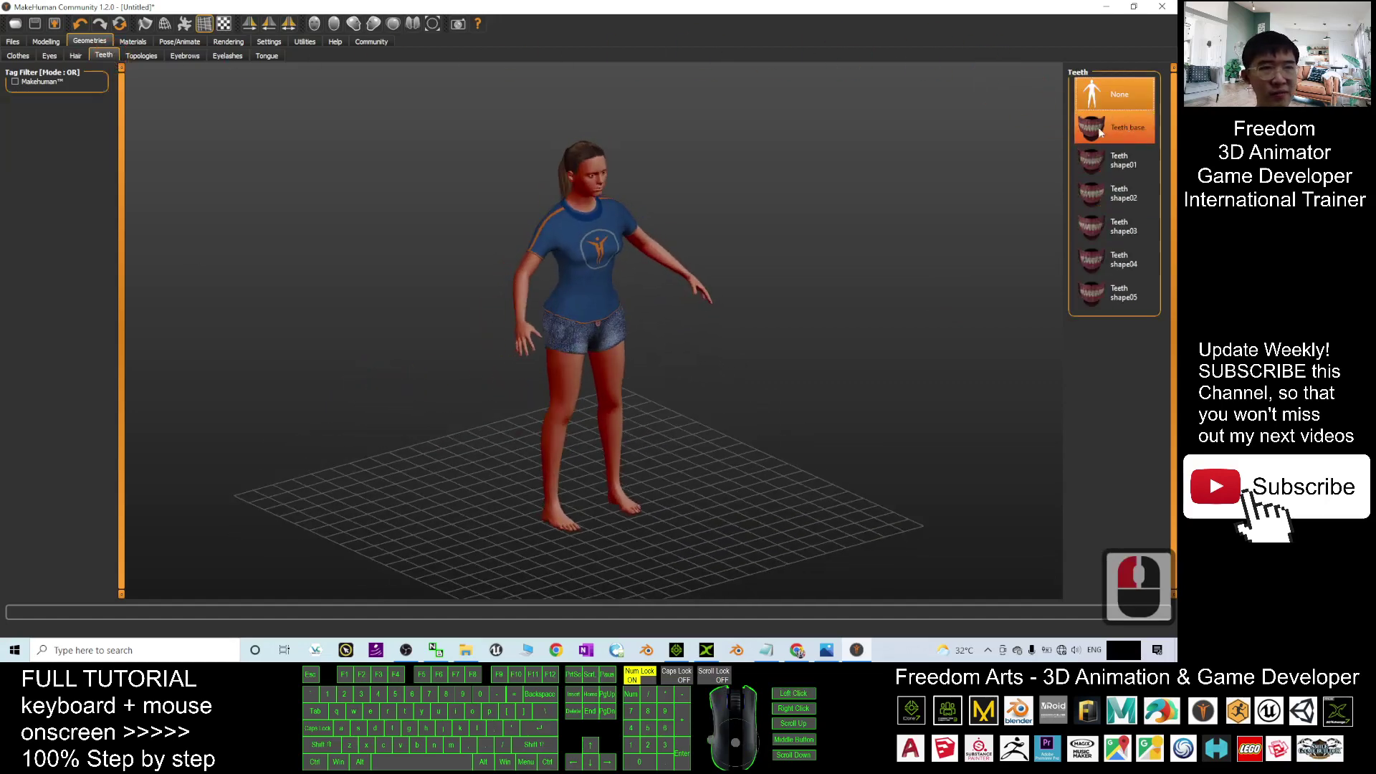
pyautogui.click(1124, 126)
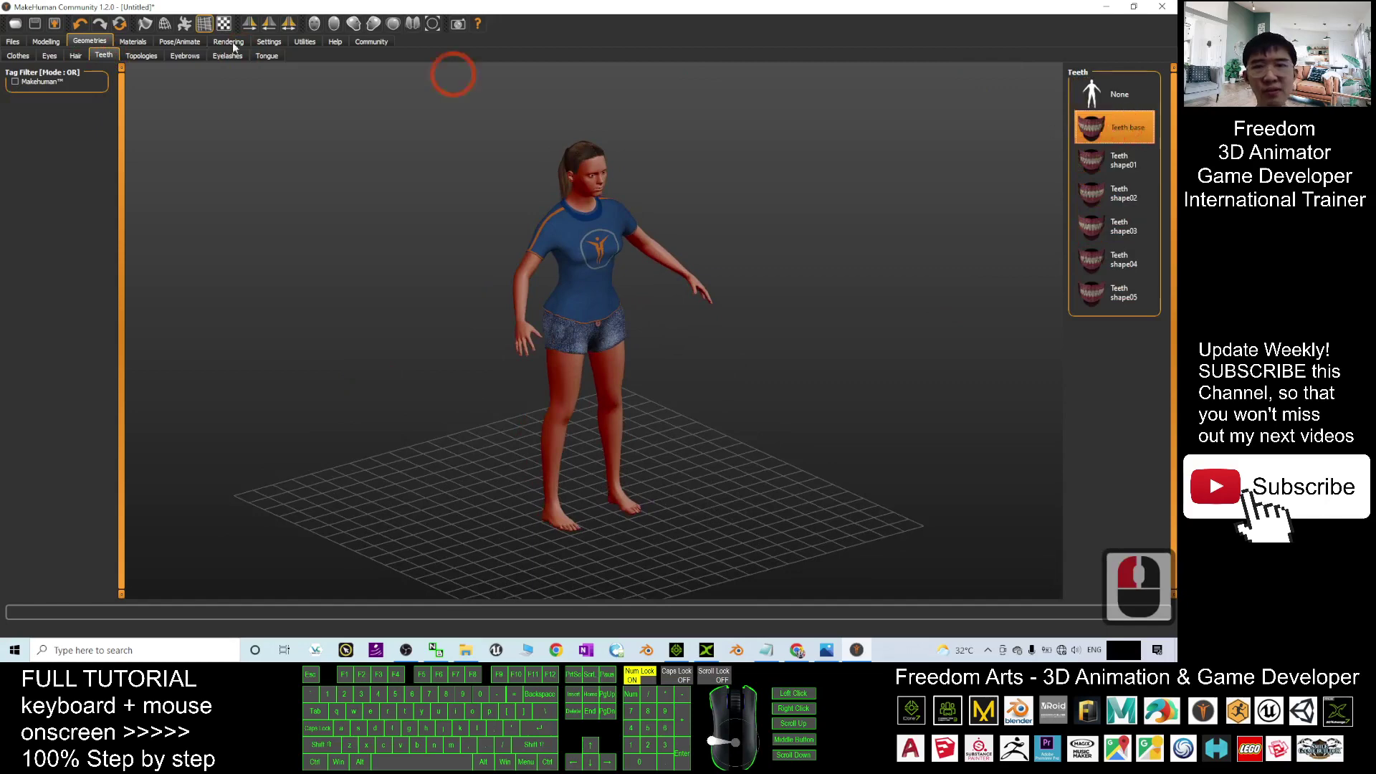
pyautogui.click(143, 56)
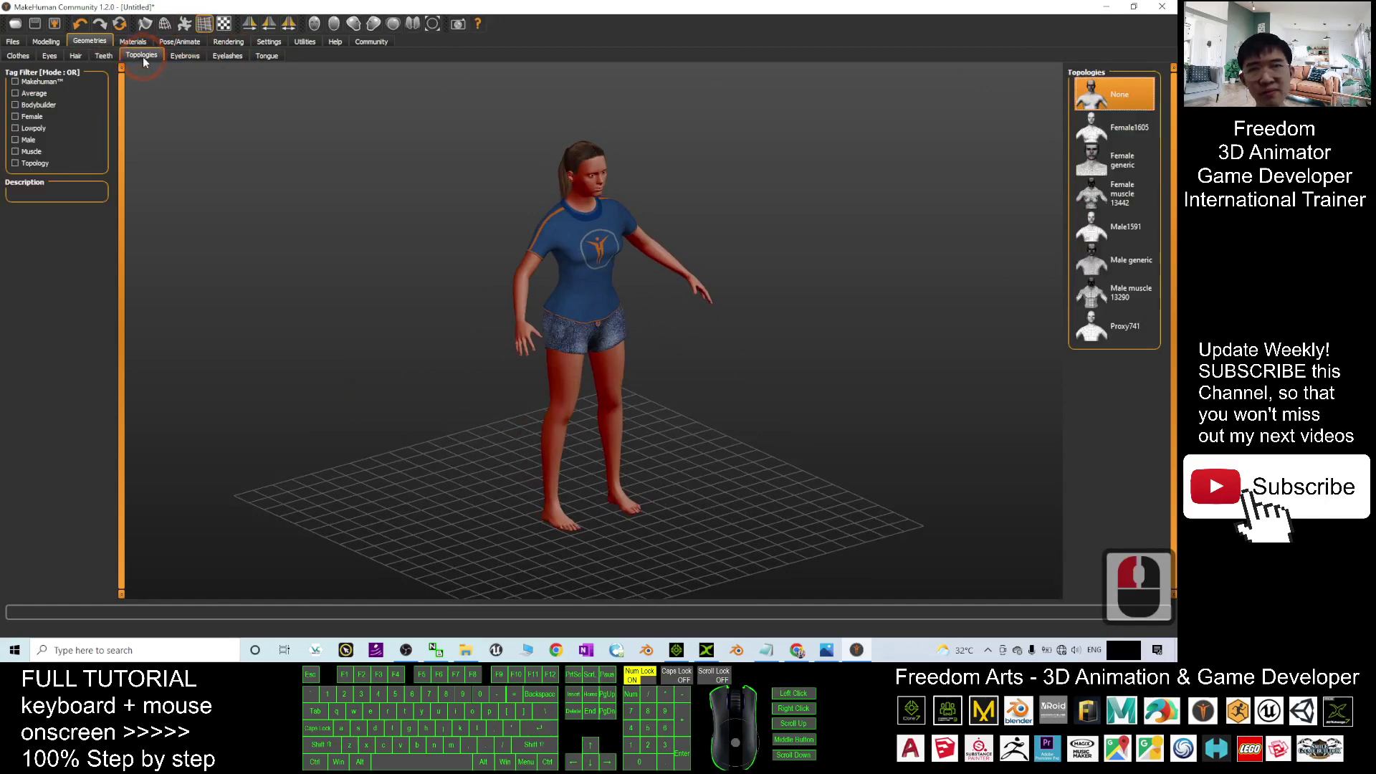
pyautogui.click(184, 57)
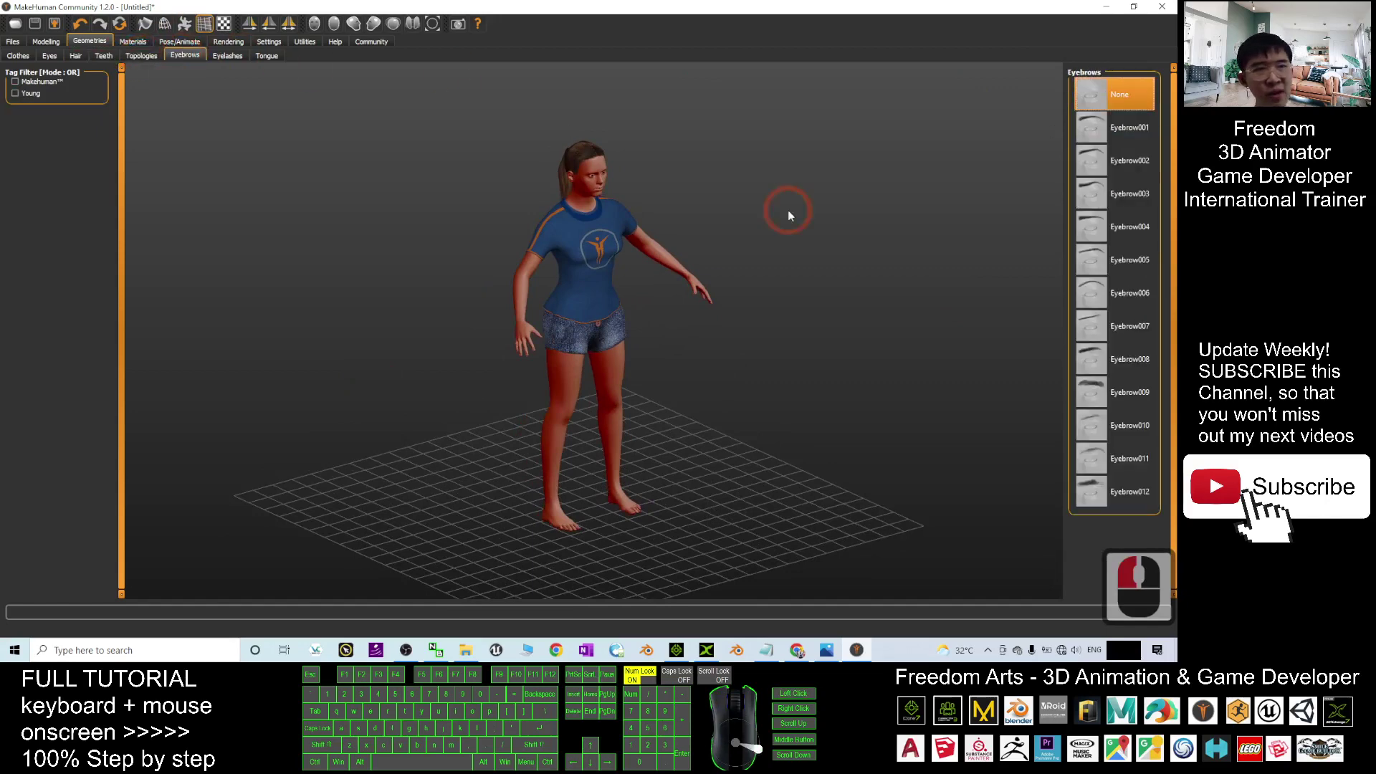
# Compare Eyebrow001 through Eyebrow008, settling on Eyebrow001 eyebrows.
pyautogui.scroll(-4, 818, 222)
pyautogui.scroll(13, 764, 226)
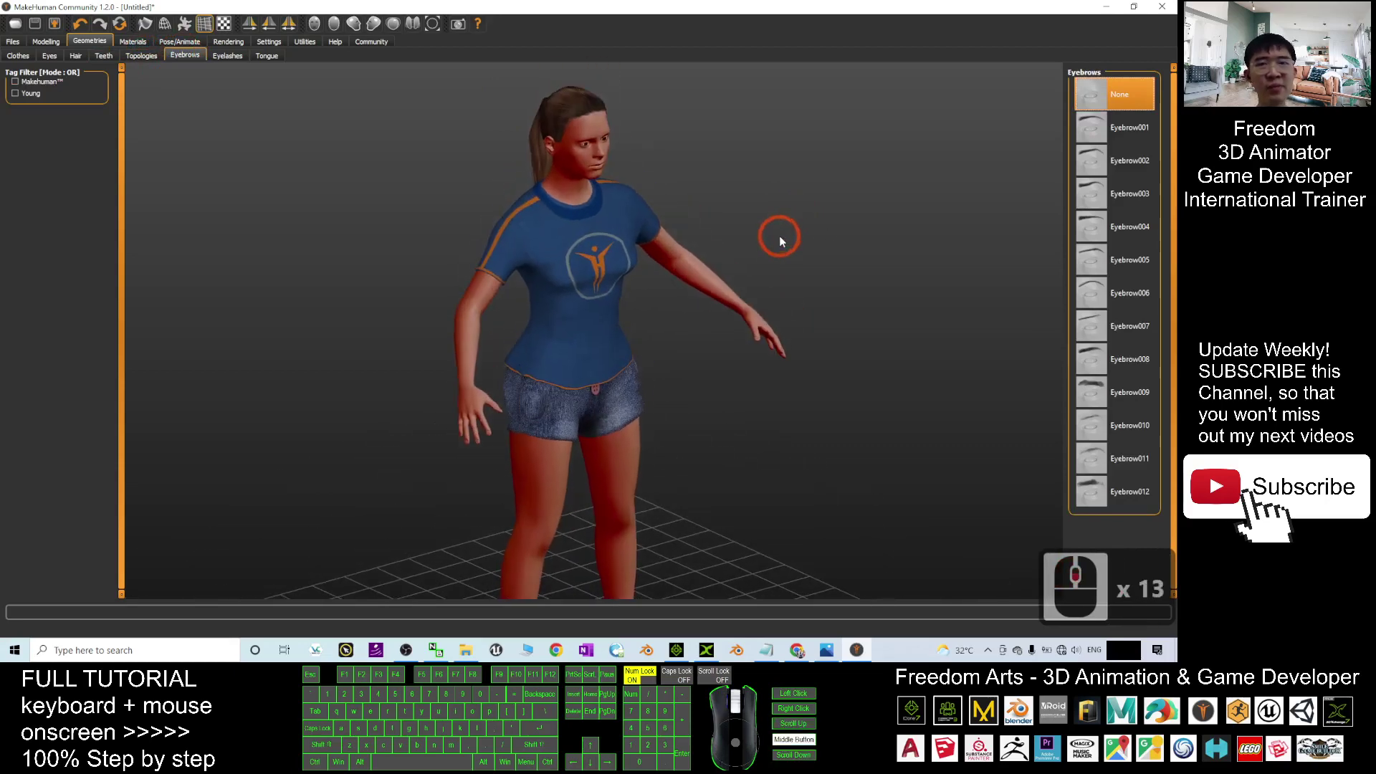
pyautogui.scroll(-4, 780, 236)
pyautogui.scroll(9, 778, 225)
pyautogui.click(1124, 127)
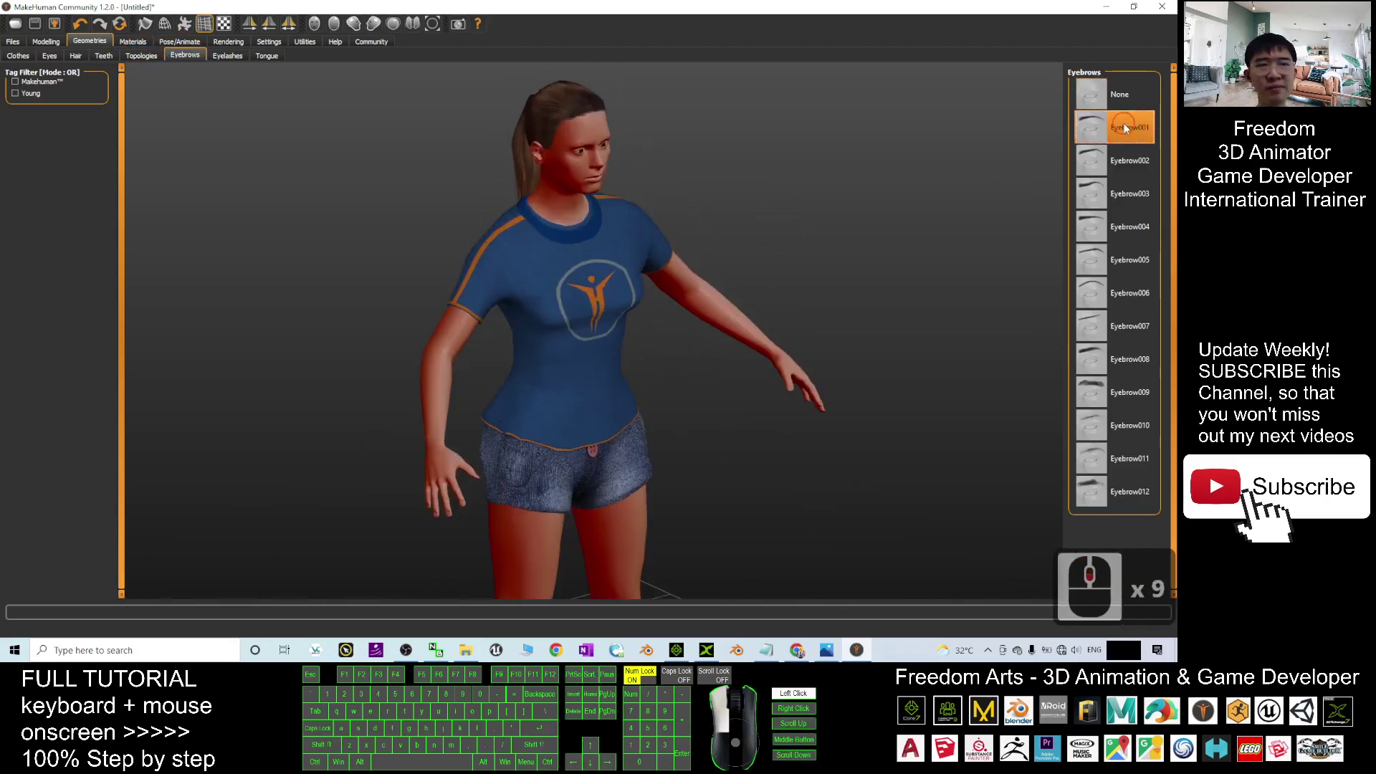
pyautogui.moveTo(836, 221); pyautogui.dragTo(869, 217)
pyautogui.click(1116, 166)
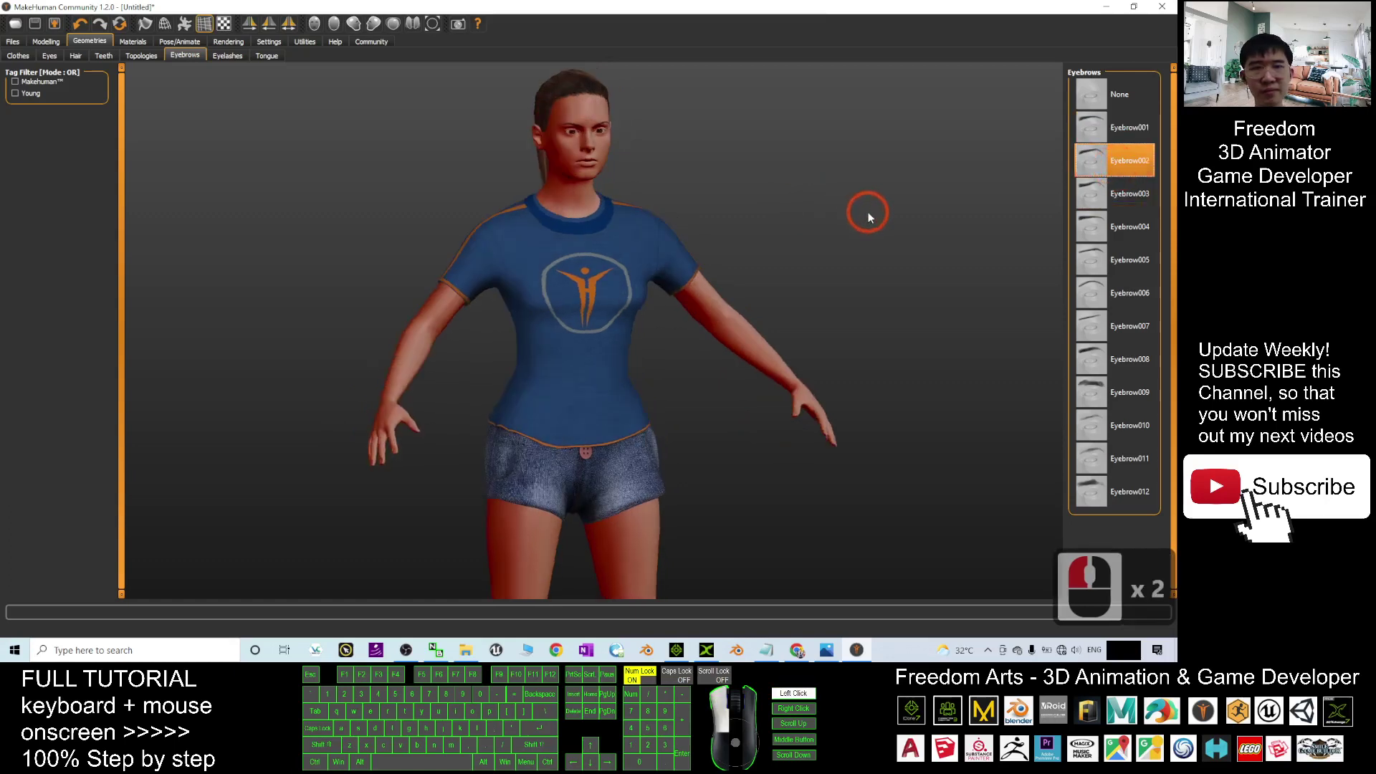
pyautogui.click(1122, 192)
pyautogui.click(1123, 227)
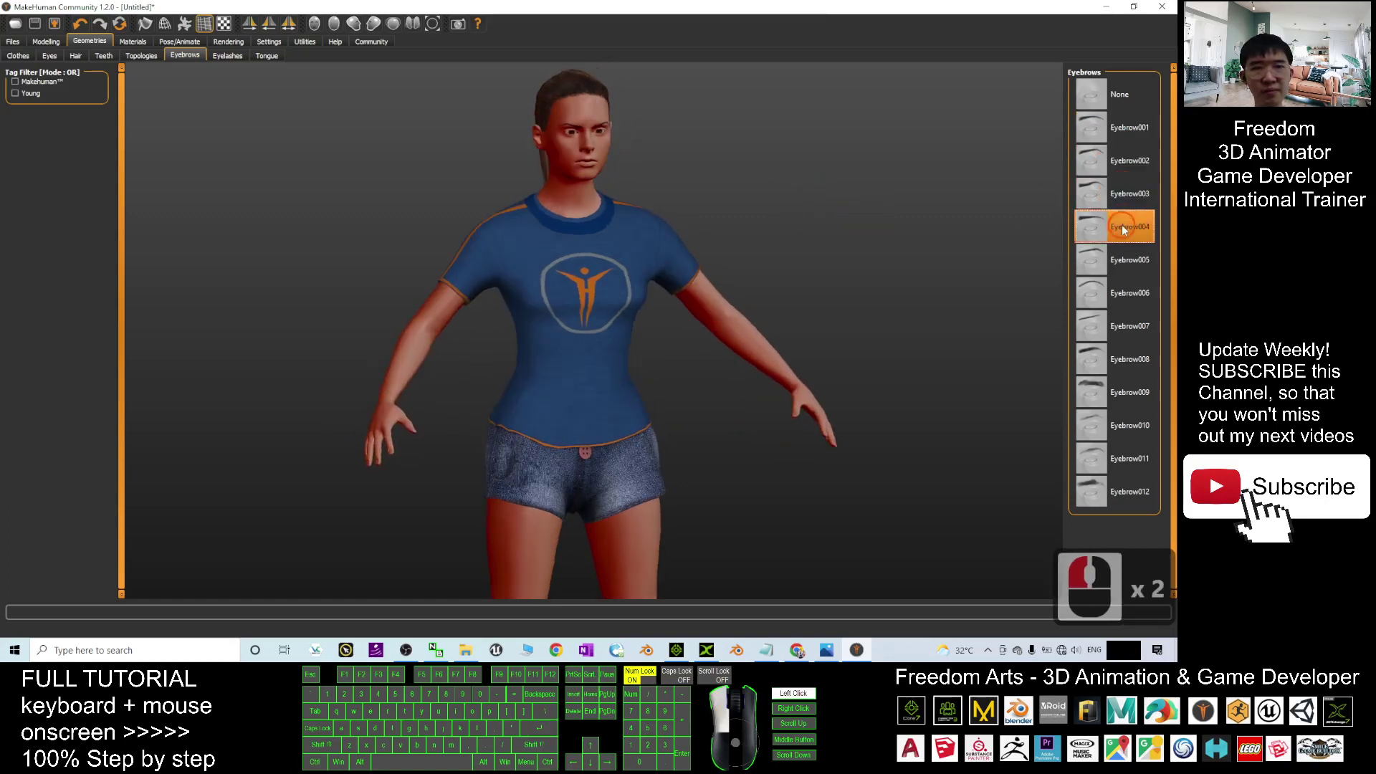
pyautogui.moveTo(903, 237)
pyautogui.mouseDown()
pyautogui.moveTo(838, 240)
pyautogui.moveTo(880, 246)
pyautogui.mouseUp()
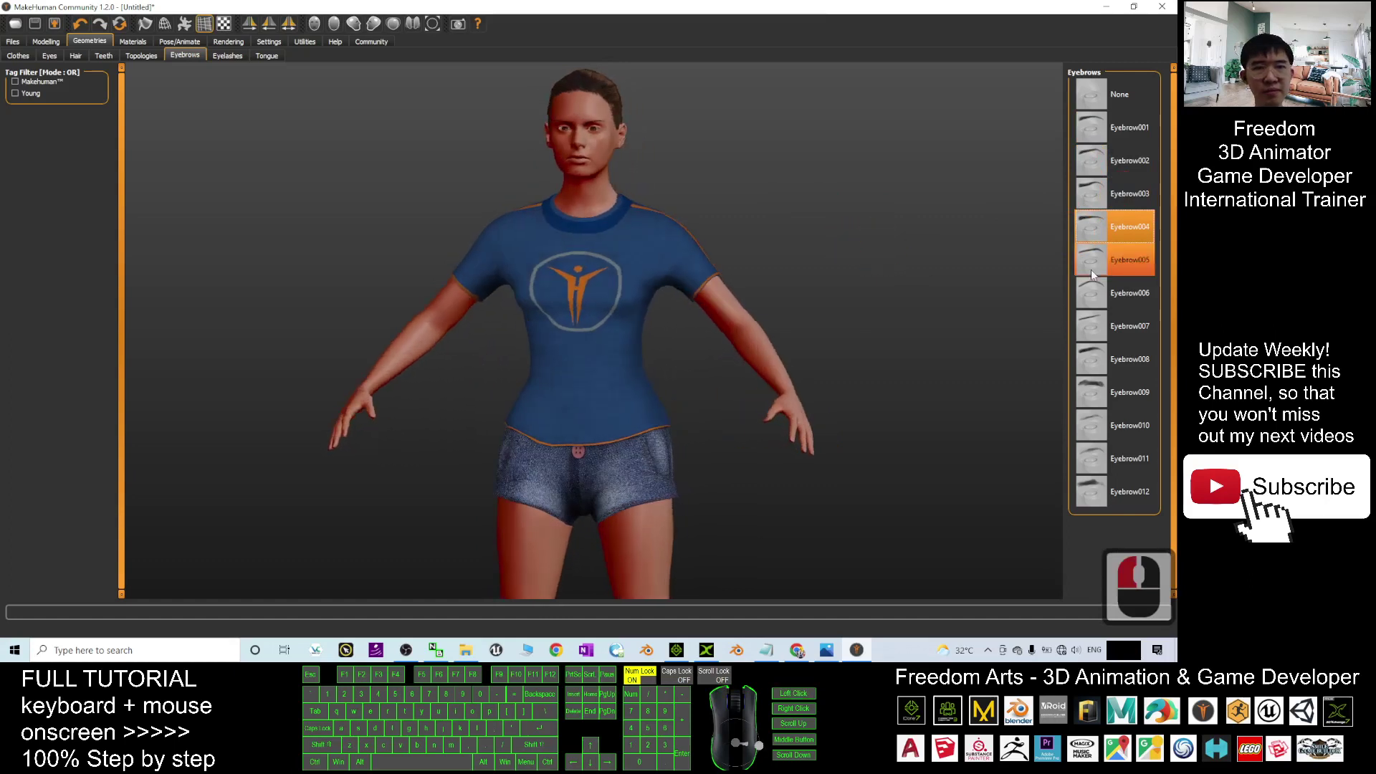
pyautogui.click(1119, 358)
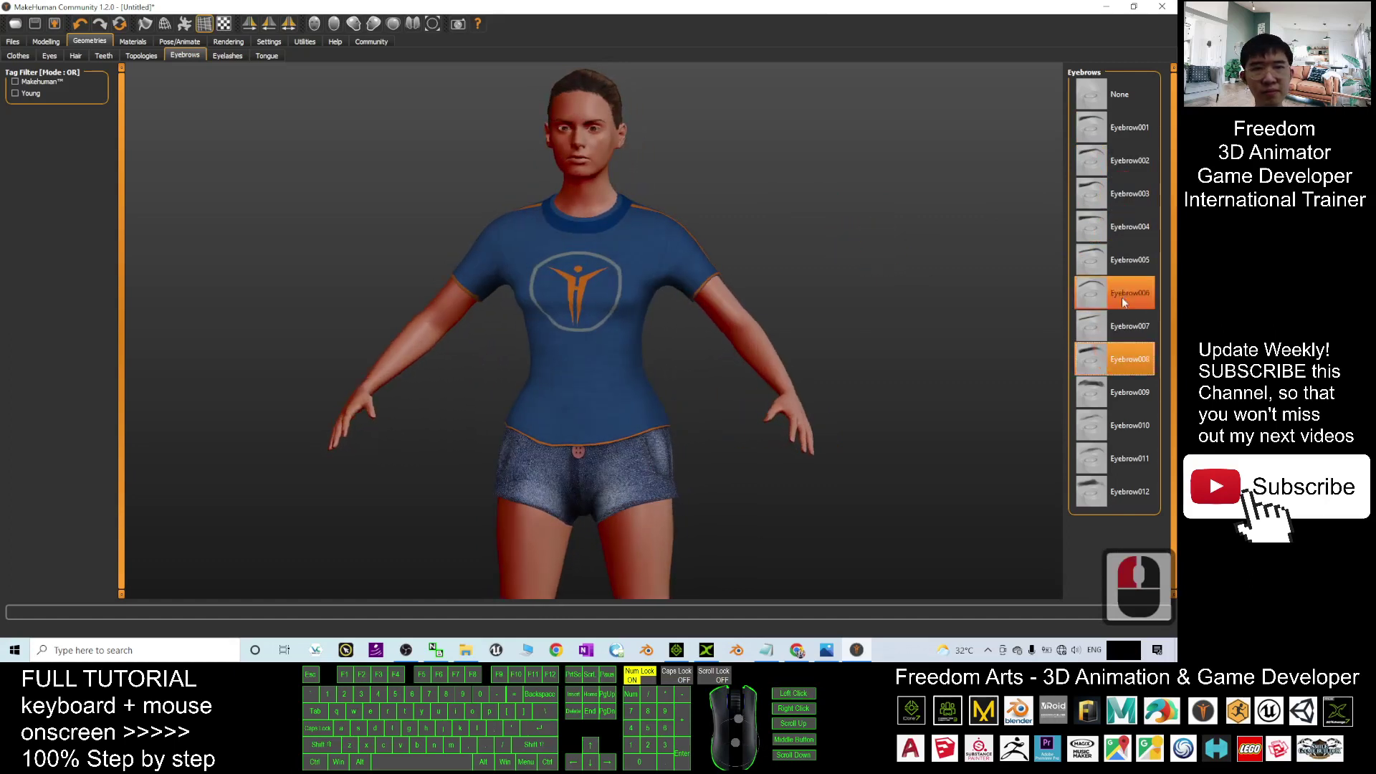
pyautogui.click(1107, 161)
pyautogui.click(1121, 126)
pyautogui.scroll(9, 799, 156)
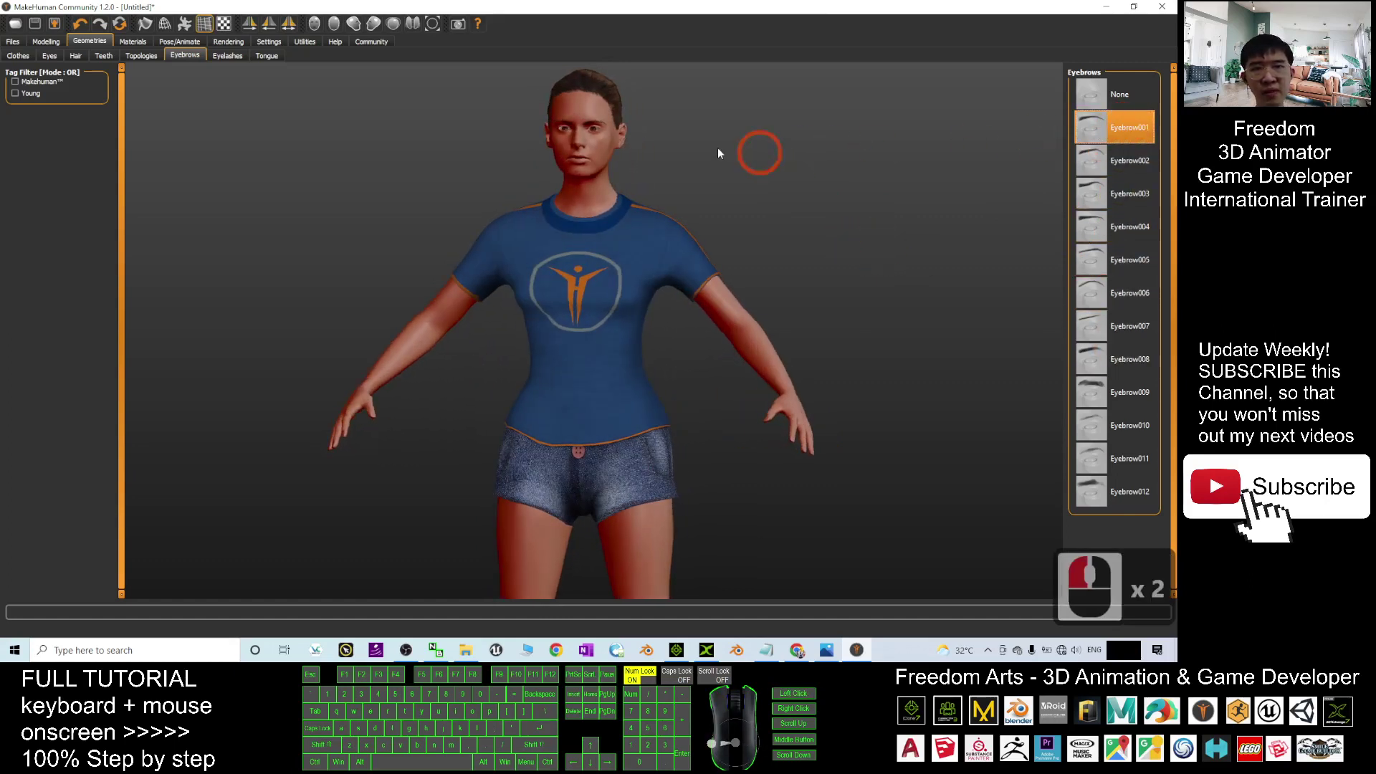
# Try Eyelashes02 and Eyelashes01, then apply Eyelashes03.
pyautogui.click(228, 55)
pyautogui.scroll(-7, 660, 205)
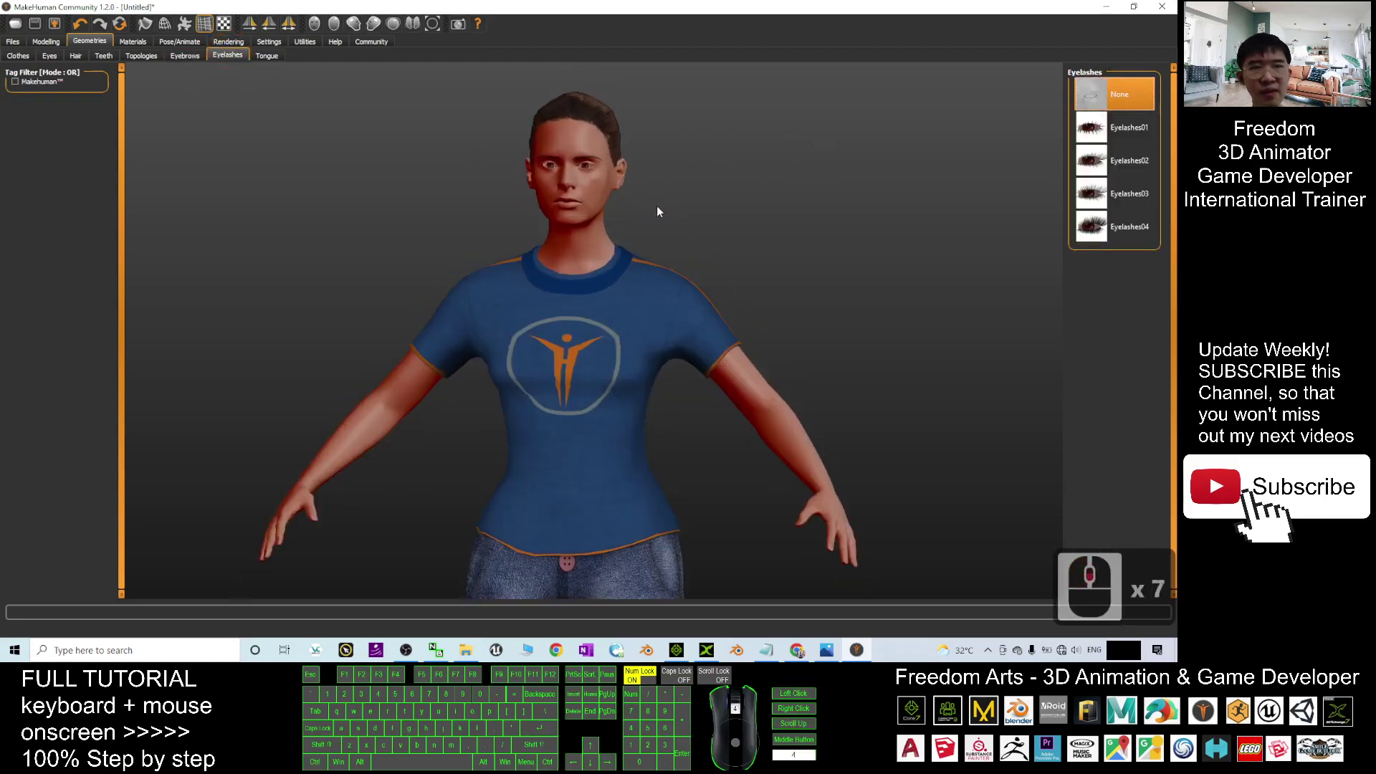
pyautogui.scroll(-12, 657, 206)
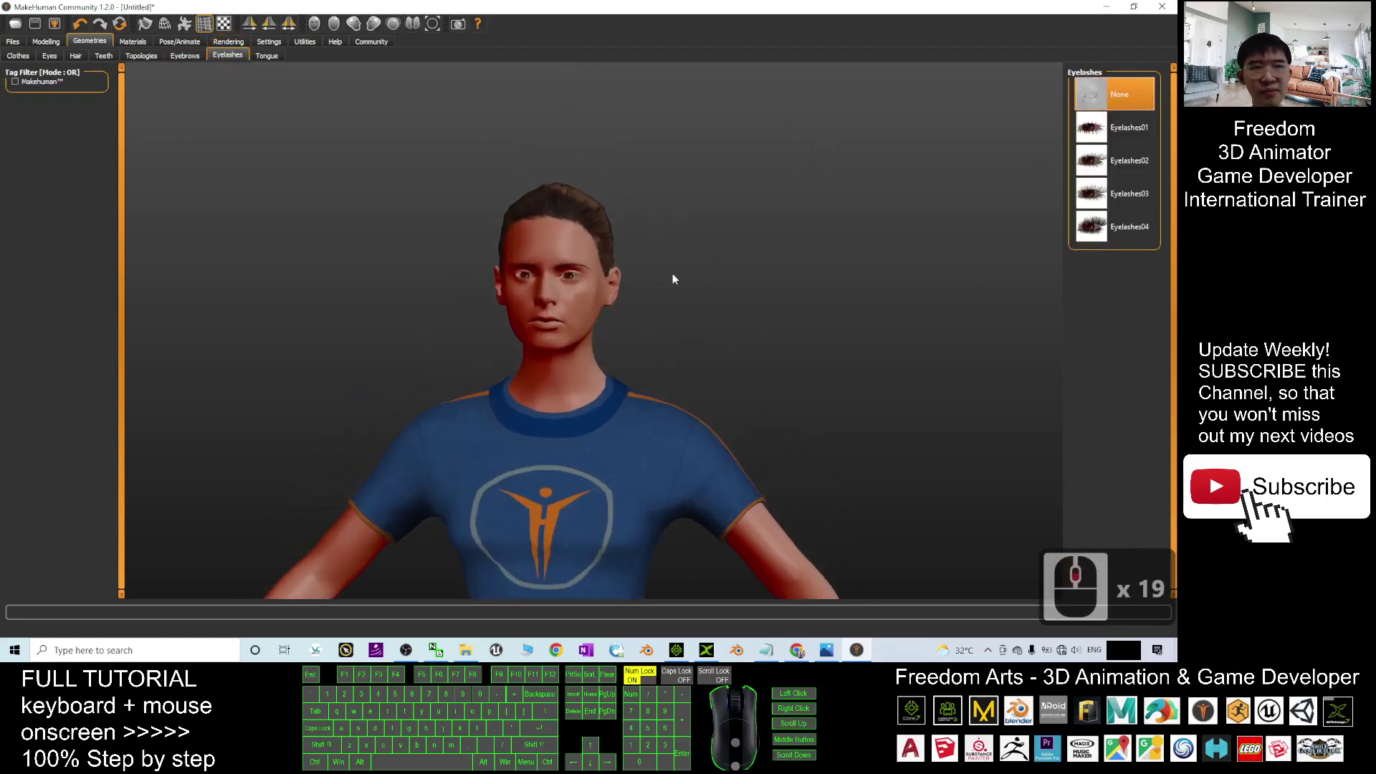
pyautogui.click(1128, 171)
pyautogui.moveTo(796, 372); pyautogui.dragTo(831, 379)
pyautogui.click(1133, 126)
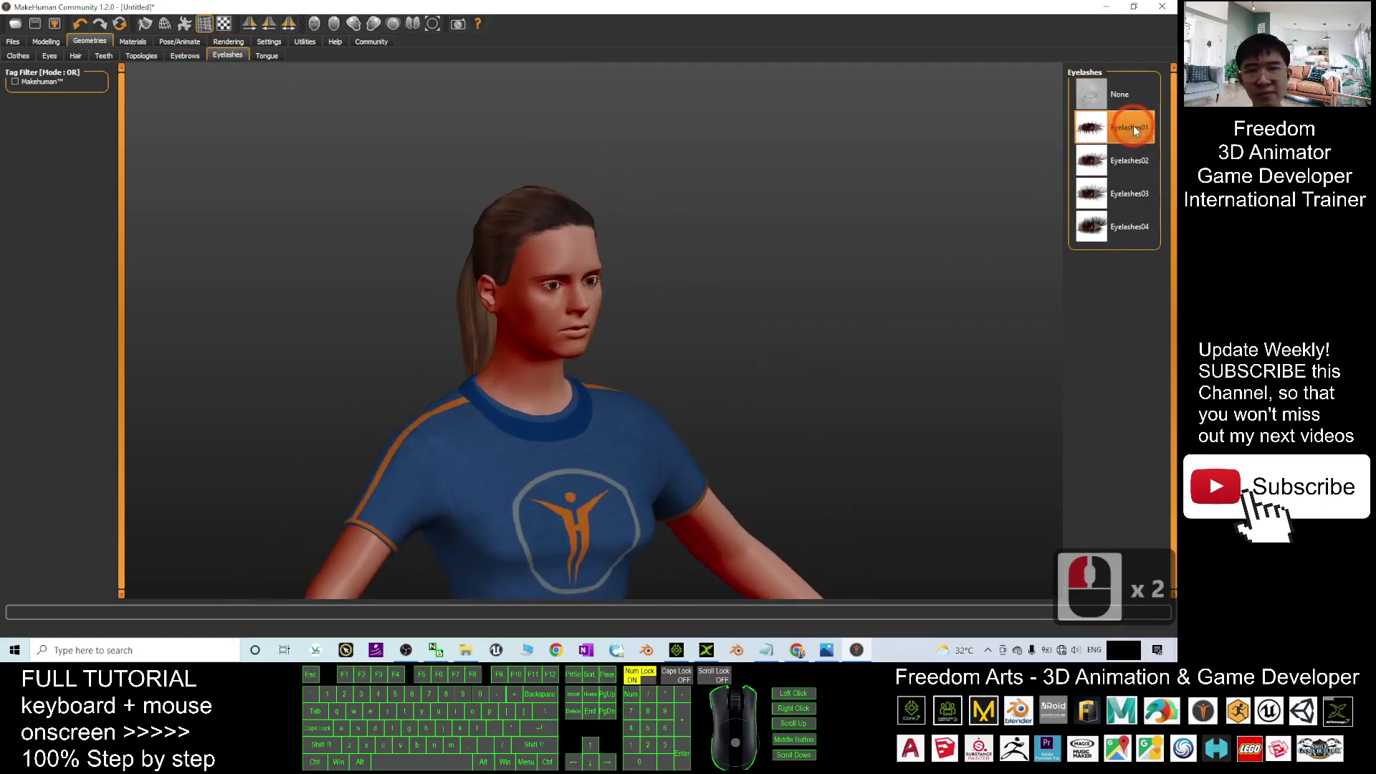
pyautogui.click(1127, 171)
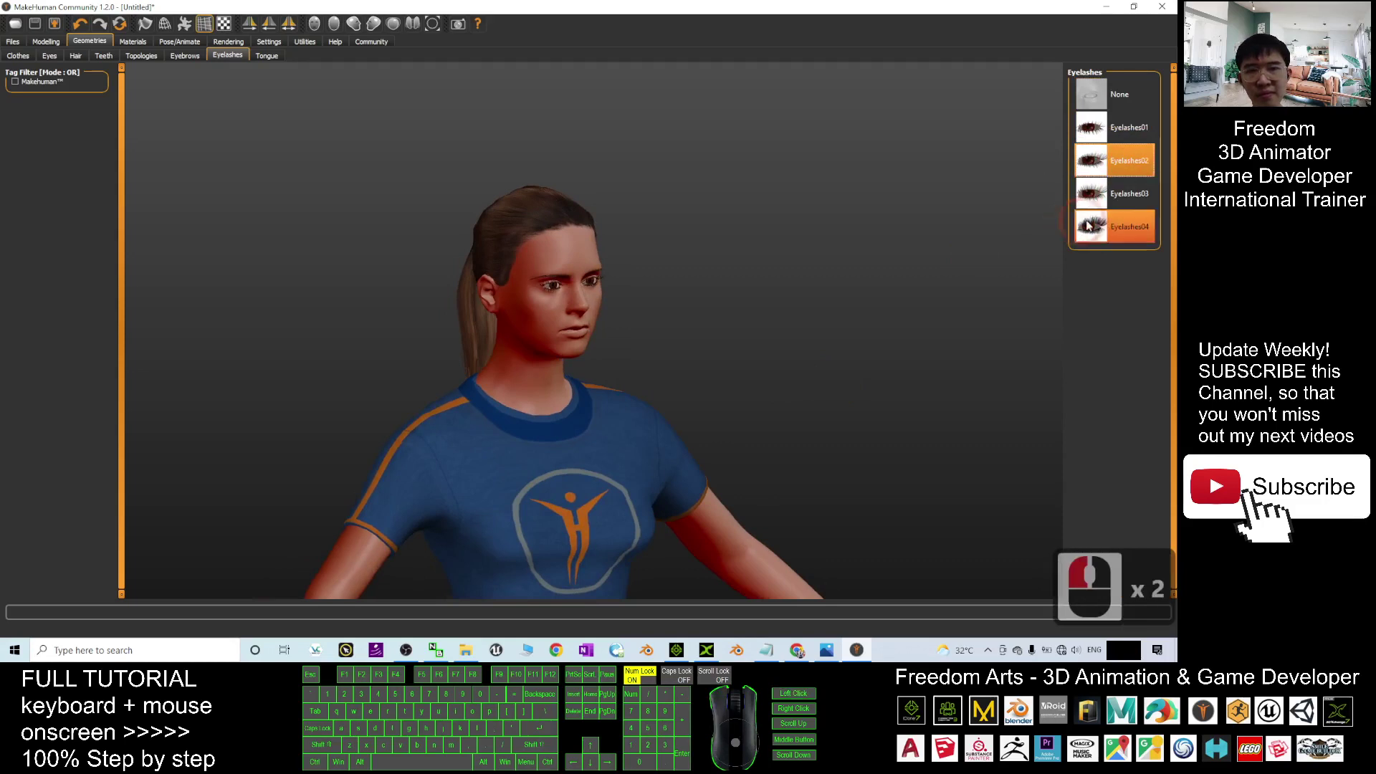
pyautogui.click(1129, 193)
pyautogui.click(791, 264)
pyautogui.click(762, 259)
# Give the character the Tongue01 tongue.
pyautogui.click(247, 57)
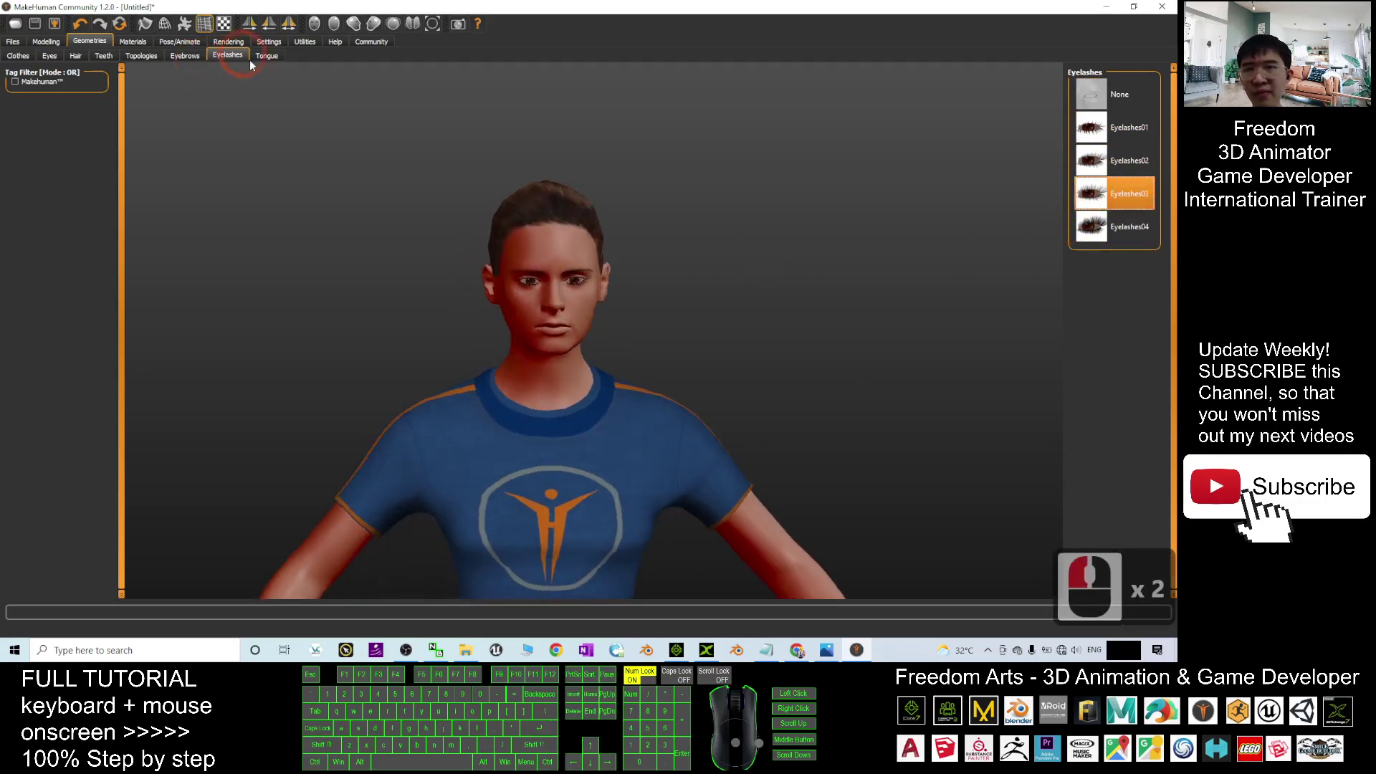
pyautogui.click(266, 56)
pyautogui.click(1114, 127)
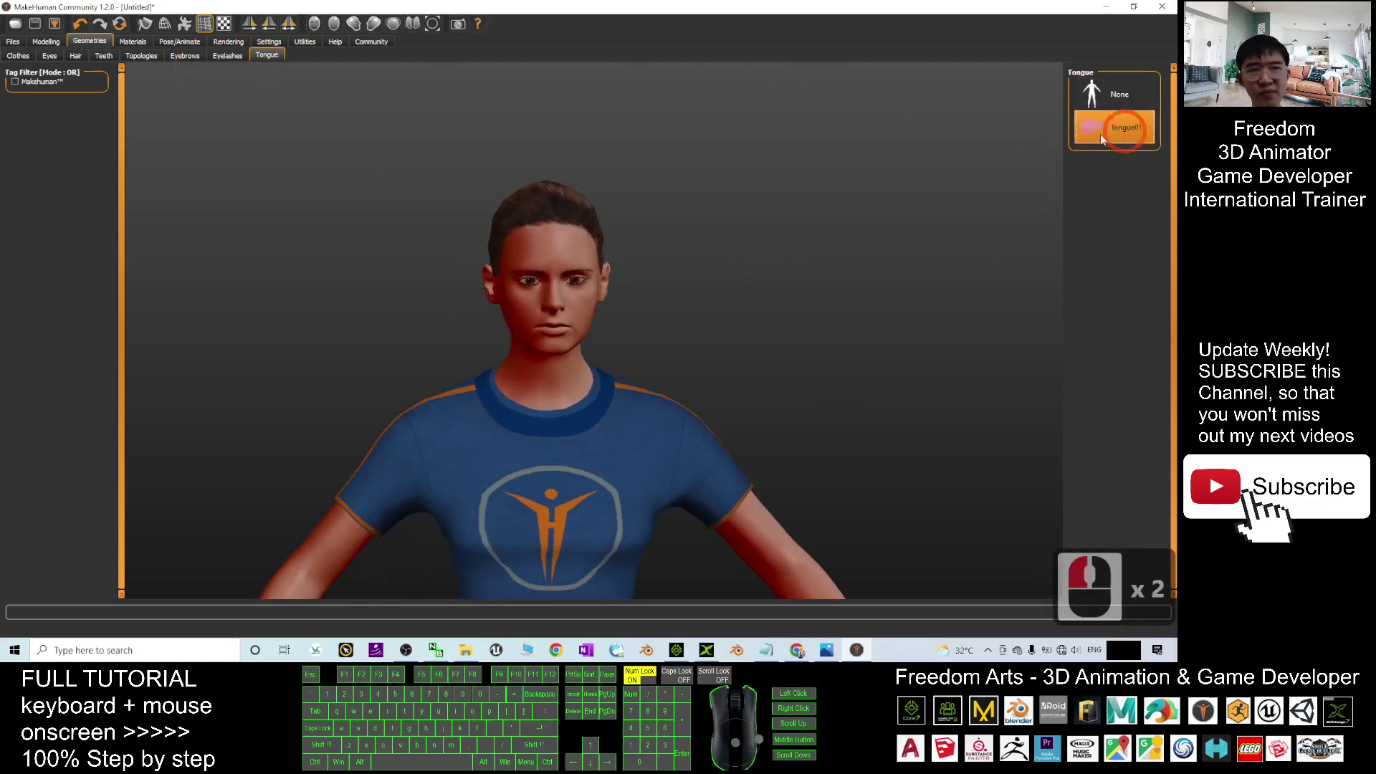
pyautogui.click(678, 282)
pyautogui.scroll(-15, 687, 326)
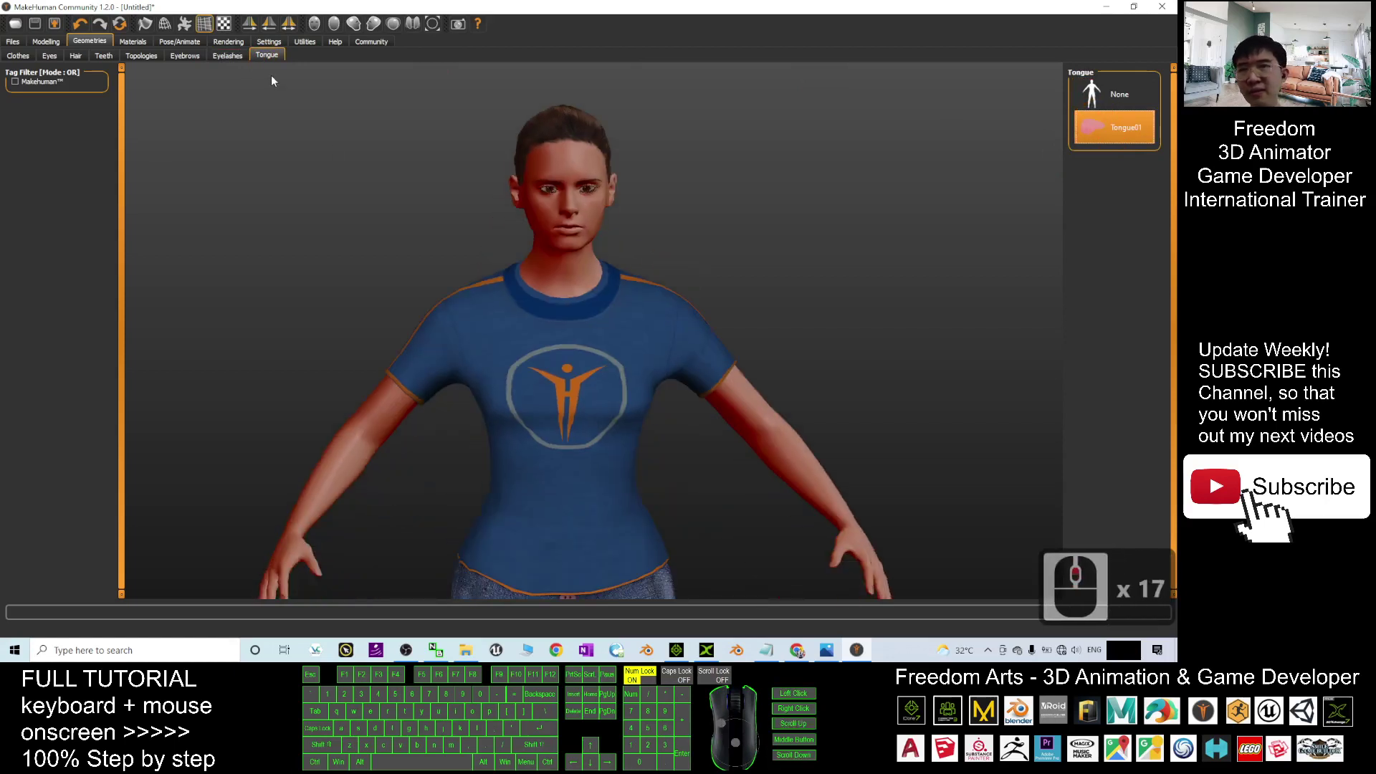
pyautogui.click(132, 41)
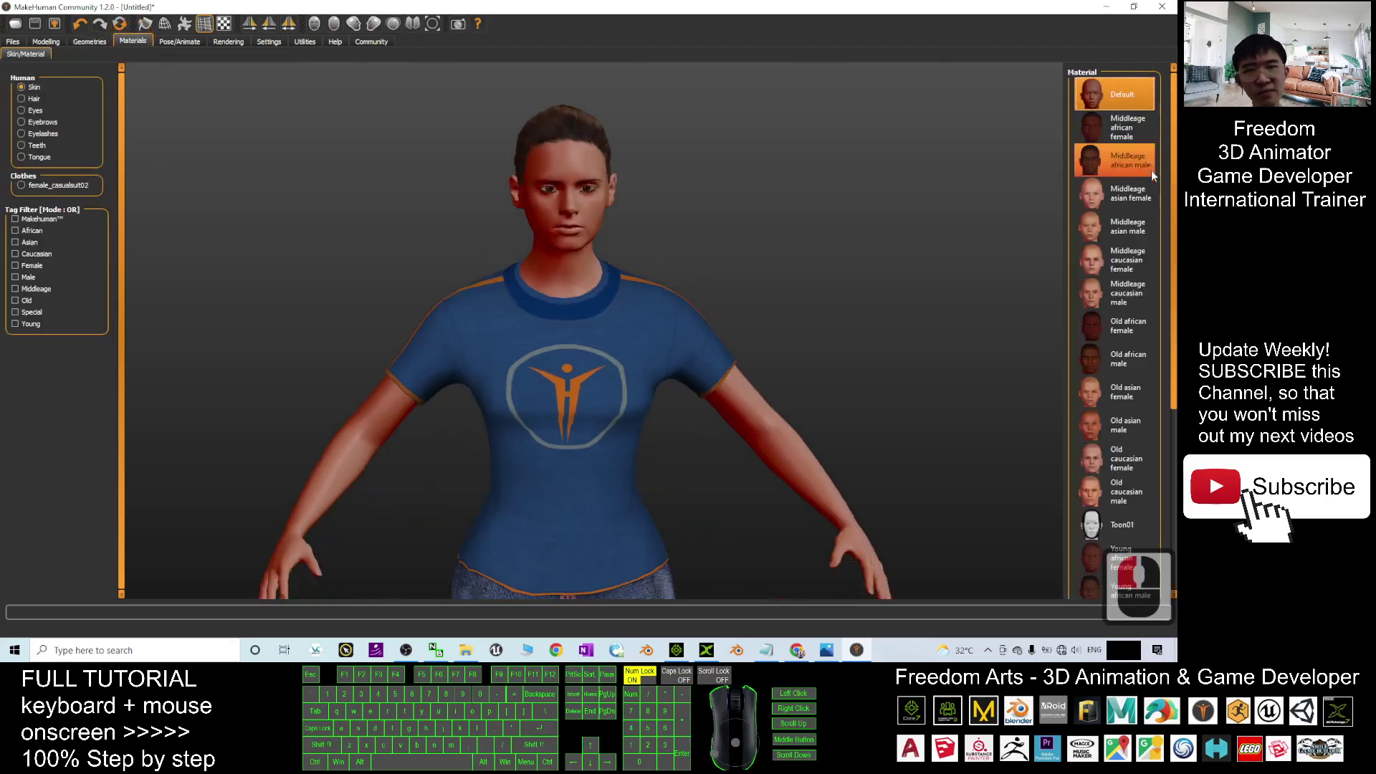
# Apply the Young caucasian female skin material.
pyautogui.moveTo(1176, 172); pyautogui.dragTo(1159, 344)
pyautogui.click(1125, 414)
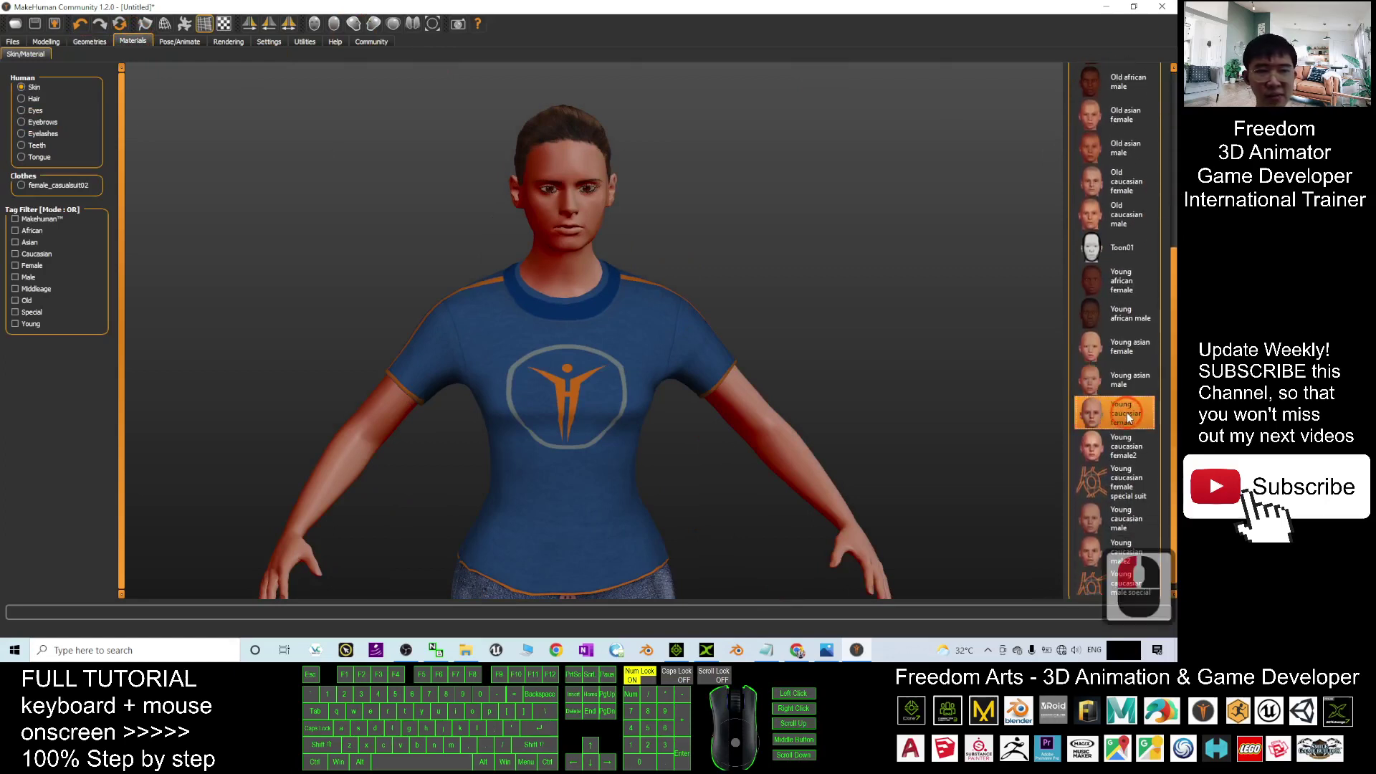
pyautogui.moveTo(956, 402); pyautogui.dragTo(803, 269)
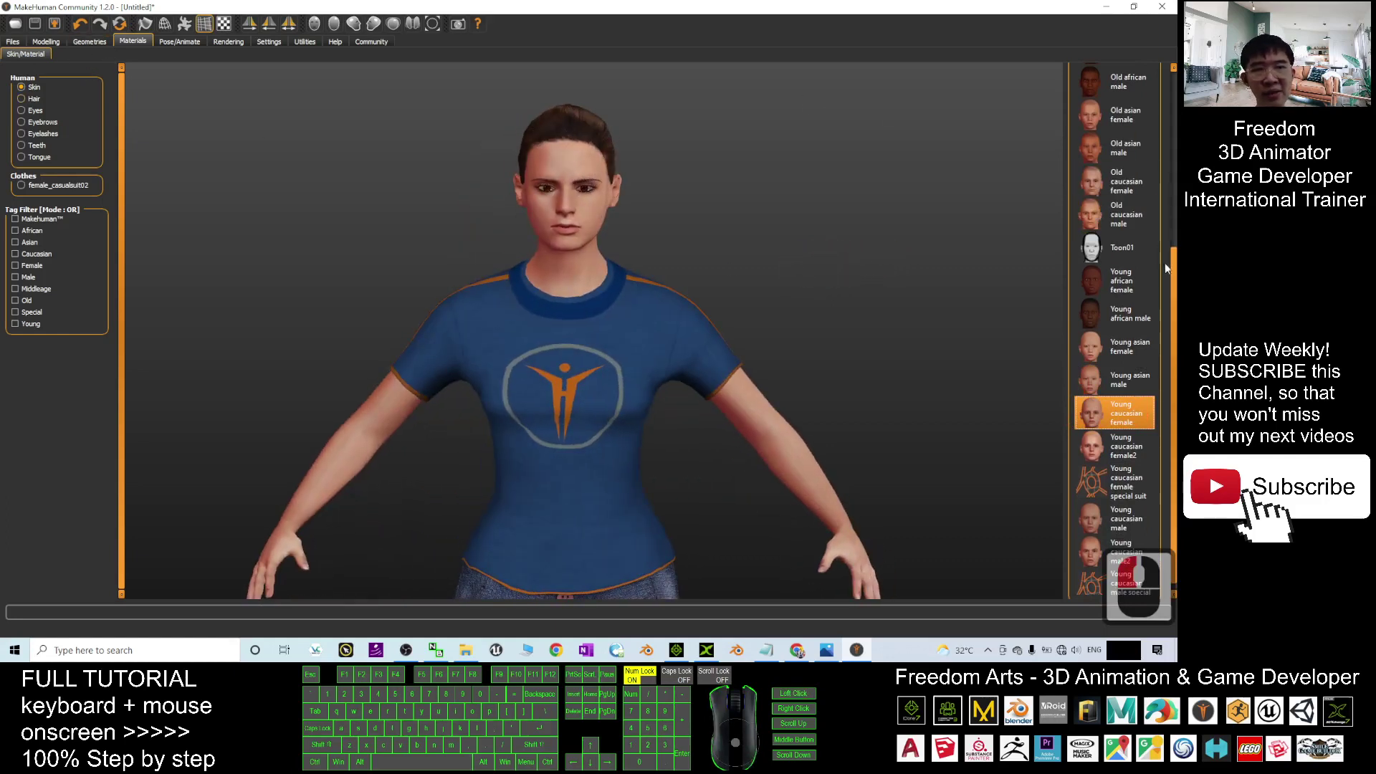
# Set the eye material to Blue, briefly trying Lightblue.
pyautogui.click(28, 112)
pyautogui.scroll(-7, 677, 129)
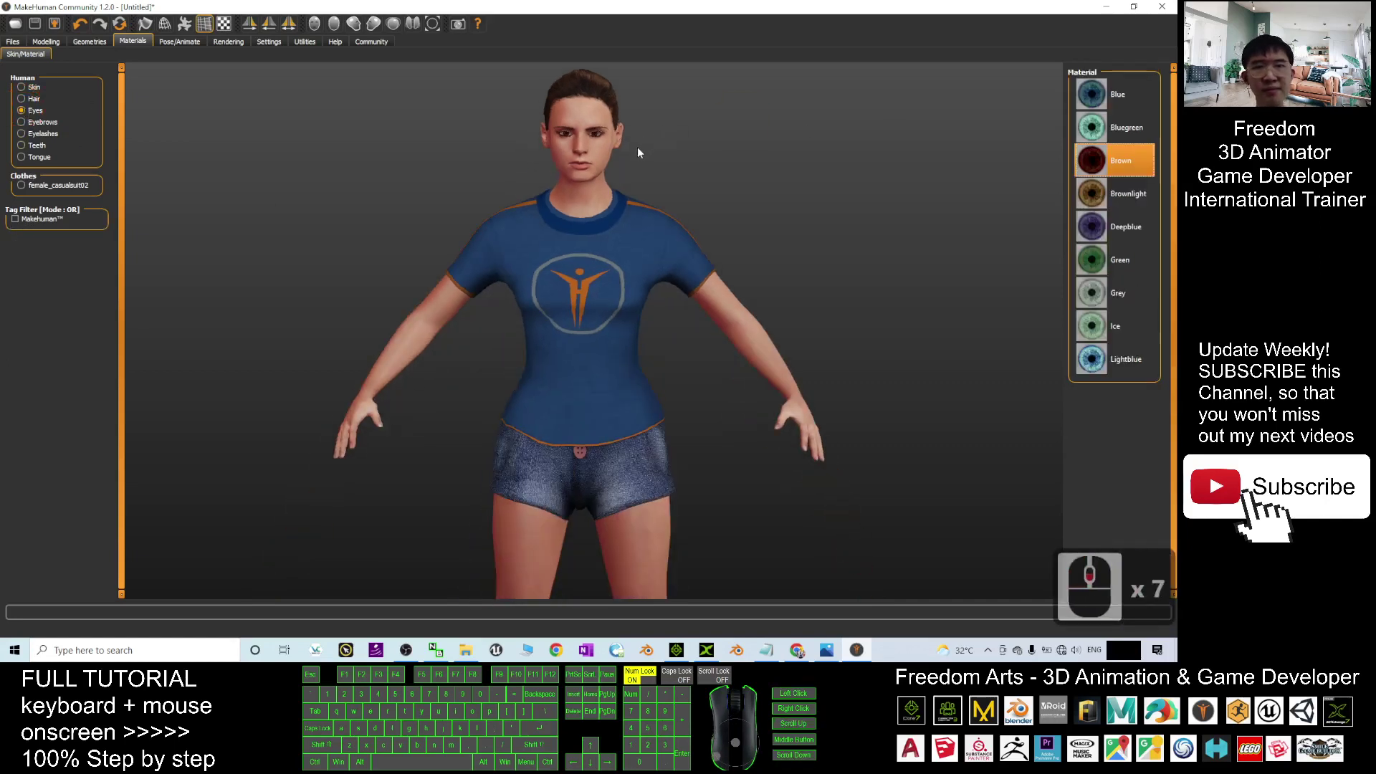
pyautogui.scroll(14, 623, 175)
pyautogui.click(1119, 98)
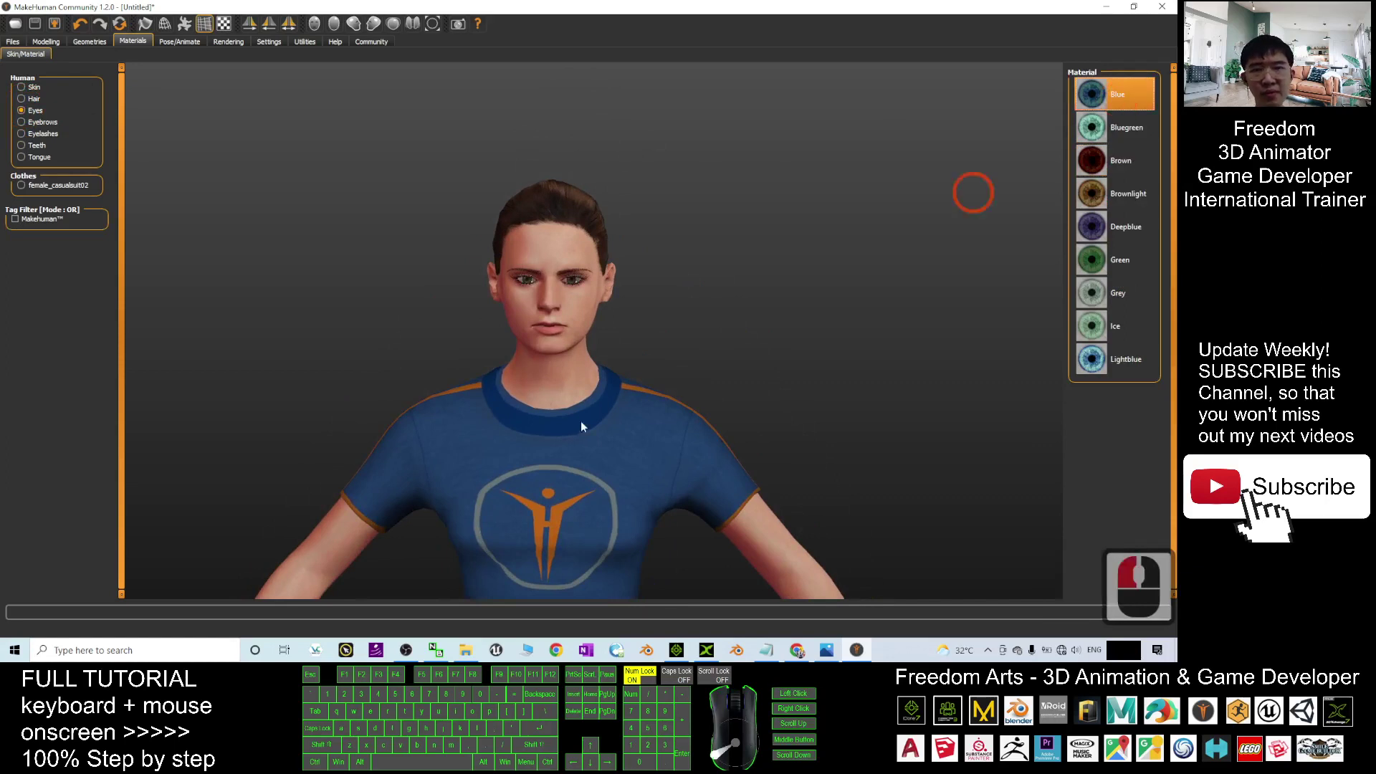
pyautogui.moveTo(713, 347); pyautogui.dragTo(771, 350)
pyautogui.scroll(-9, 676, 345)
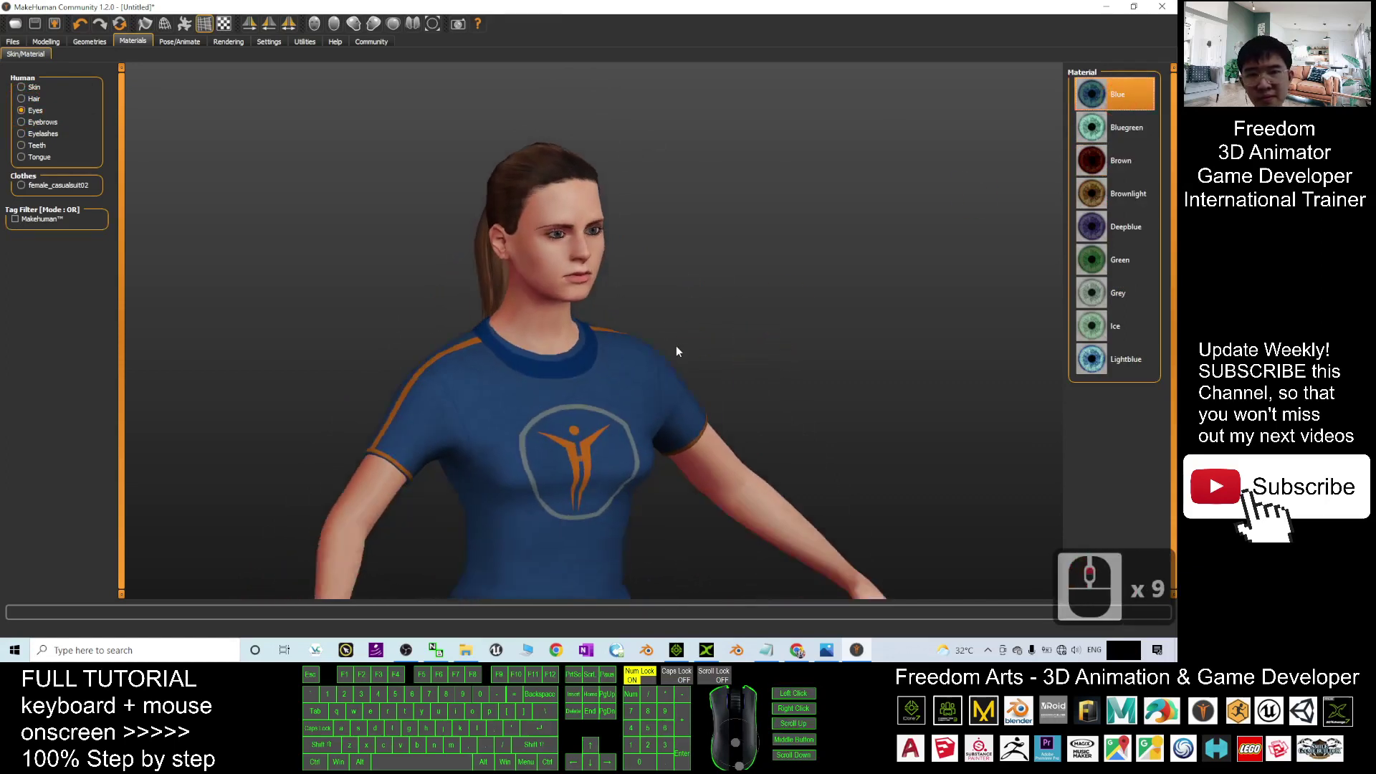
pyautogui.scroll(15, 673, 346)
pyautogui.scroll(-10, 682, 359)
pyautogui.click(1103, 367)
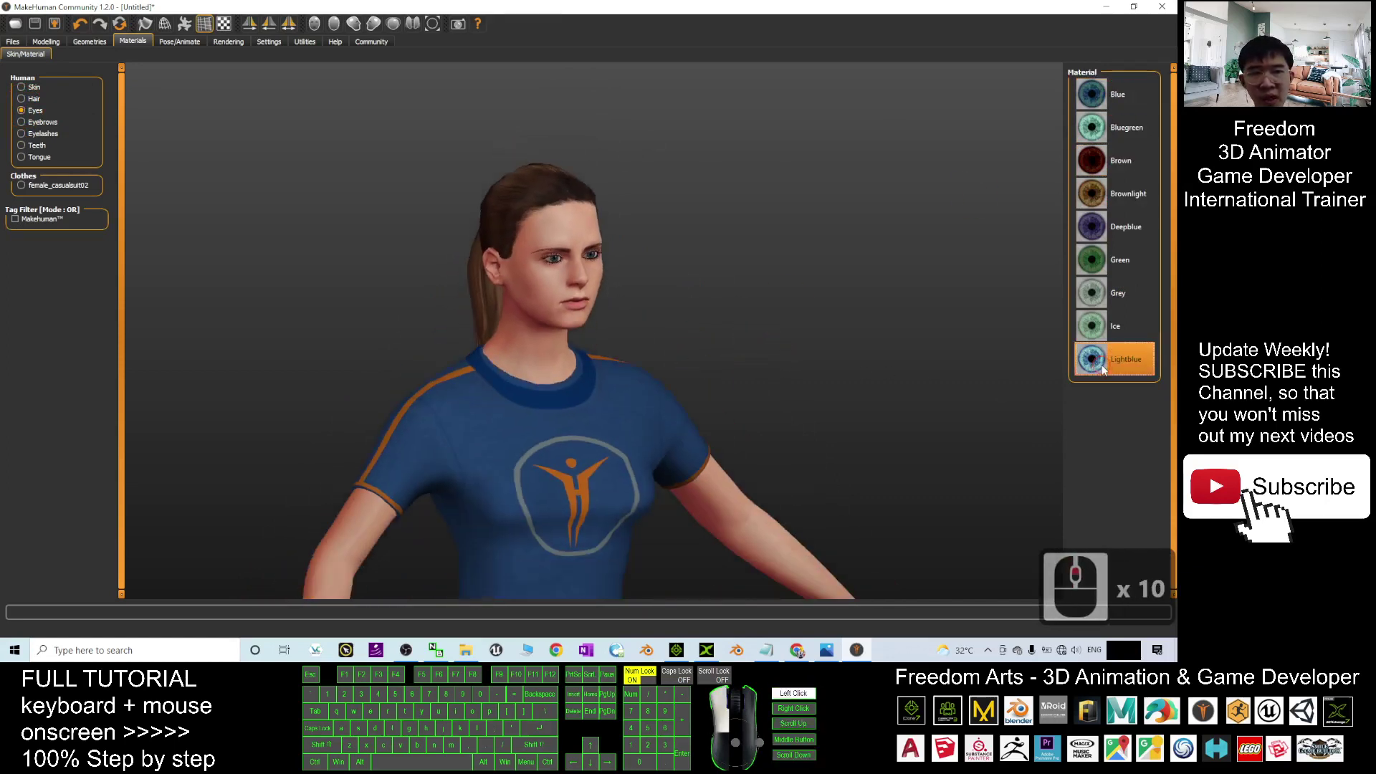
pyautogui.moveTo(907, 344); pyautogui.dragTo(875, 347)
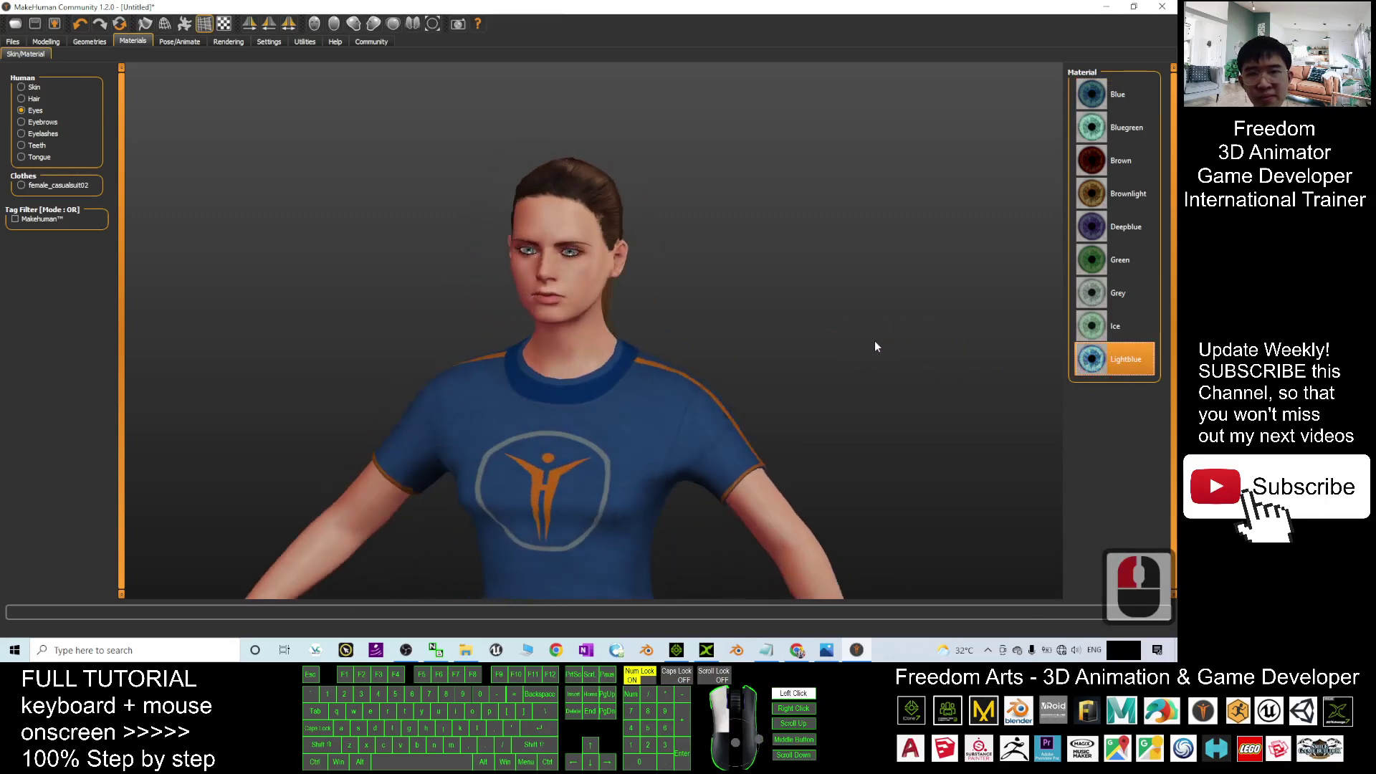
pyautogui.click(1126, 96)
pyautogui.moveTo(889, 258); pyautogui.dragTo(902, 266)
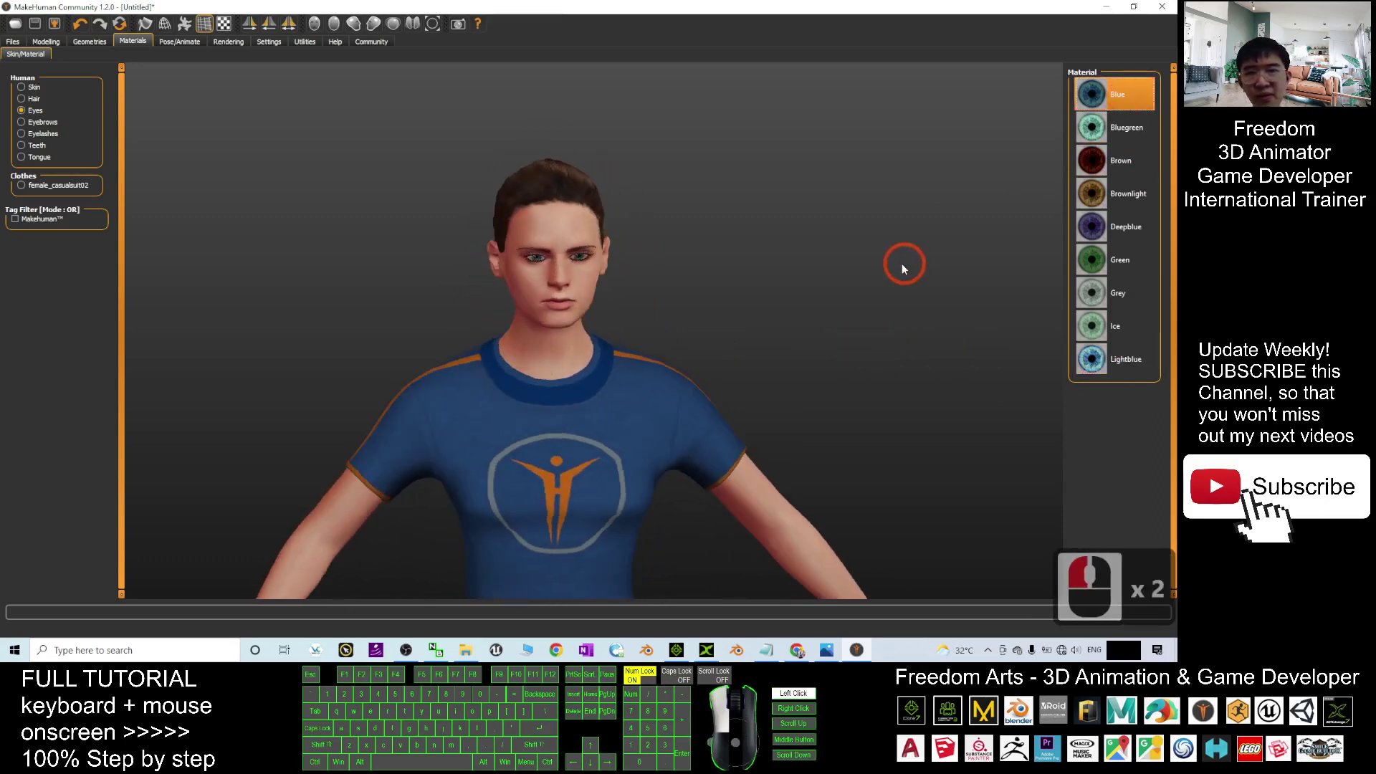
pyautogui.click(179, 41)
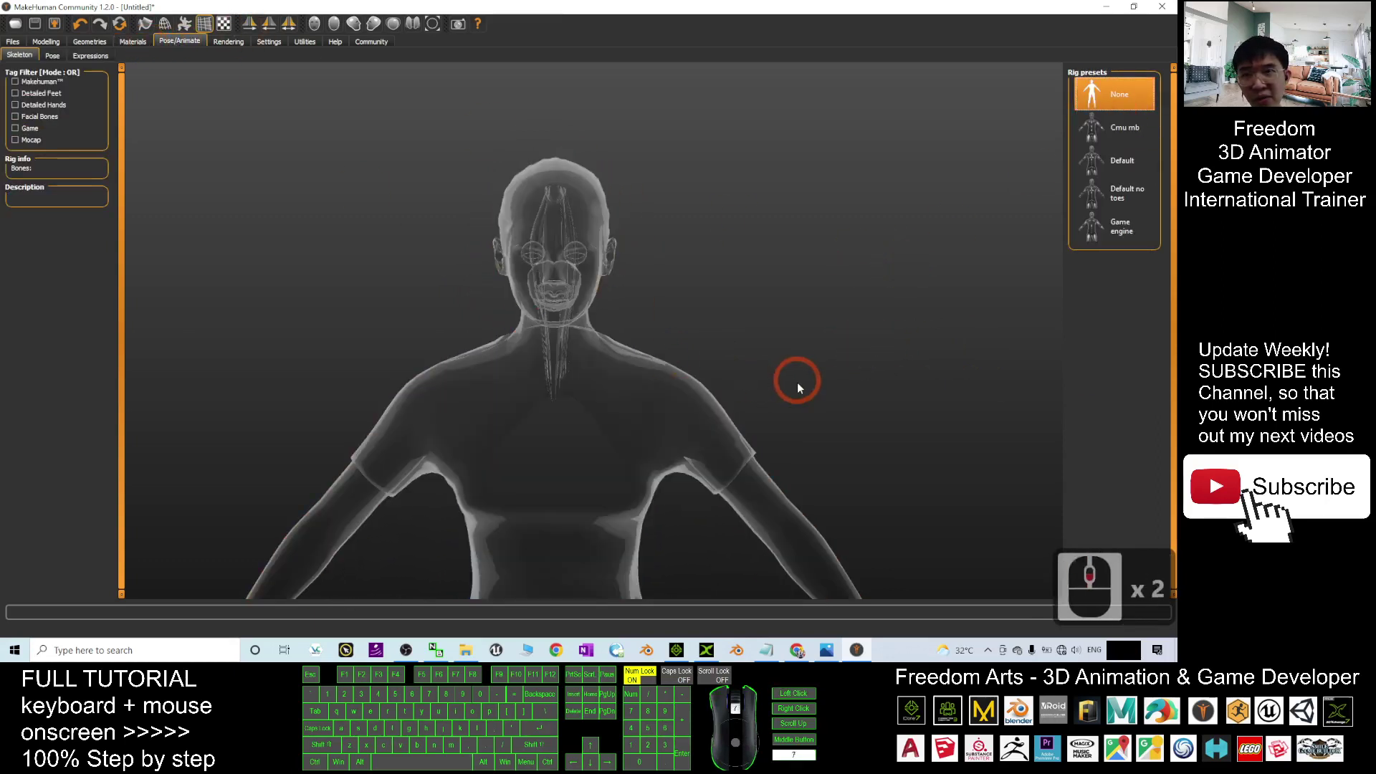
# Rig her with the 53-bone Game engine skeleton and apply the Tpose pose.
pyautogui.scroll(-20, 790, 403)
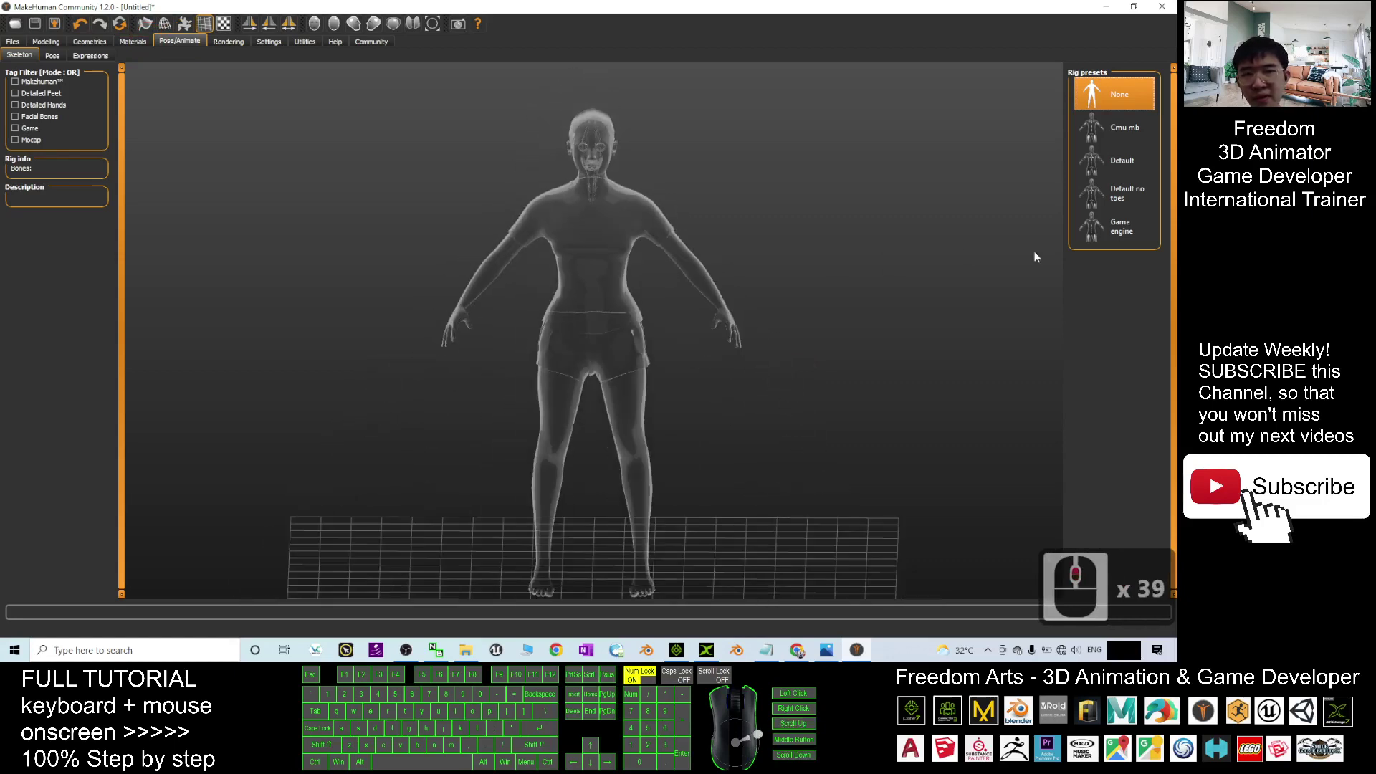
pyautogui.click(1118, 233)
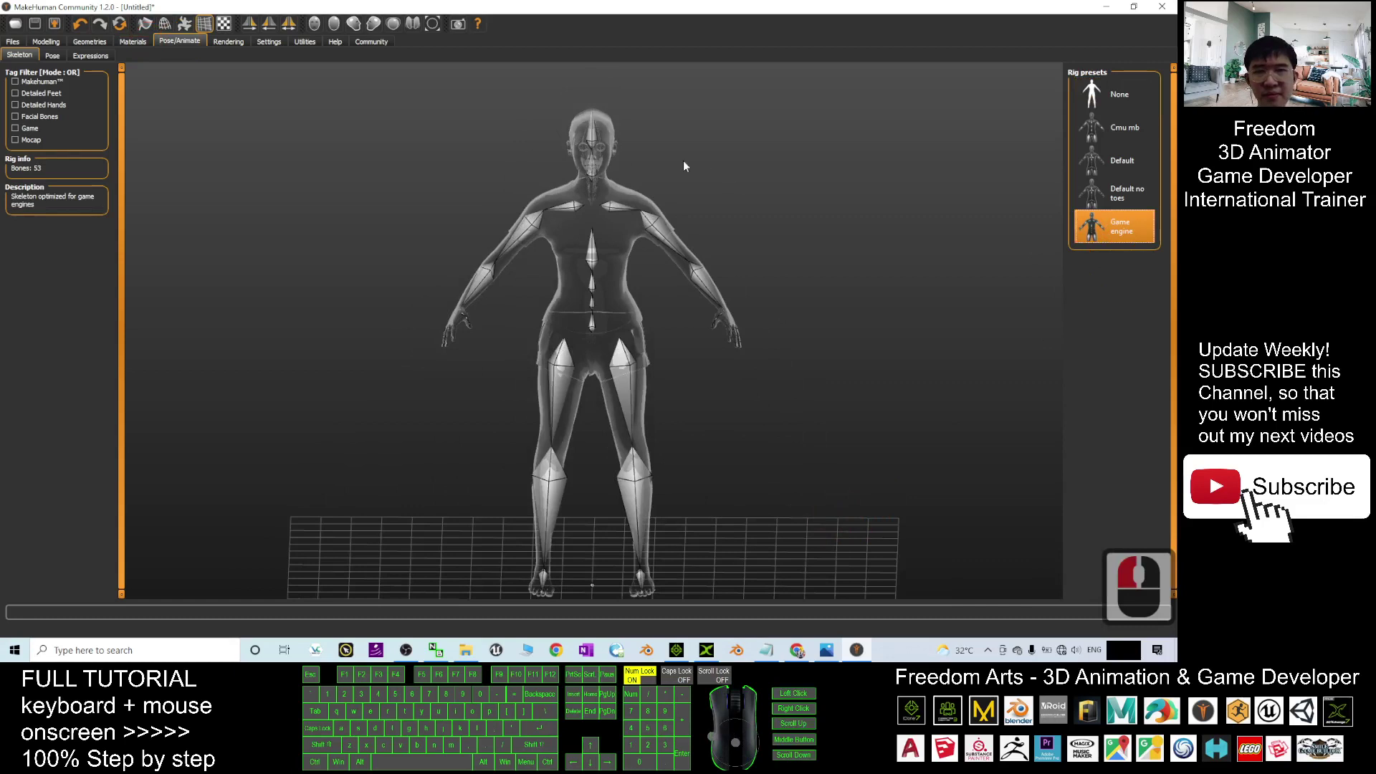
pyautogui.click(53, 56)
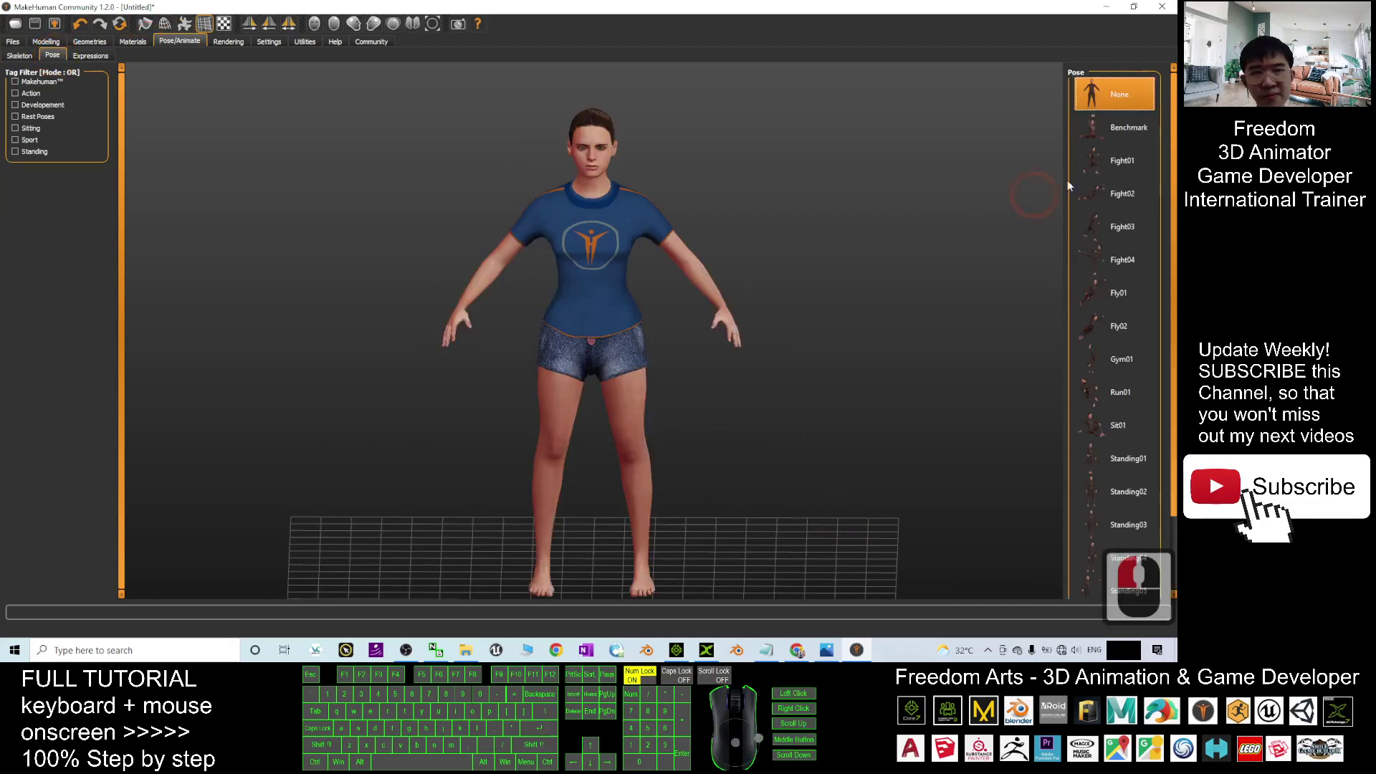
pyautogui.scroll(-1, 1174, 139)
pyautogui.doubleClick(1119, 569)
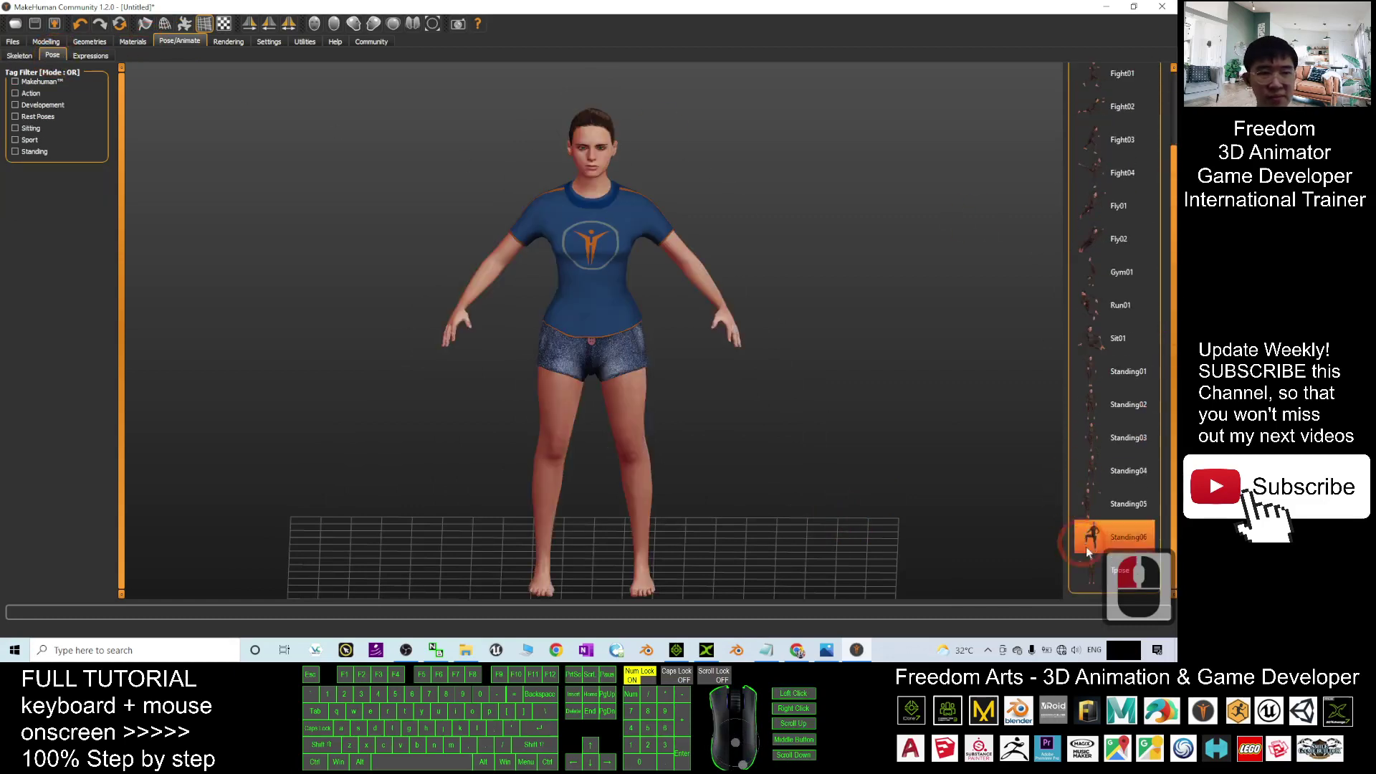
pyautogui.moveTo(953, 340); pyautogui.dragTo(107, 75)
# Show the Expressions presets keeping None, then move the restored MakeHuman window down the desktop.
pyautogui.click(99, 60)
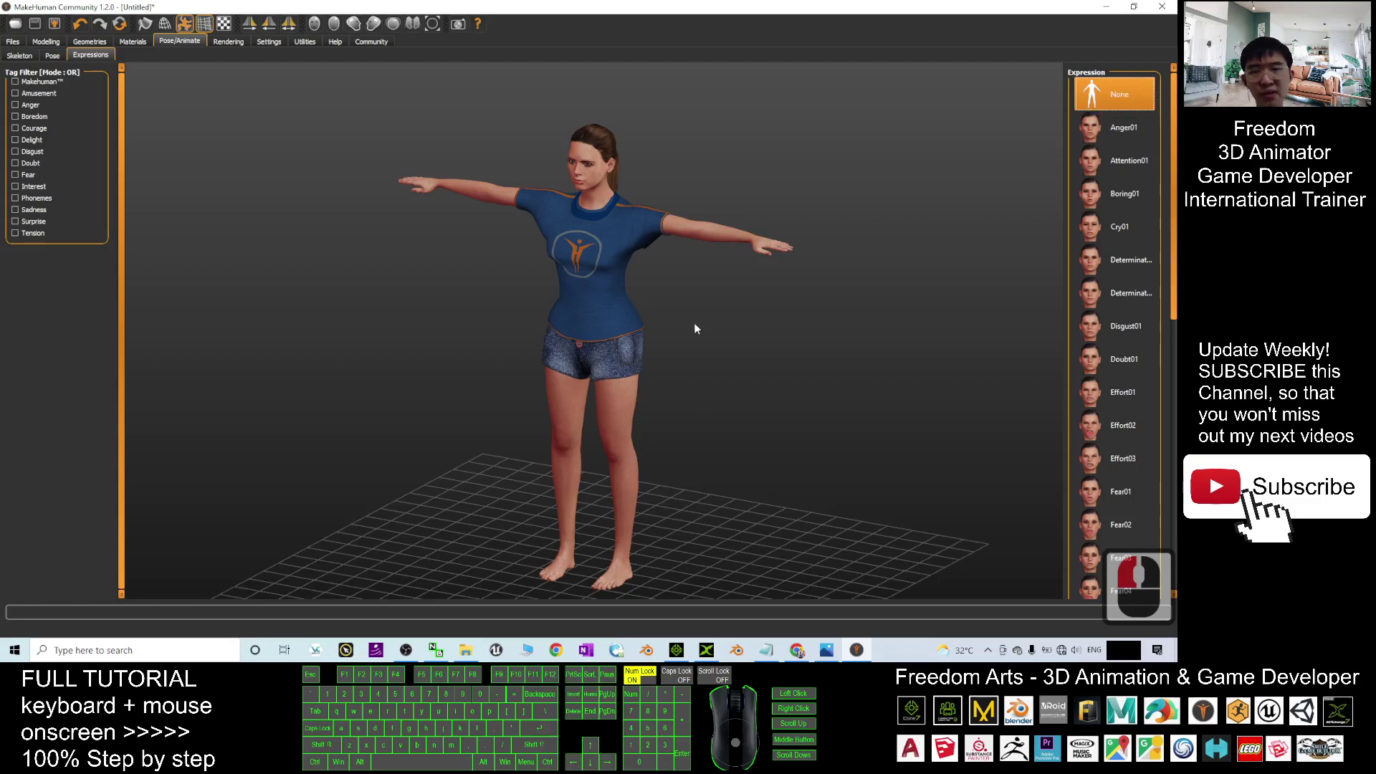
pyautogui.scroll(-7, 691, 349)
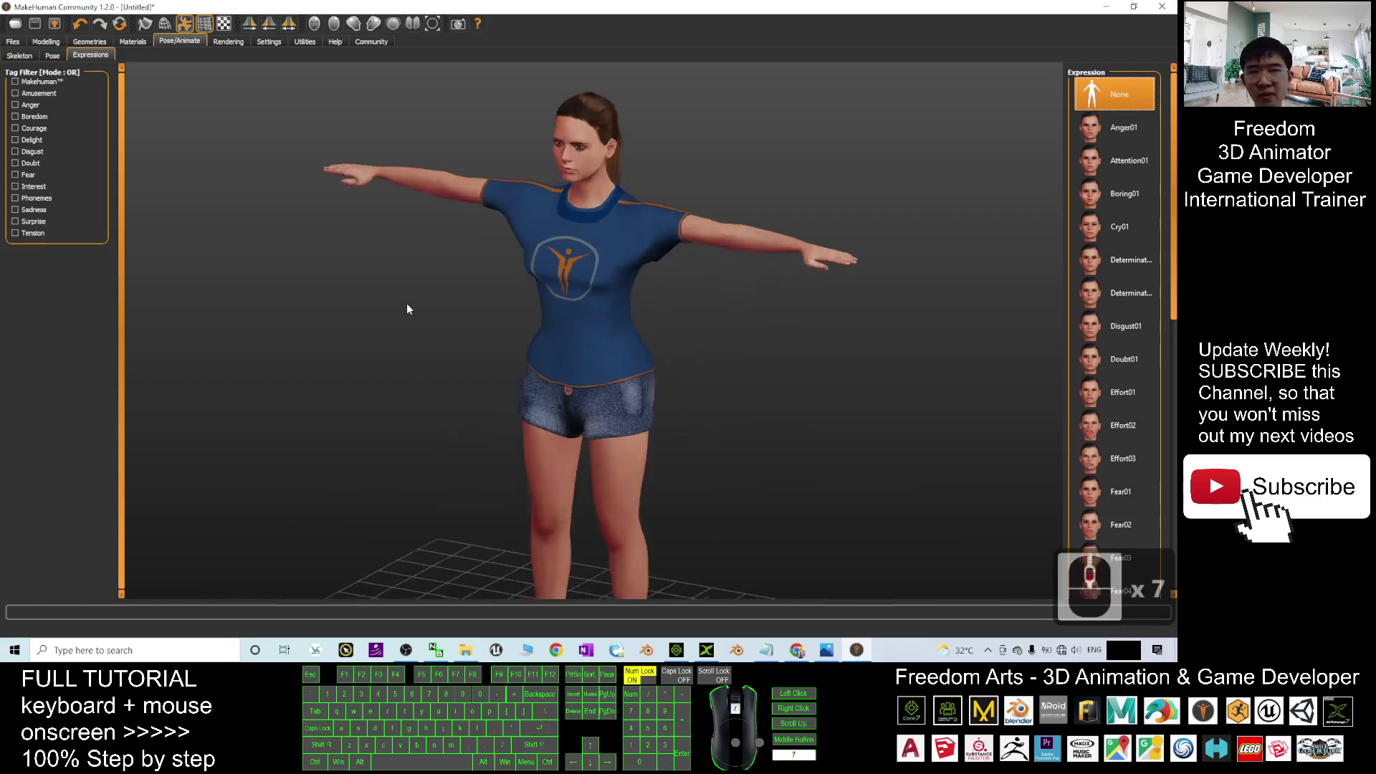
pyautogui.moveTo(407, 306); pyautogui.dragTo(755, 333)
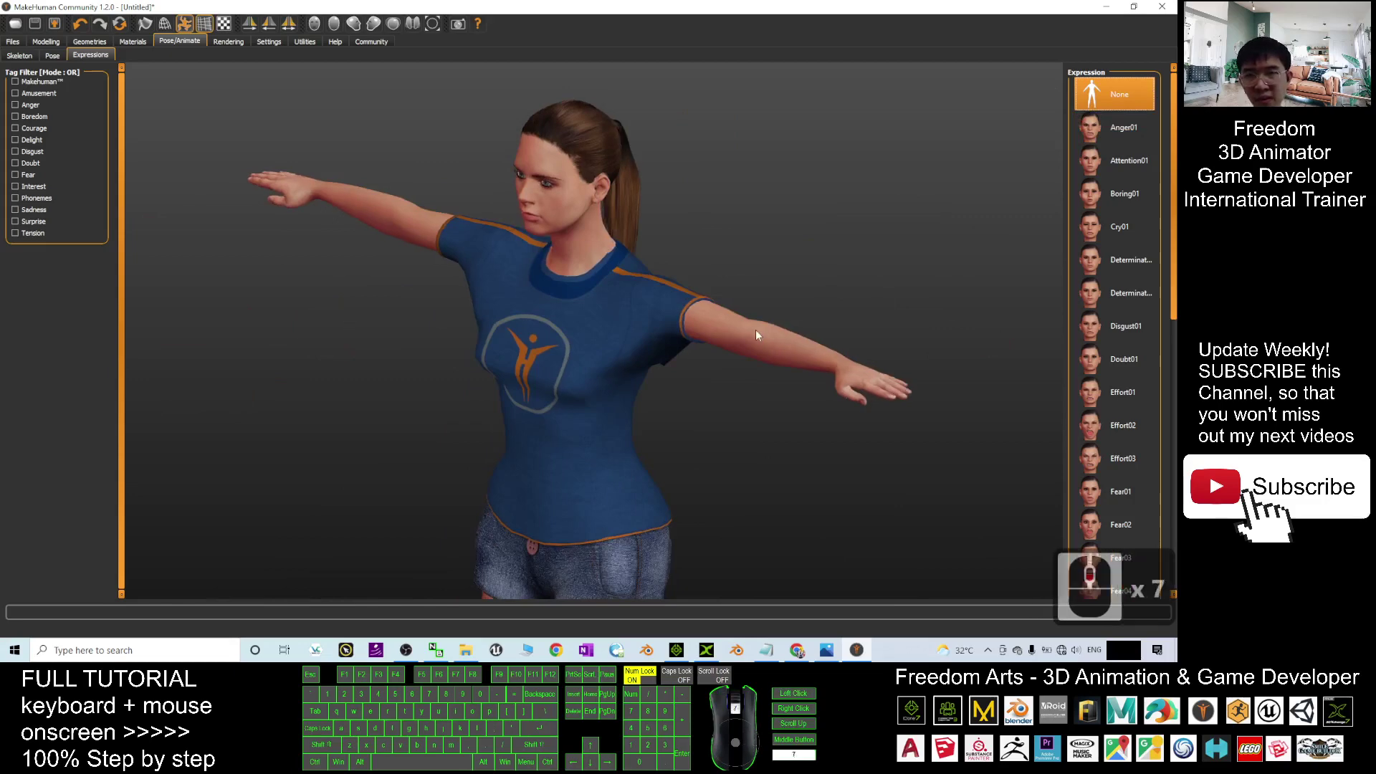
pyautogui.scroll(-20, 755, 330)
pyautogui.moveTo(673, 7); pyautogui.dragTo(613, 91)
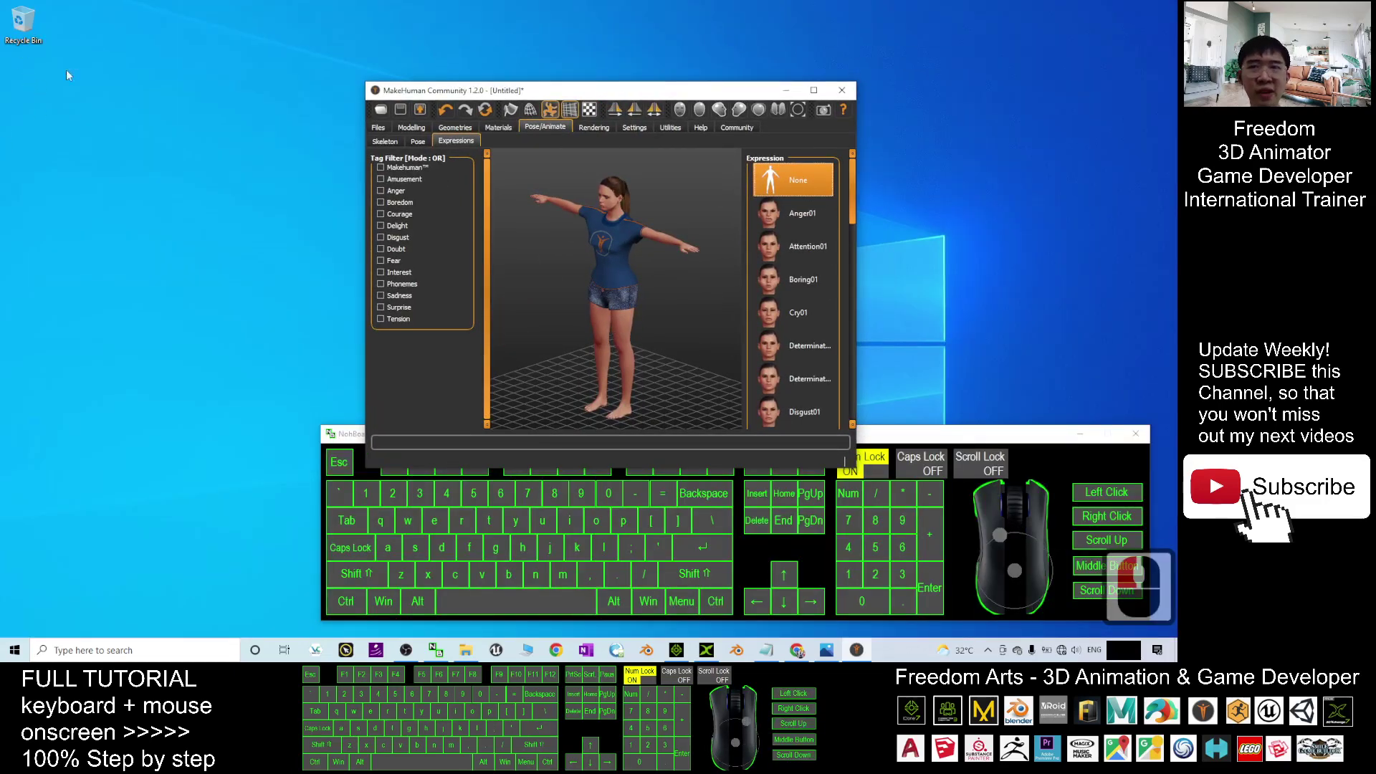
# Bring up the Save As browser and set the save location to the Desktop.
pyautogui.click(380, 128)
pyautogui.click(408, 142)
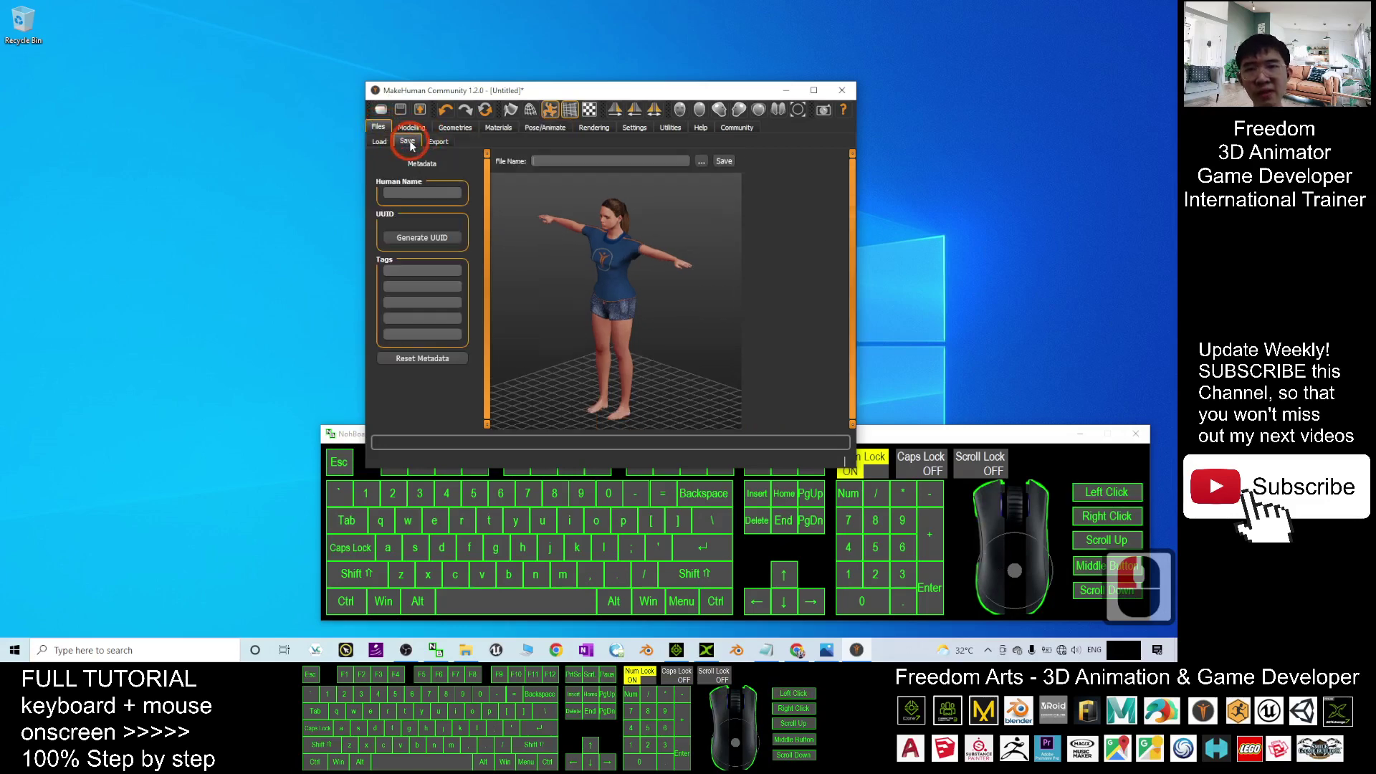
pyautogui.click(723, 162)
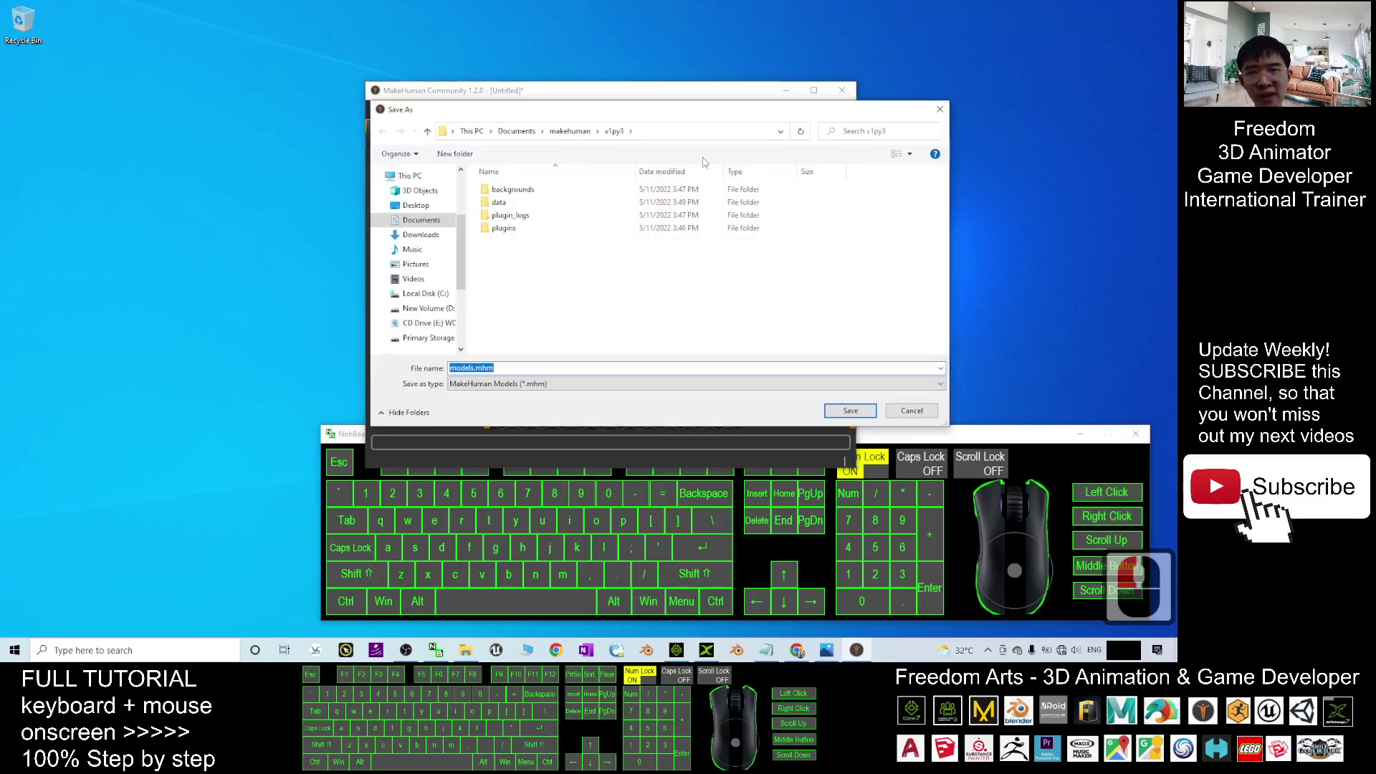
pyautogui.click(416, 205)
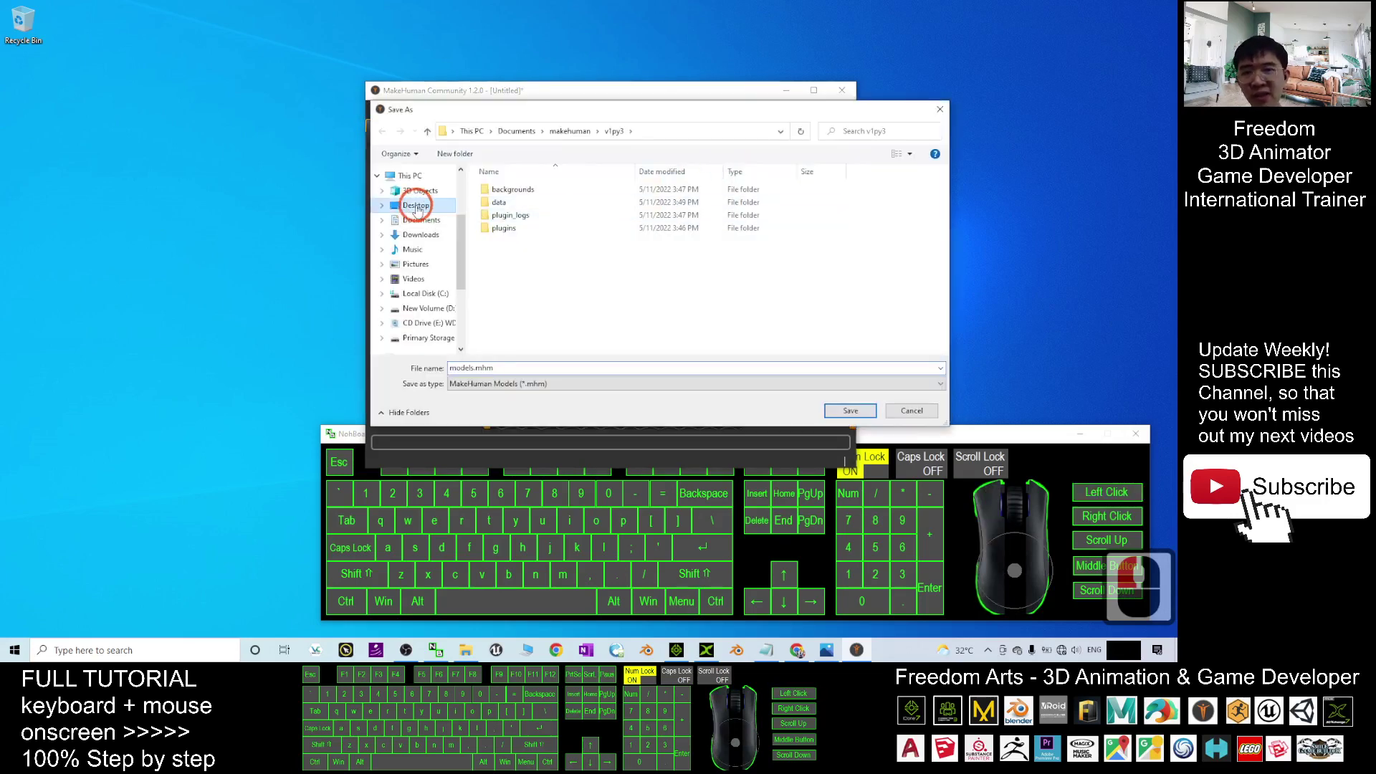
pyautogui.click(557, 309)
# Save the model as 'caucasian female 01.mhm' and confirm it on the Desktop.
pyautogui.doubleClick(500, 367)
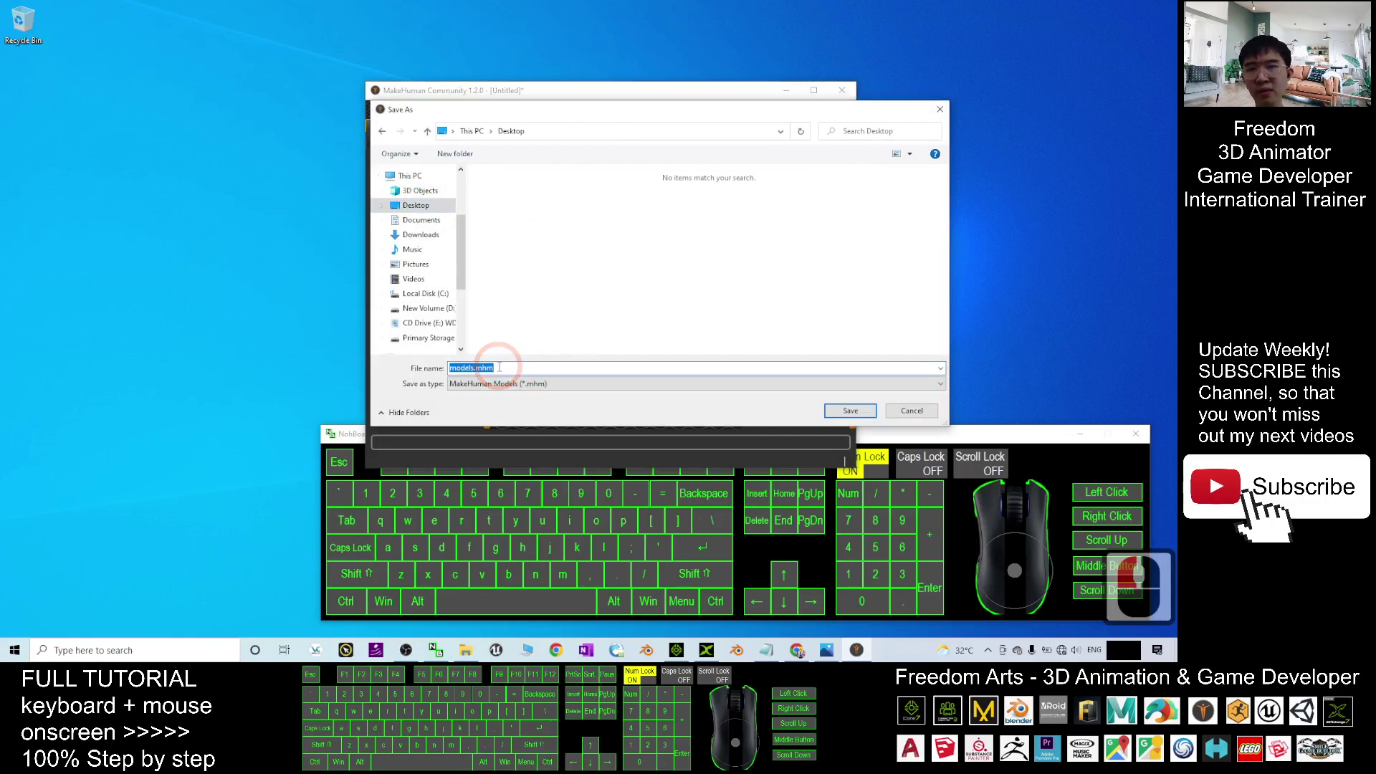
pyautogui.write('caucas')
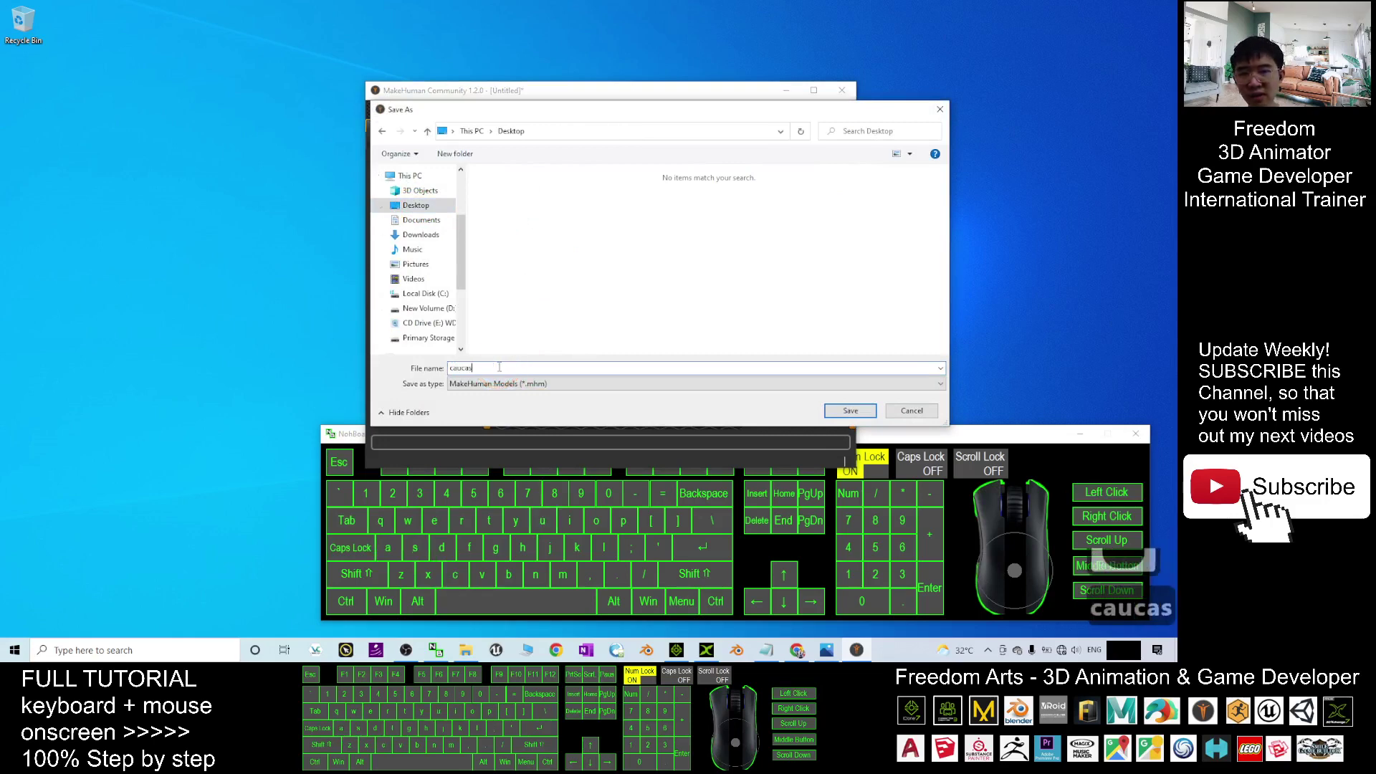
pyautogui.write('ian gi')
pyautogui.press('BackSpace')
pyautogui.write('f')
pyautogui.press('BackSpace')
pyautogui.press('BackSpace')
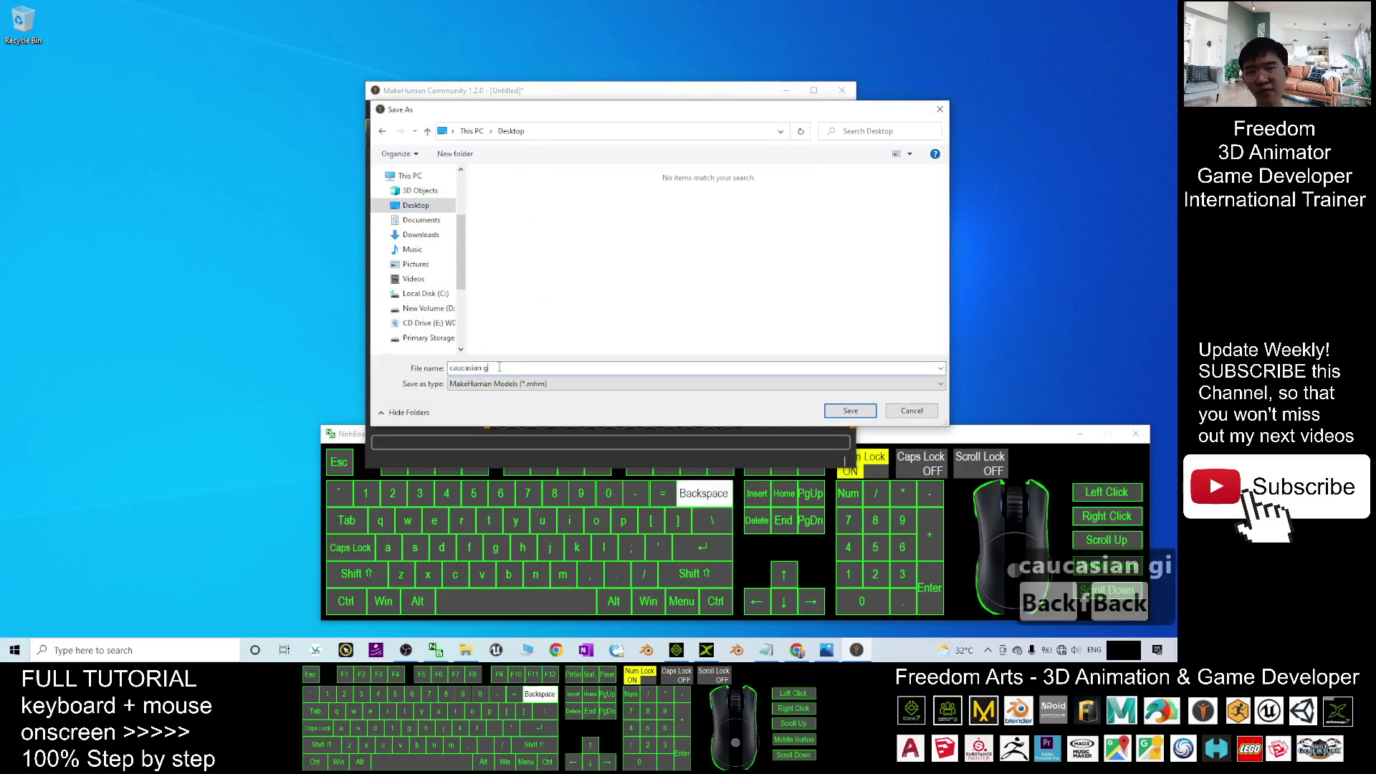
pyautogui.write('female 01')
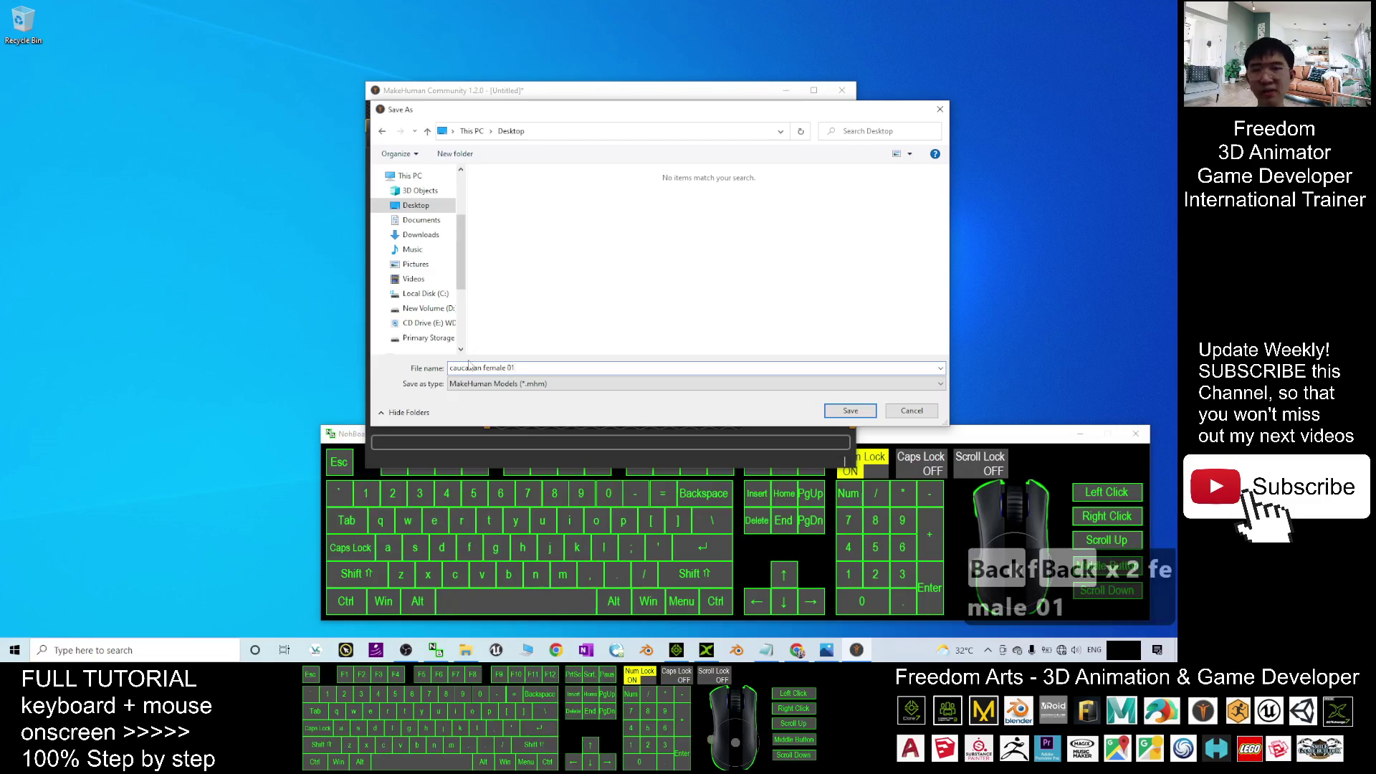
pyautogui.click(846, 411)
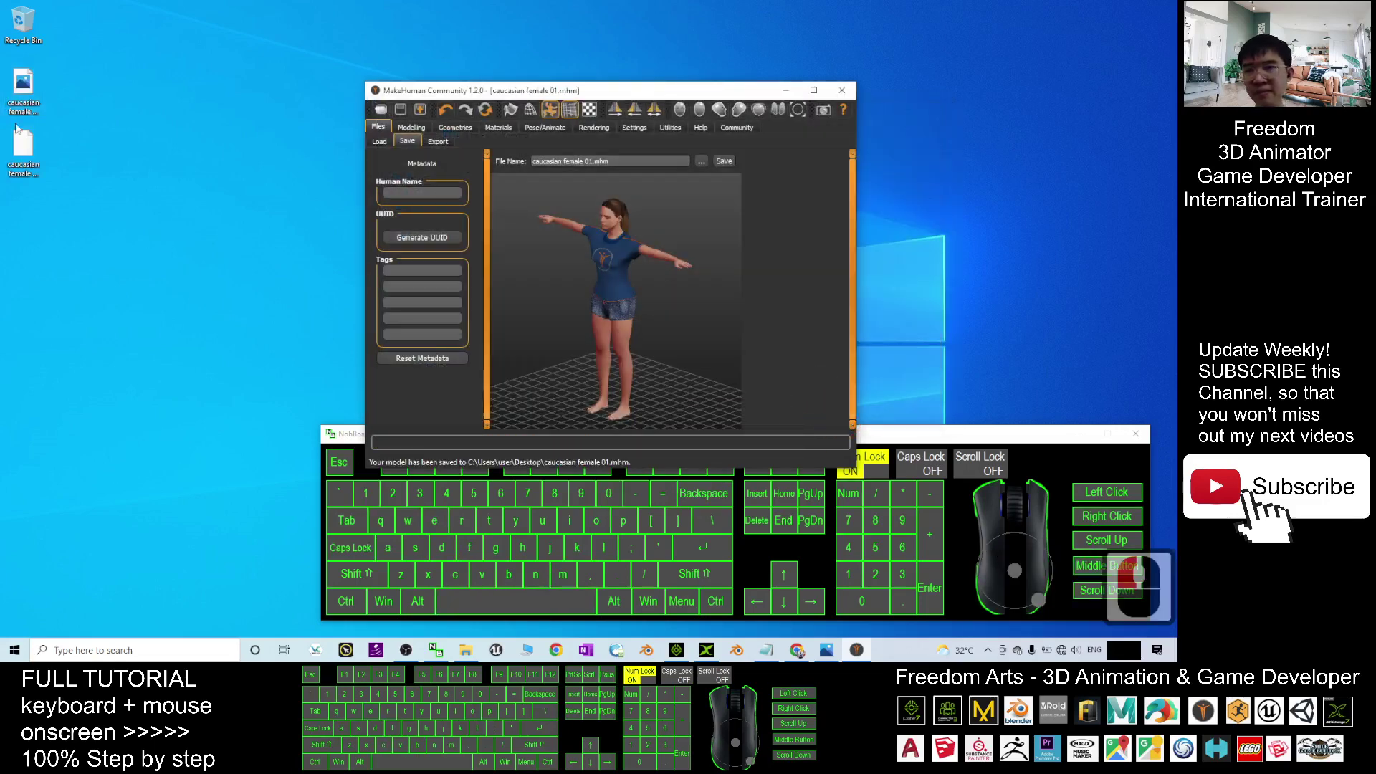
pyautogui.click(23, 150)
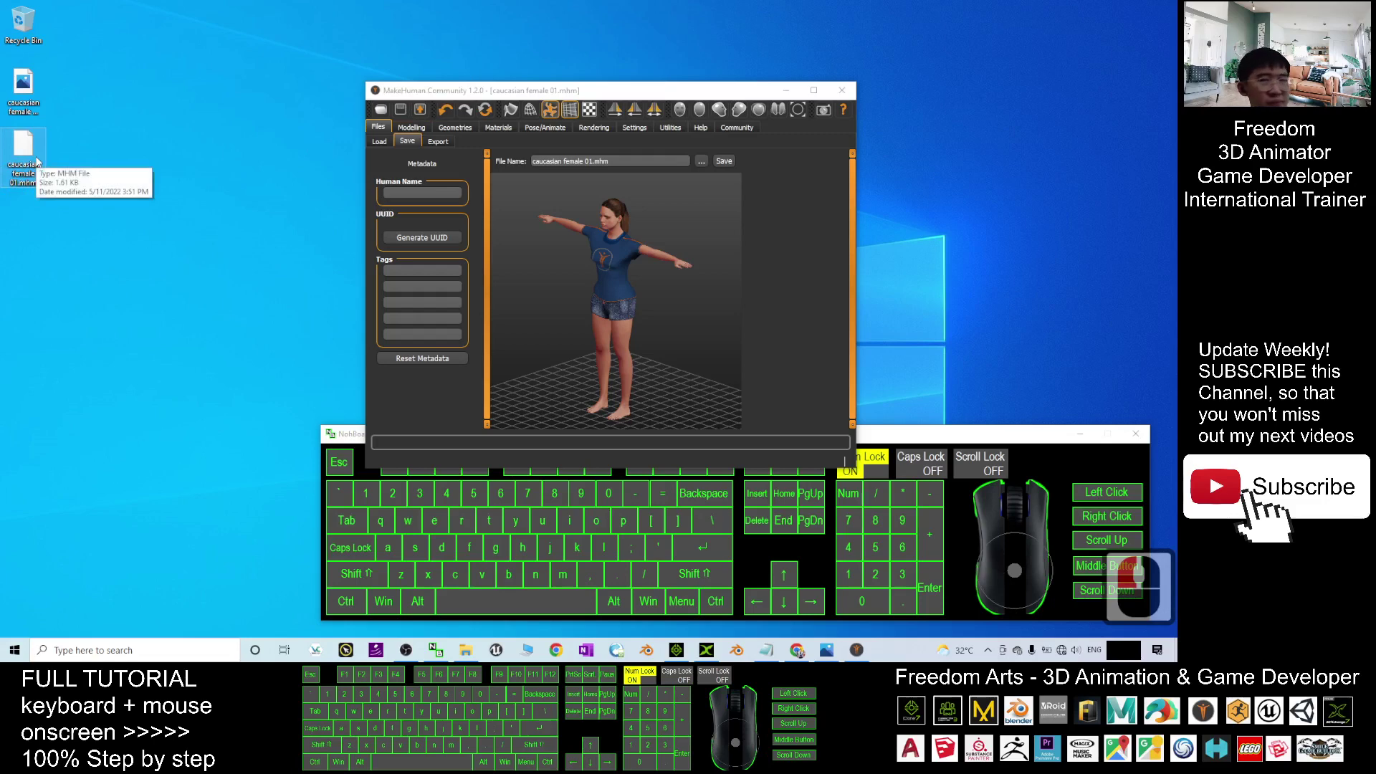
# Choose Filmbox (fbx) as the export format and pick a destination.
pyautogui.click(438, 142)
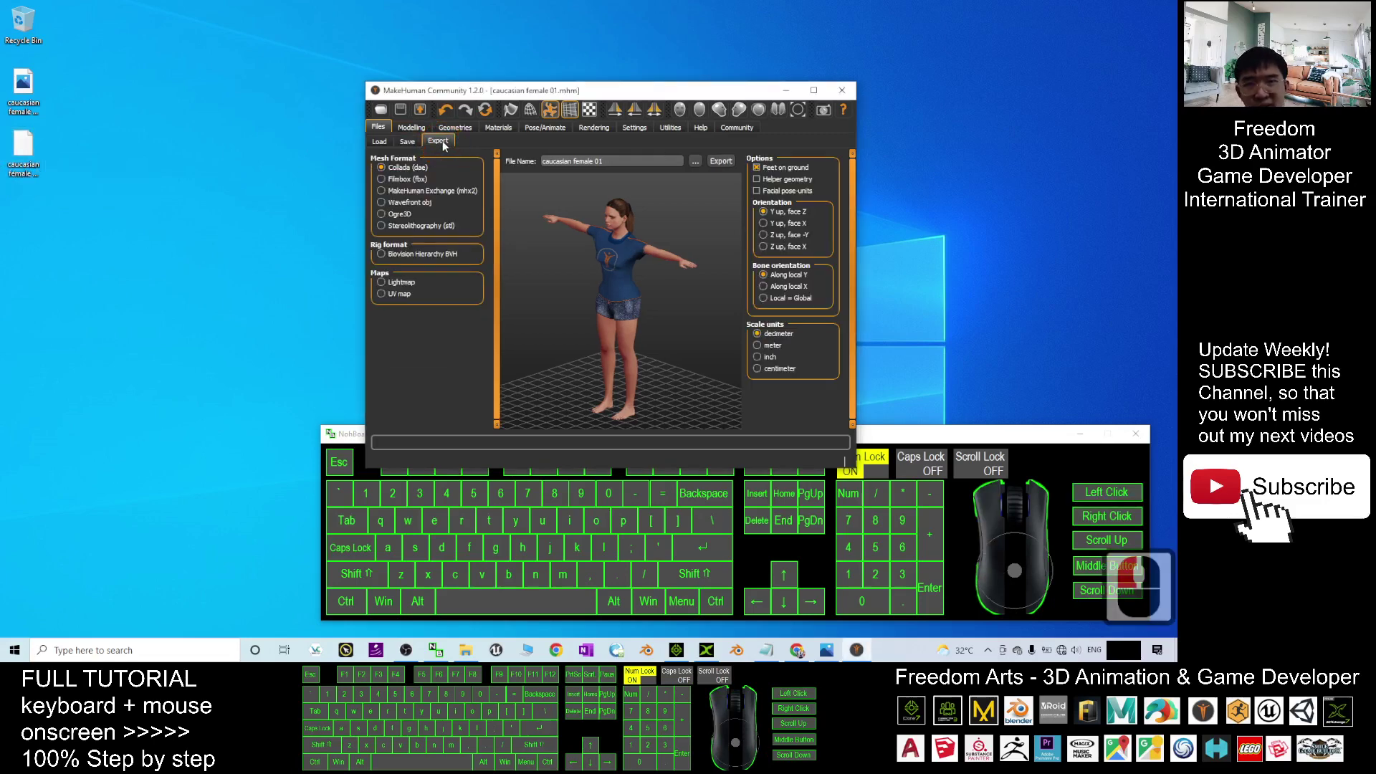
pyautogui.click(443, 142)
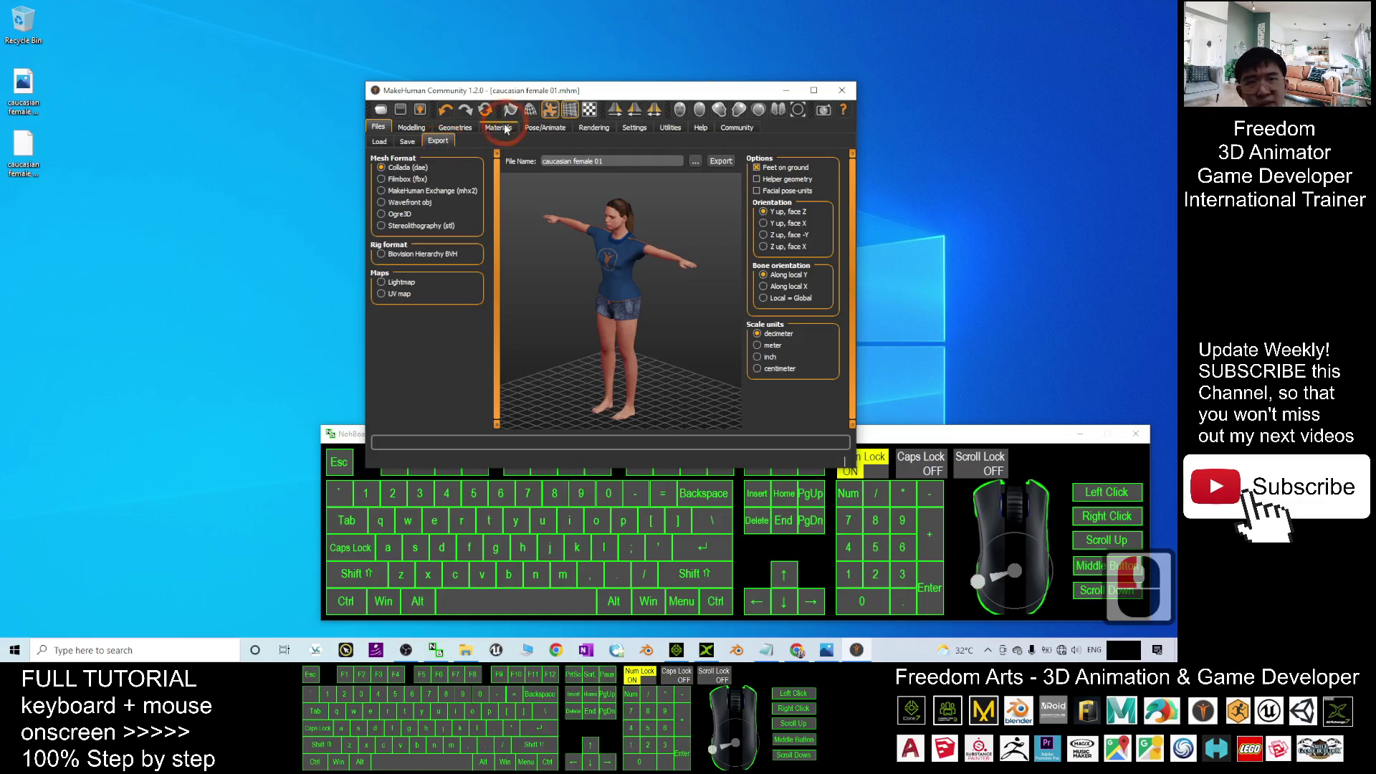
pyautogui.click(382, 180)
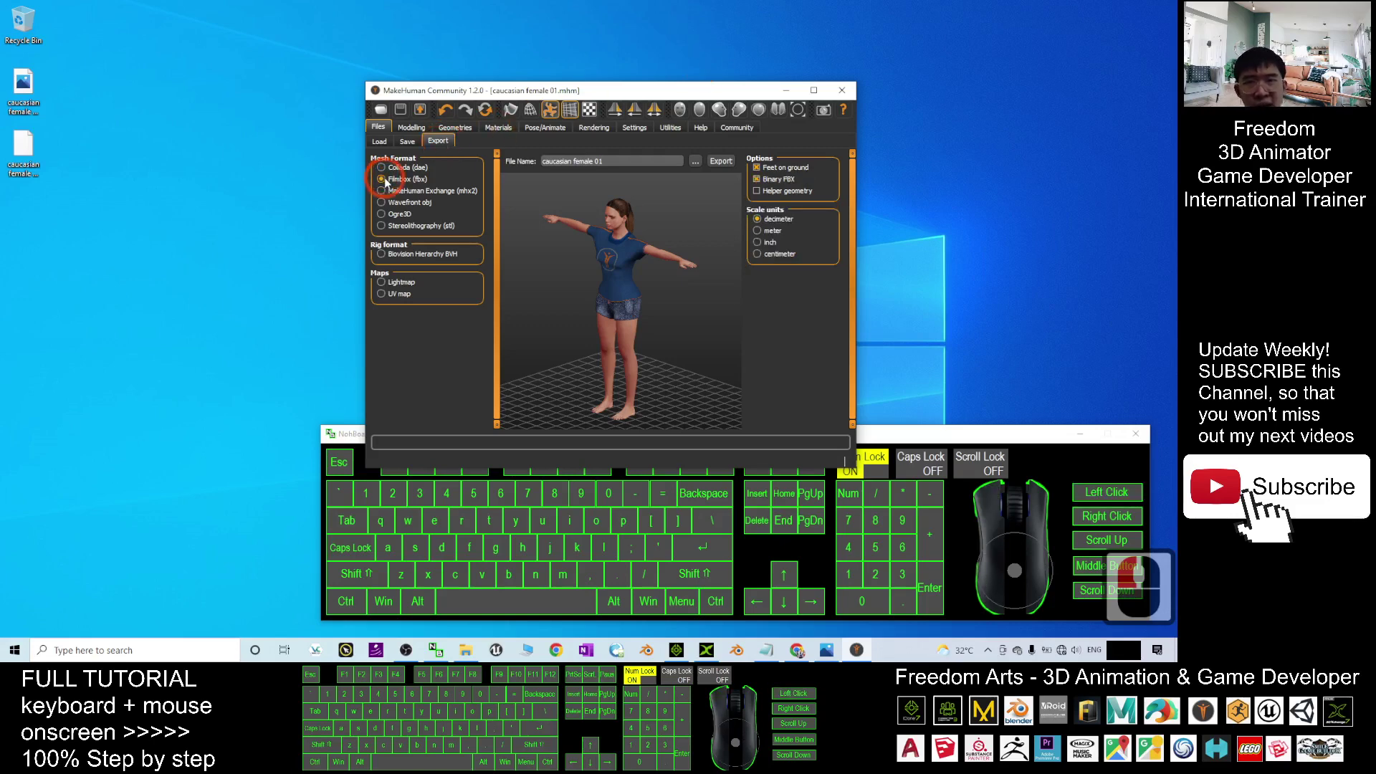
pyautogui.click(695, 162)
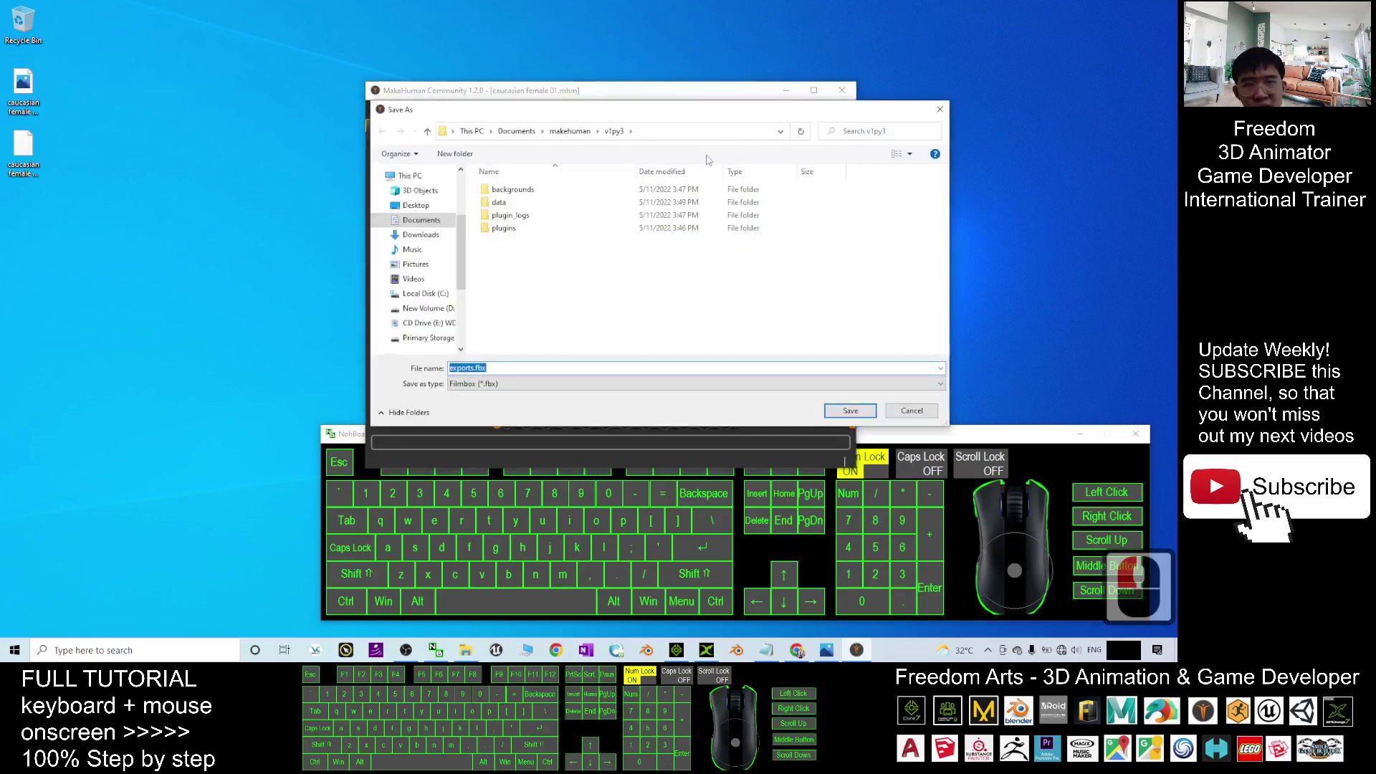
# Export to the Desktop as 'caucasian female 01.fbx' and confirm the file appears there.
pyautogui.click(410, 205)
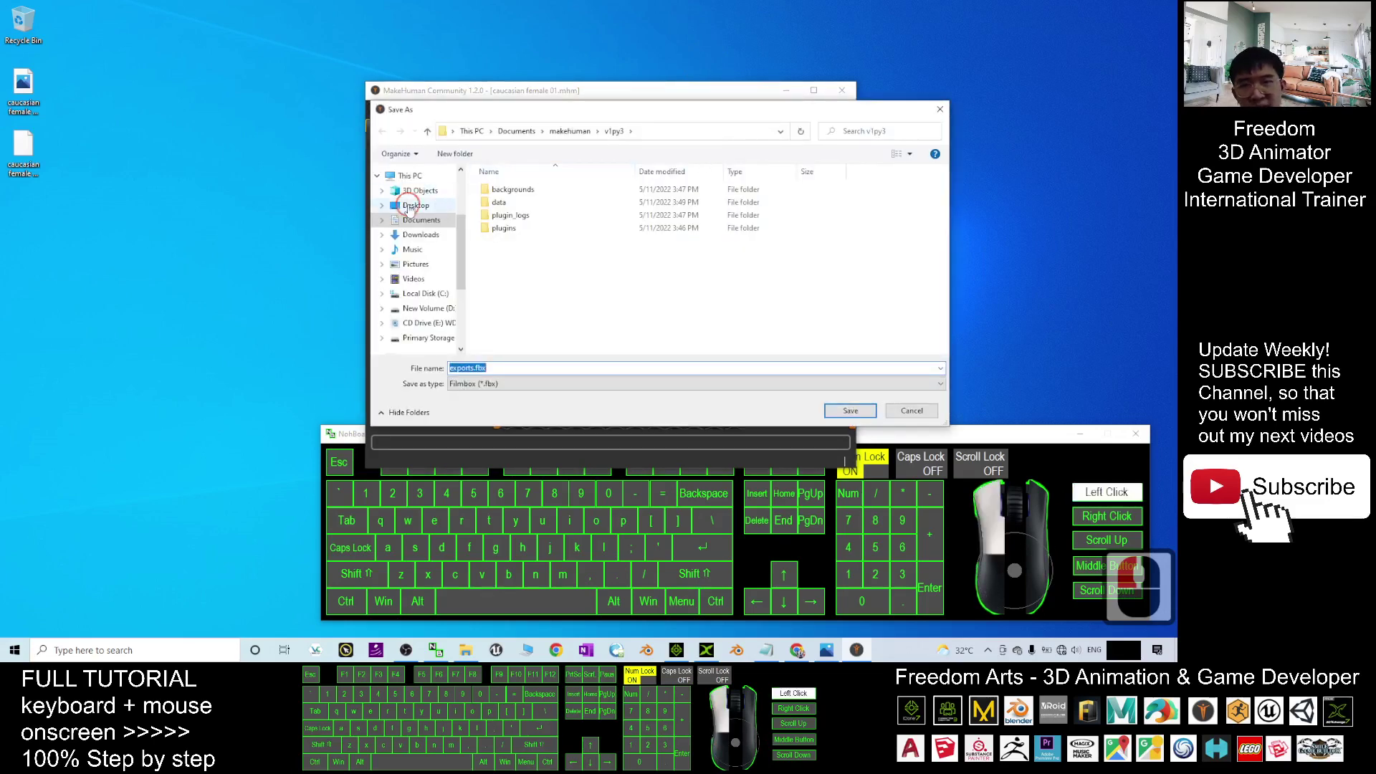
pyautogui.doubleClick(504, 368)
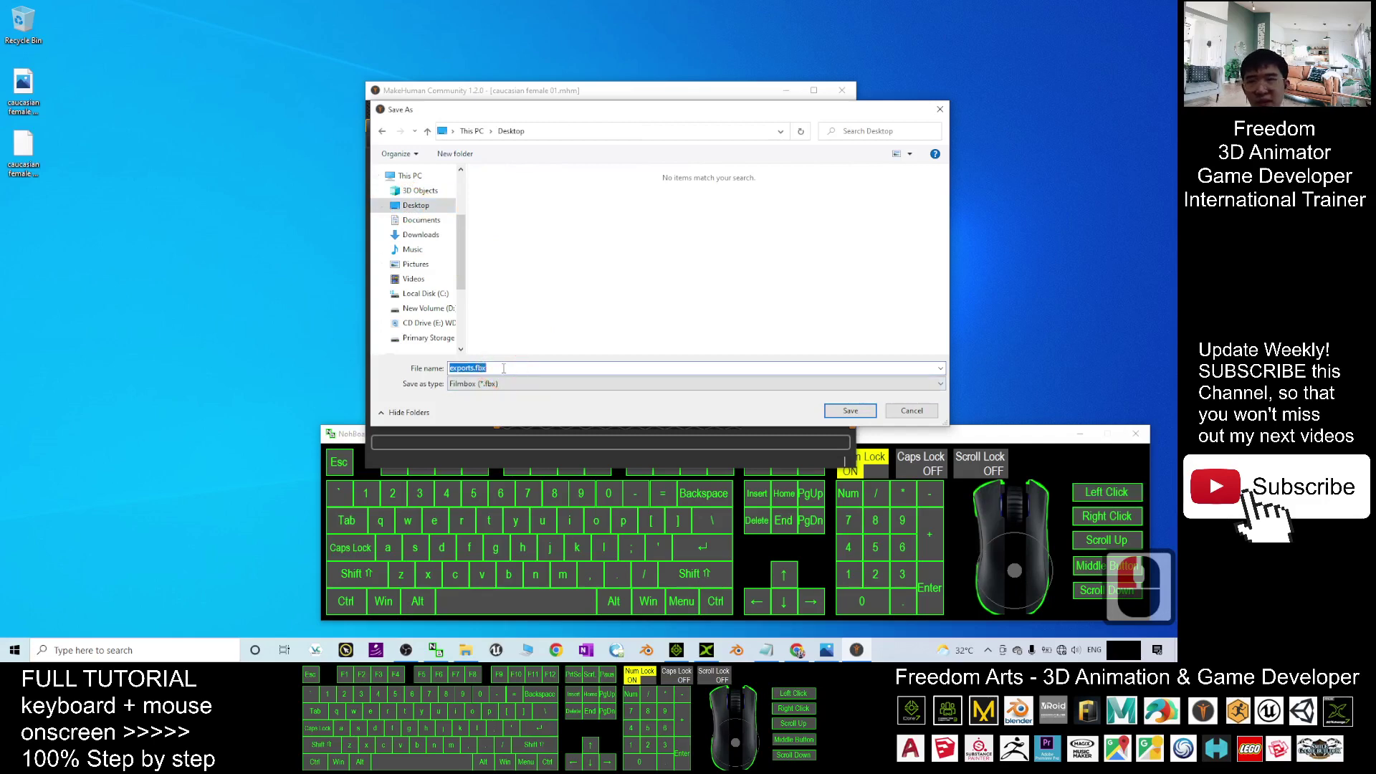
pyautogui.write('cau')
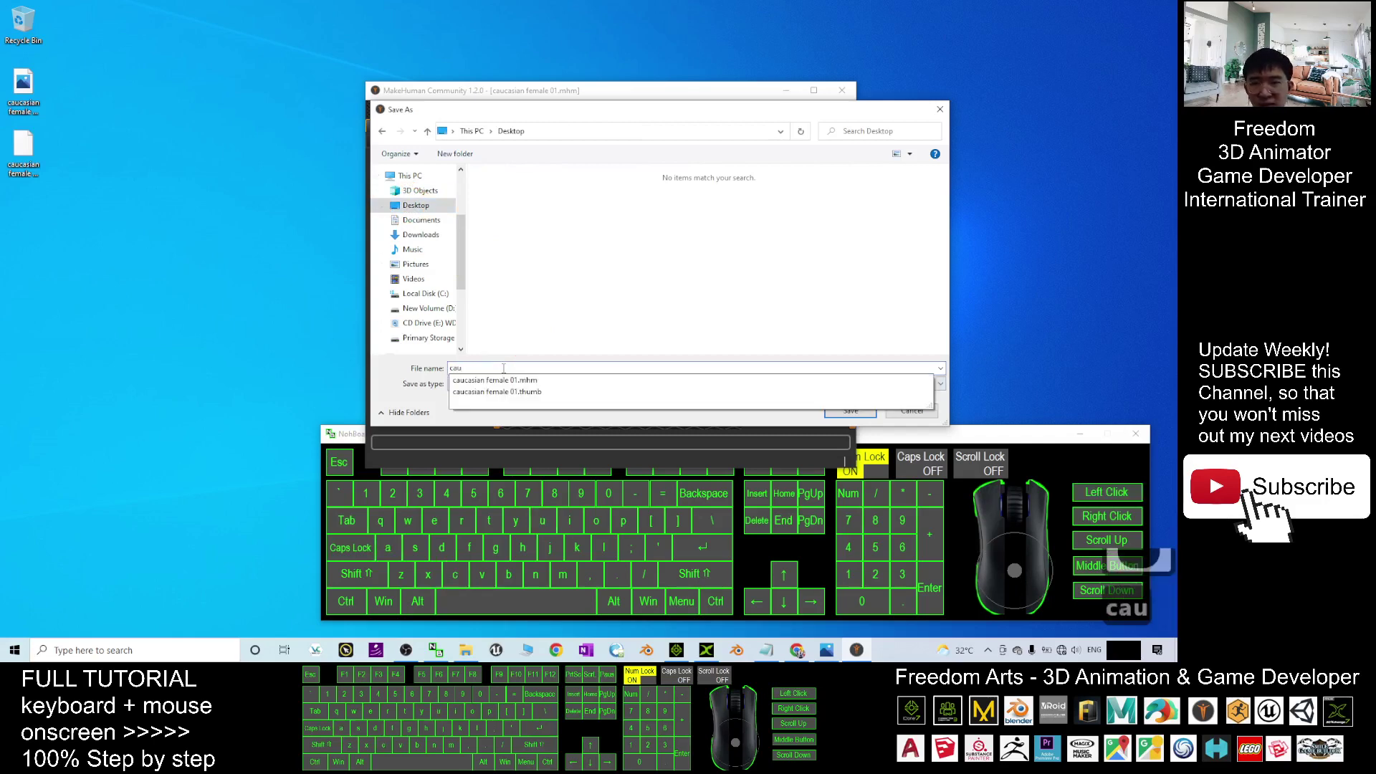
pyautogui.write('casian female')
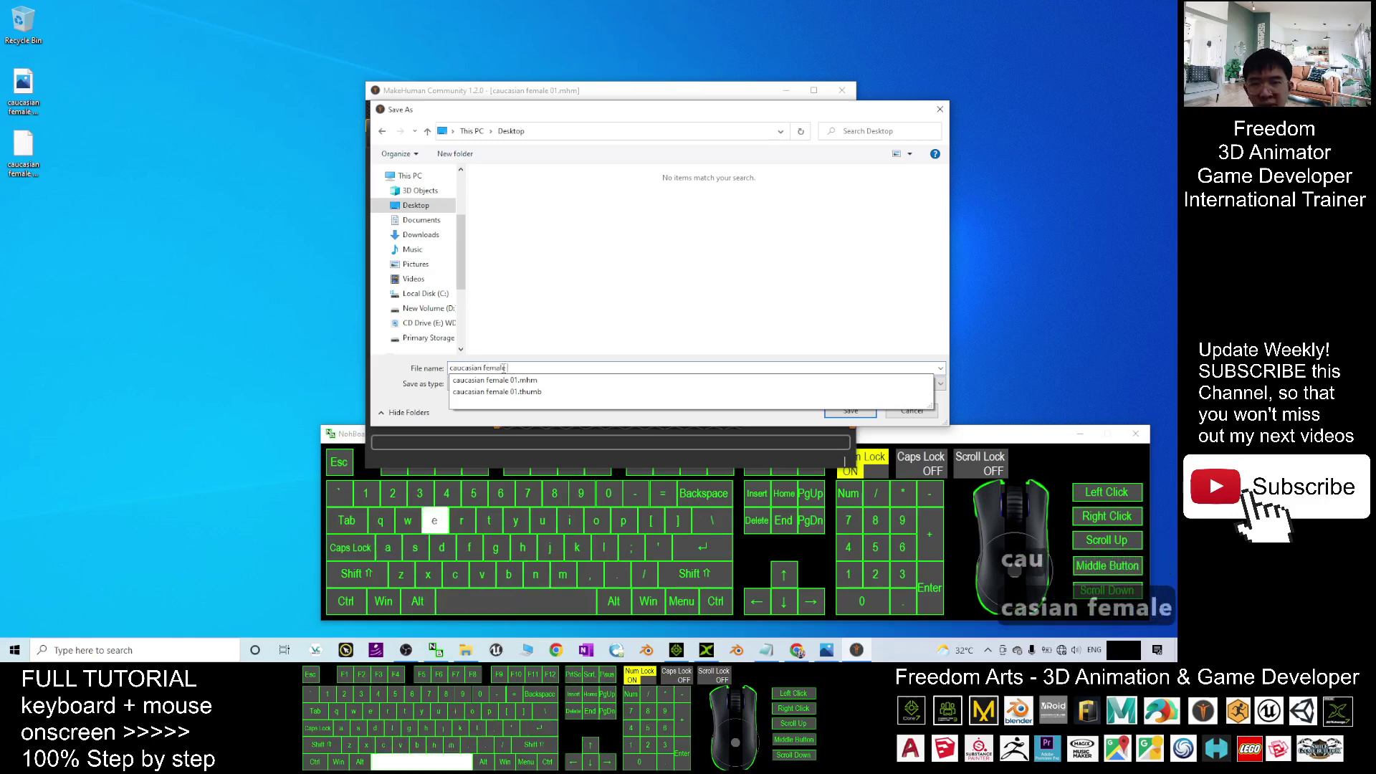
pyautogui.write(' 01')
pyautogui.click(569, 322)
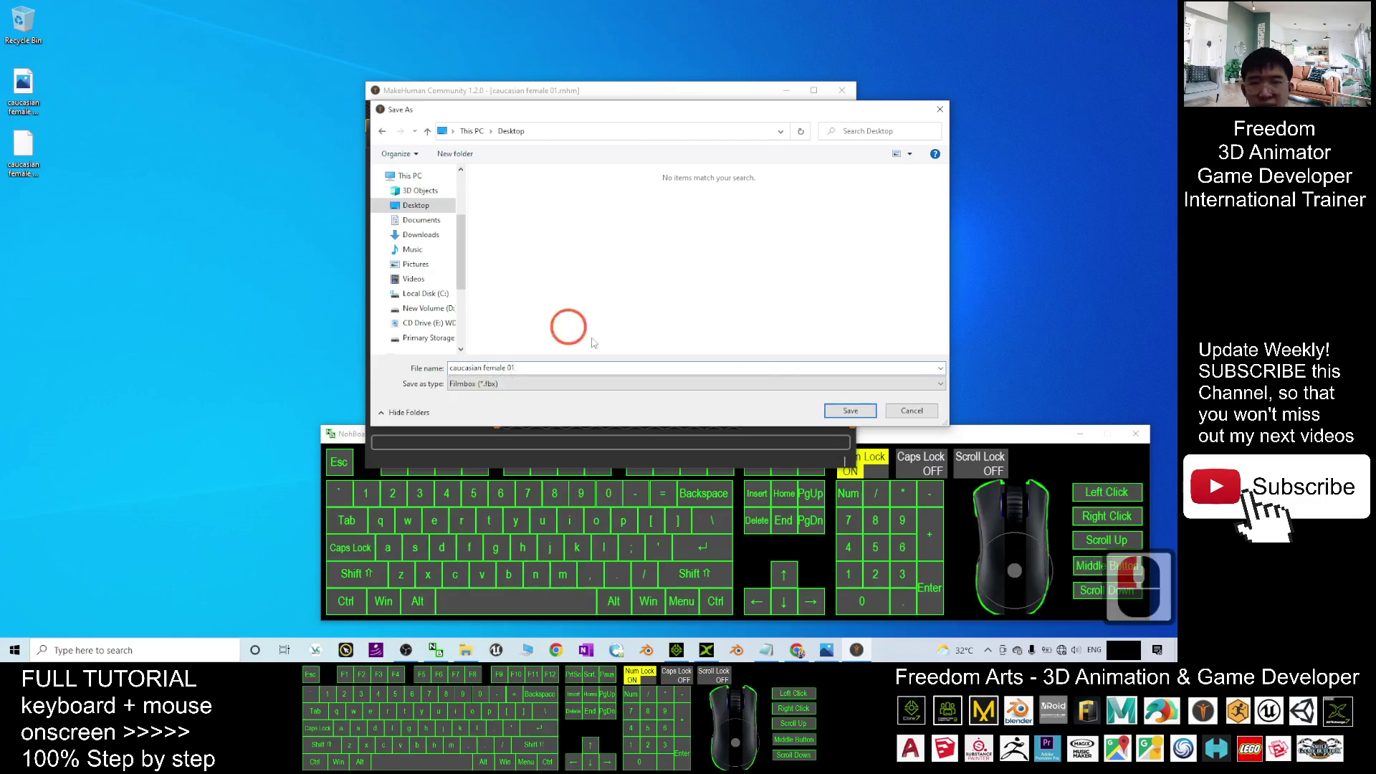
pyautogui.click(833, 410)
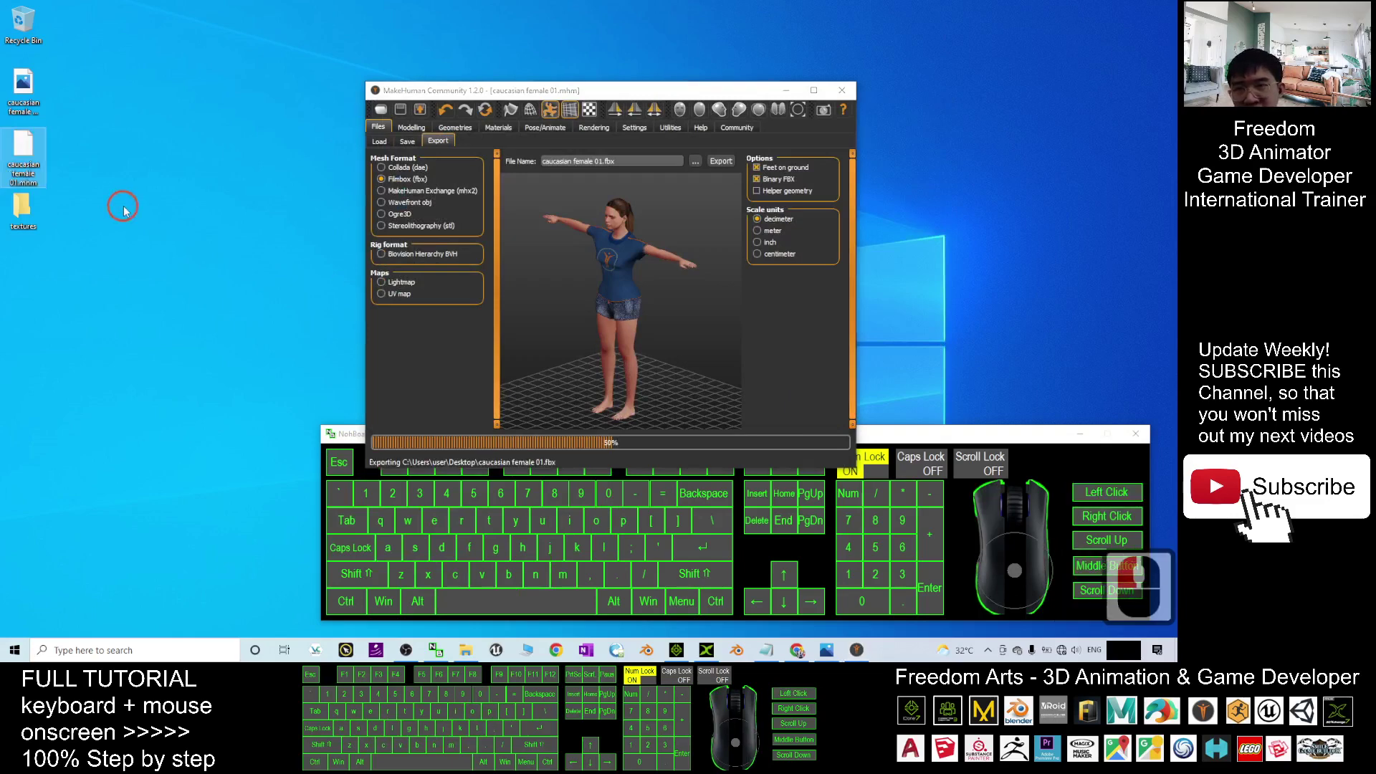
pyautogui.click(212, 218)
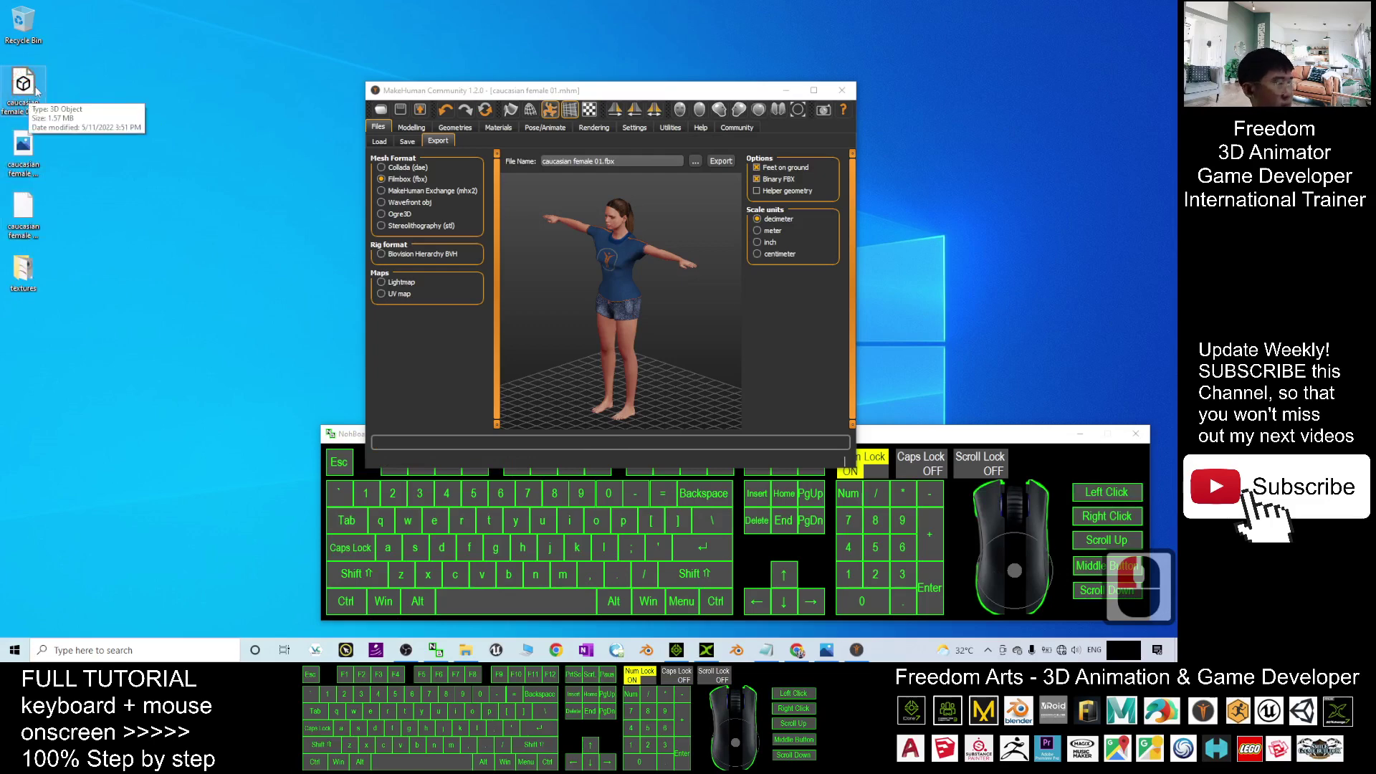
pyautogui.click(35, 72)
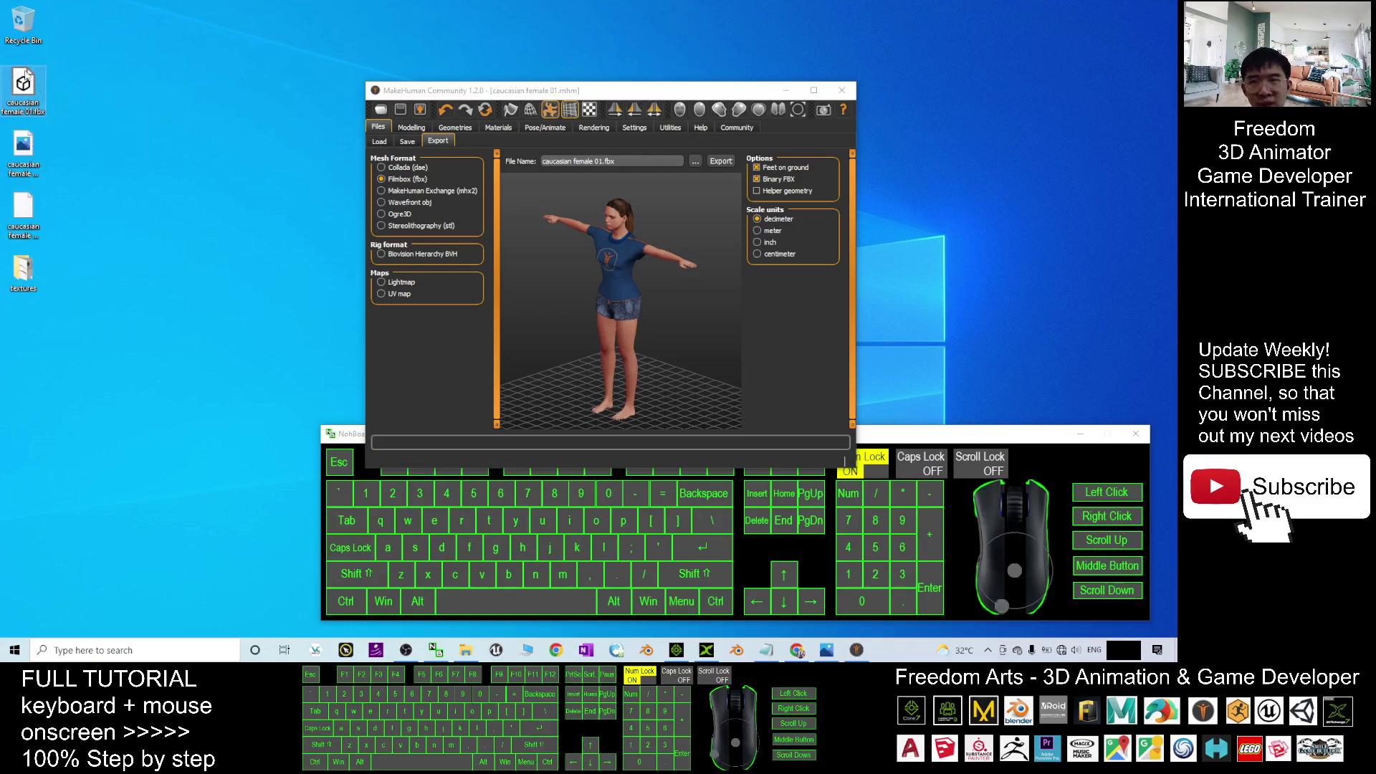
# Close MakeHuman, view and minimize the cover image in Photos, and bring up 3DXchange 7.
pyautogui.click(842, 91)
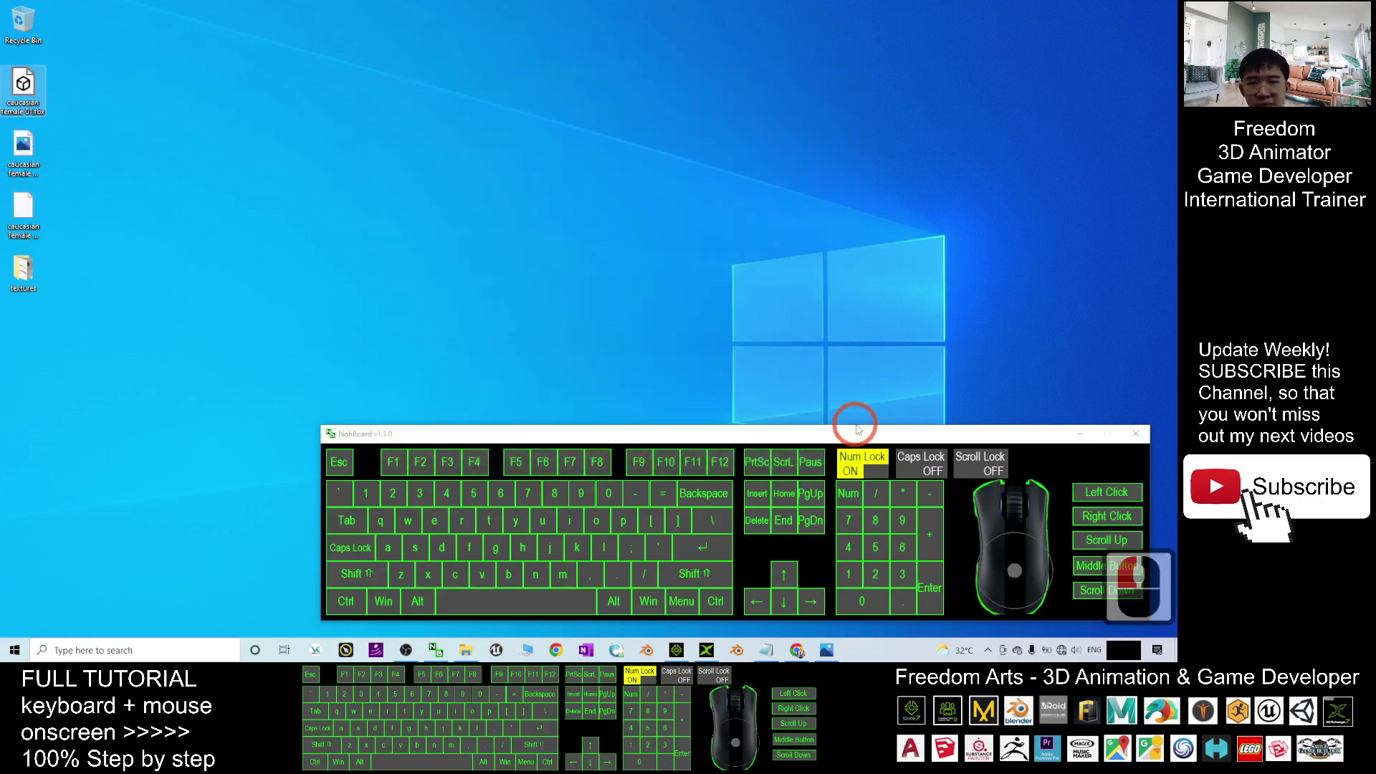
pyautogui.moveTo(858, 429); pyautogui.dragTo(848, 427)
pyautogui.click(710, 267)
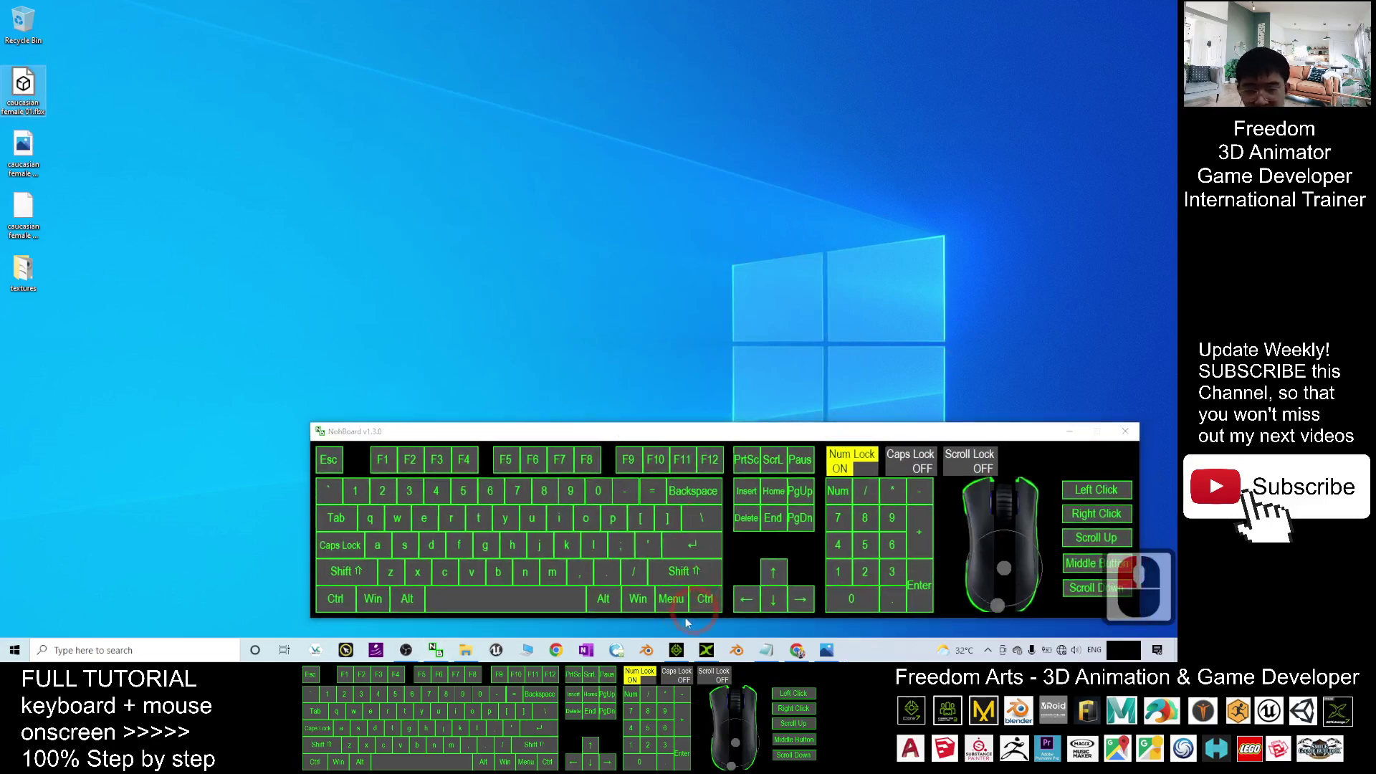
pyautogui.click(826, 655)
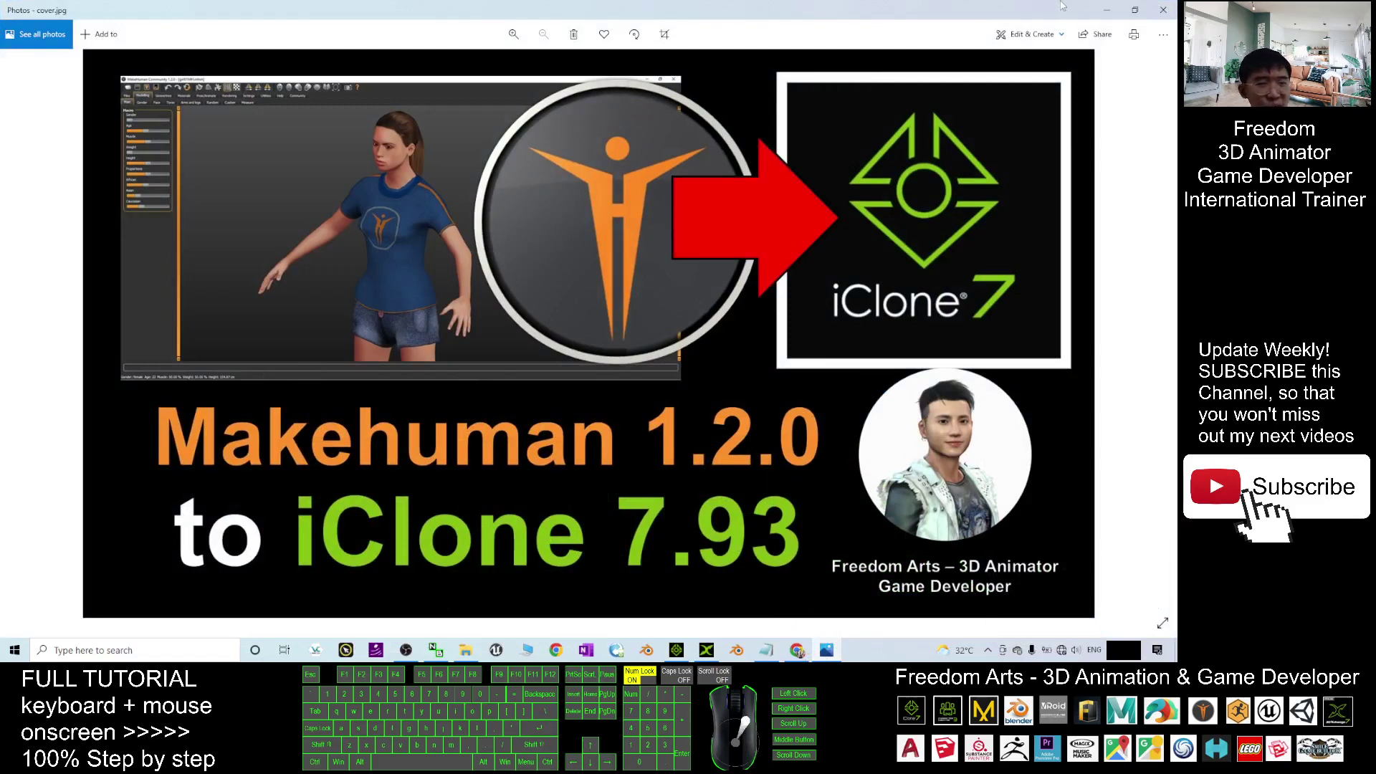
pyautogui.click(1104, 11)
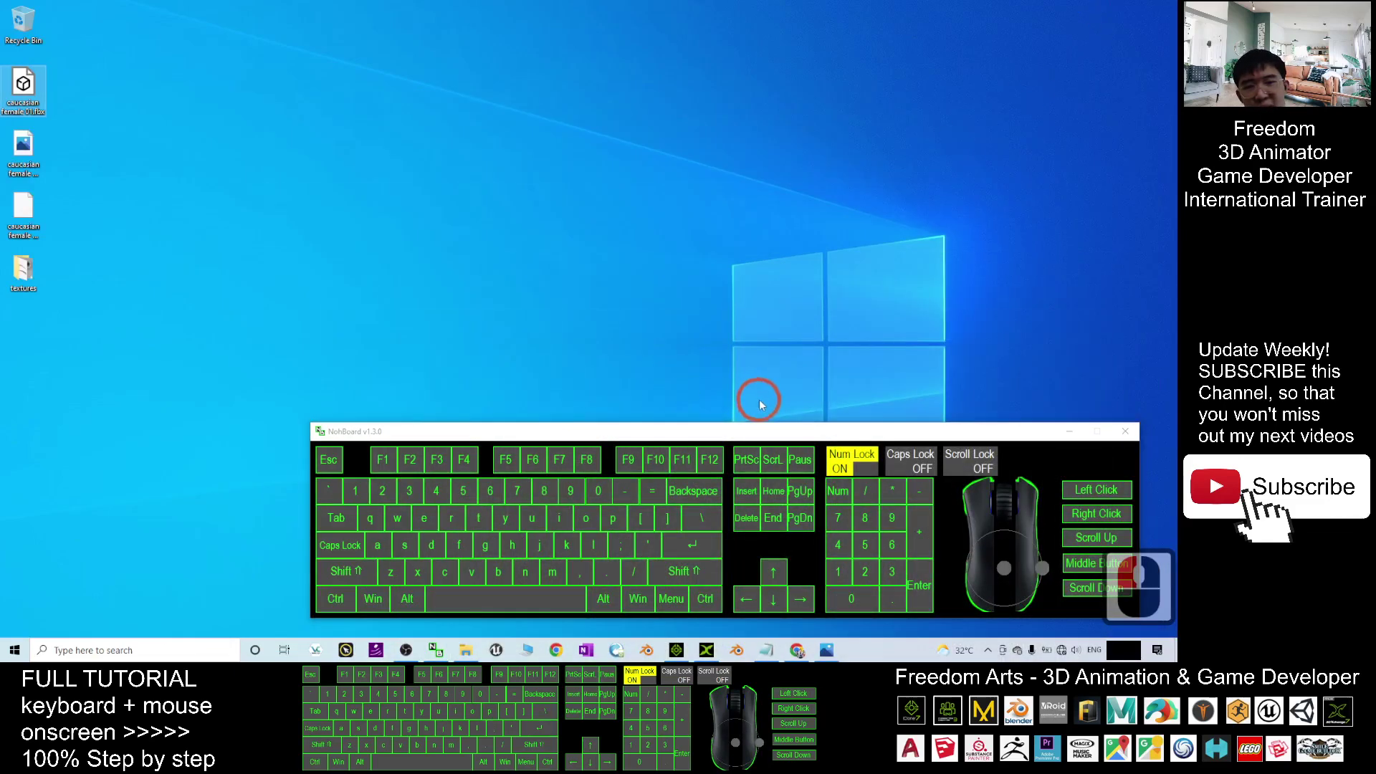
pyautogui.click(708, 651)
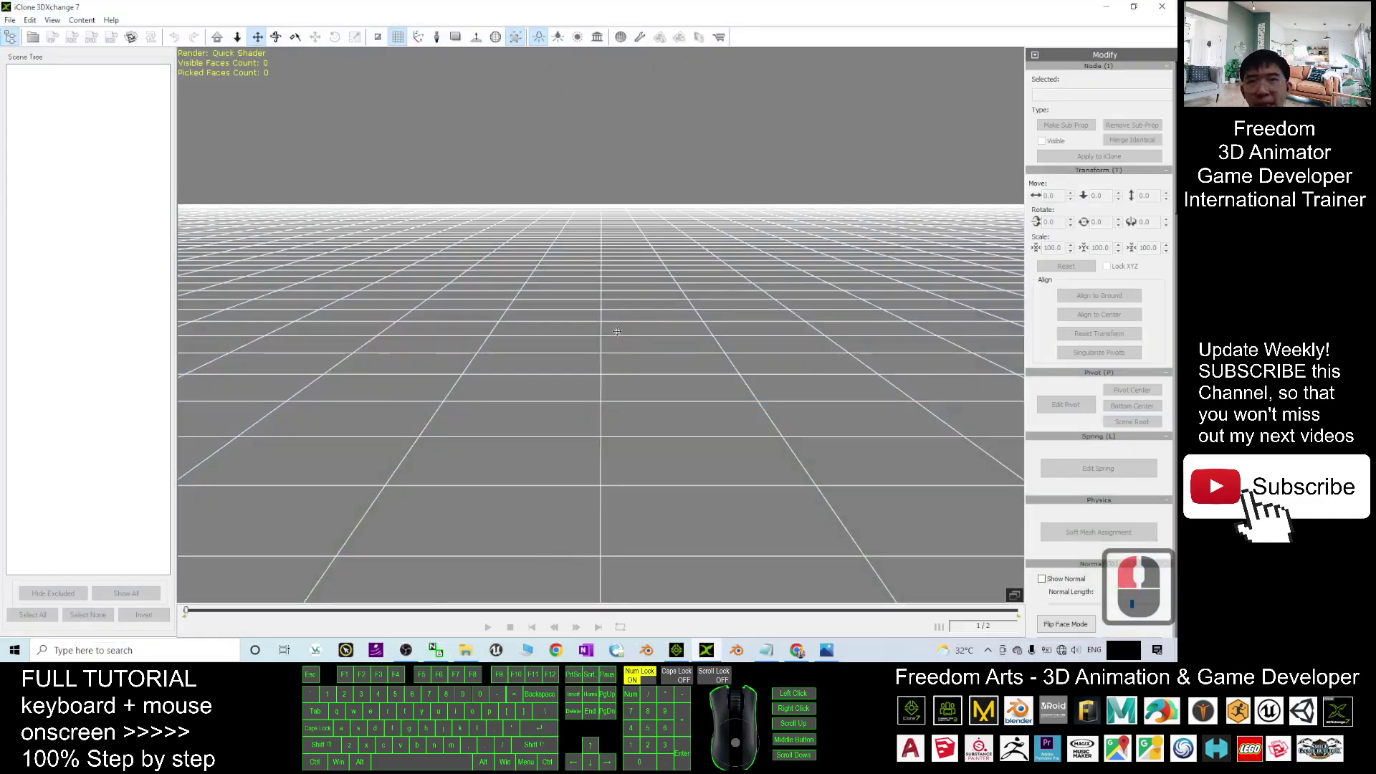
# Drag caucasian female 01.fbx into the 3DXchange viewport, confirm the import, and maximize the window.
pyautogui.doubleClick(651, 7)
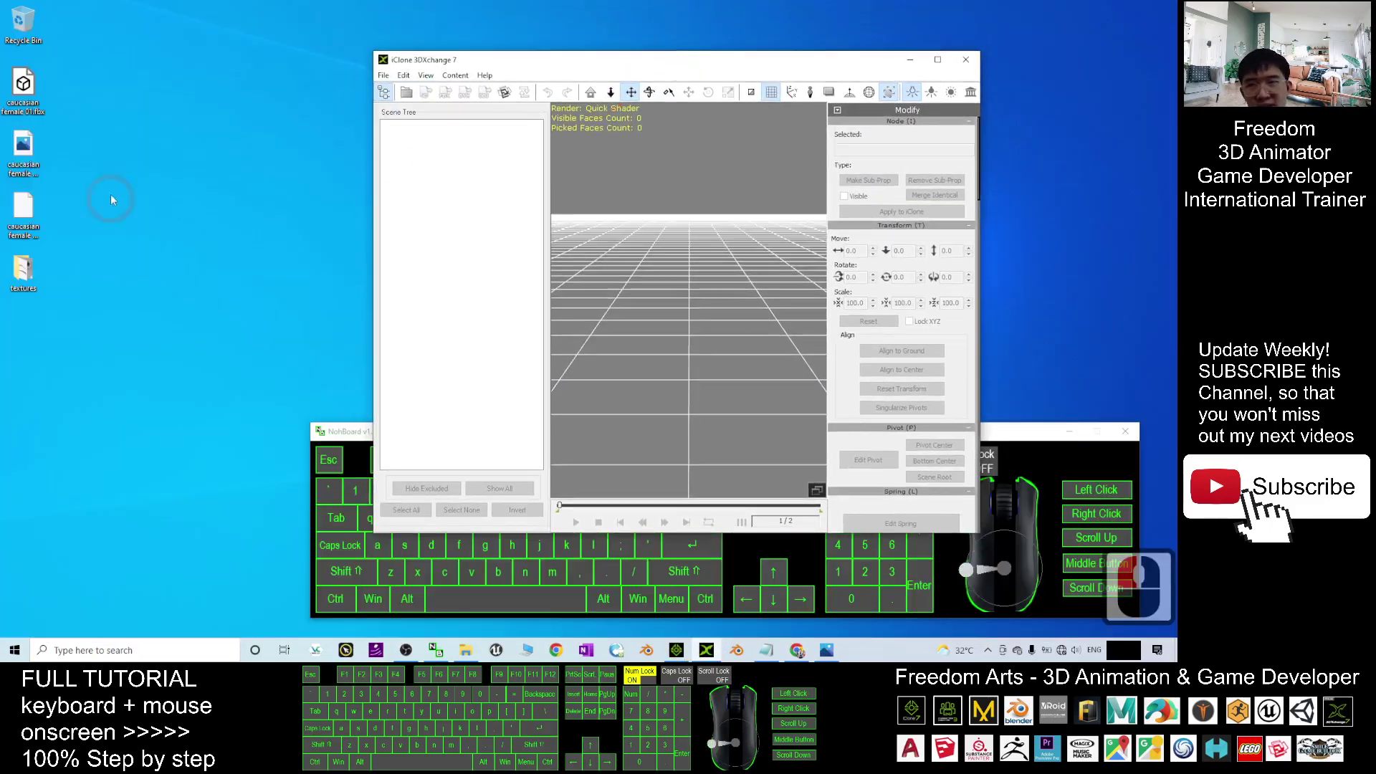
pyautogui.click(51, 102)
pyautogui.moveTo(50, 102); pyautogui.dragTo(703, 353)
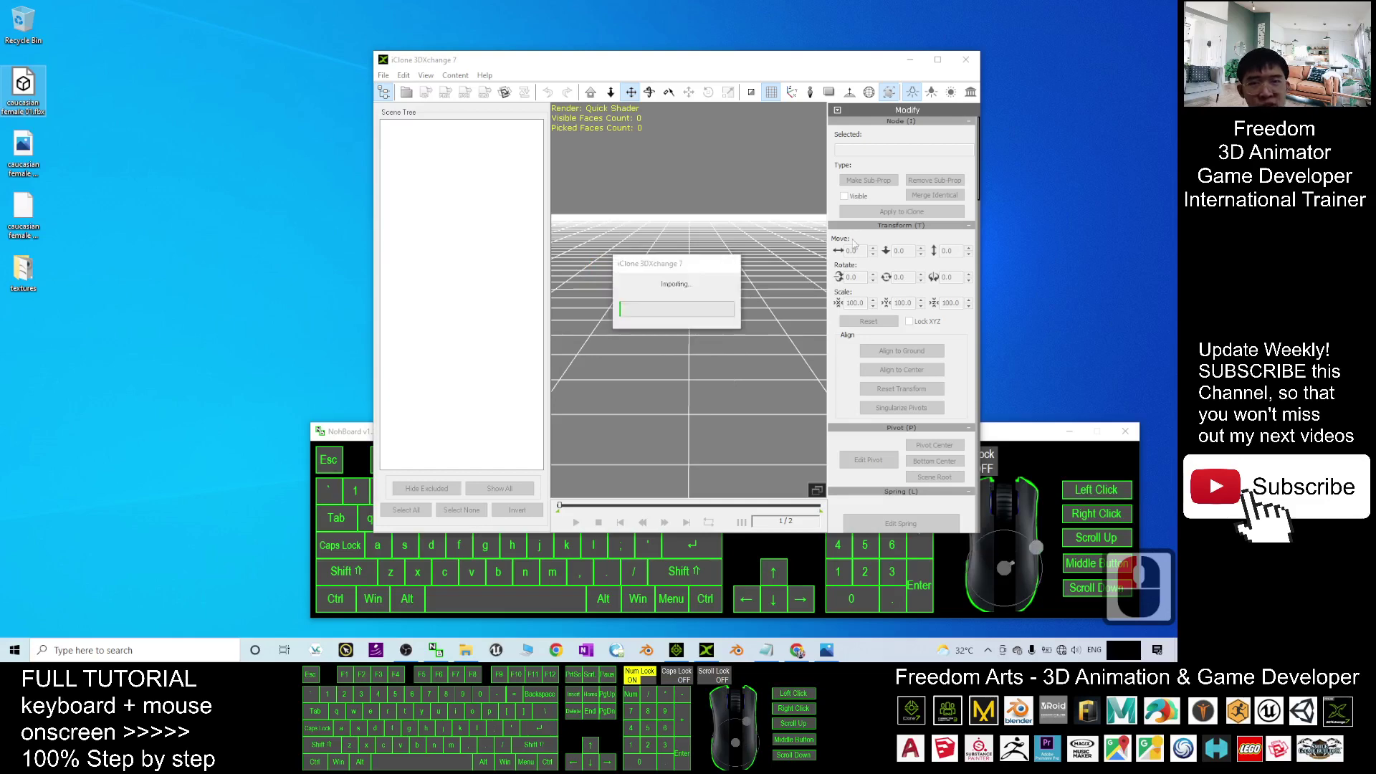
pyautogui.click(652, 372)
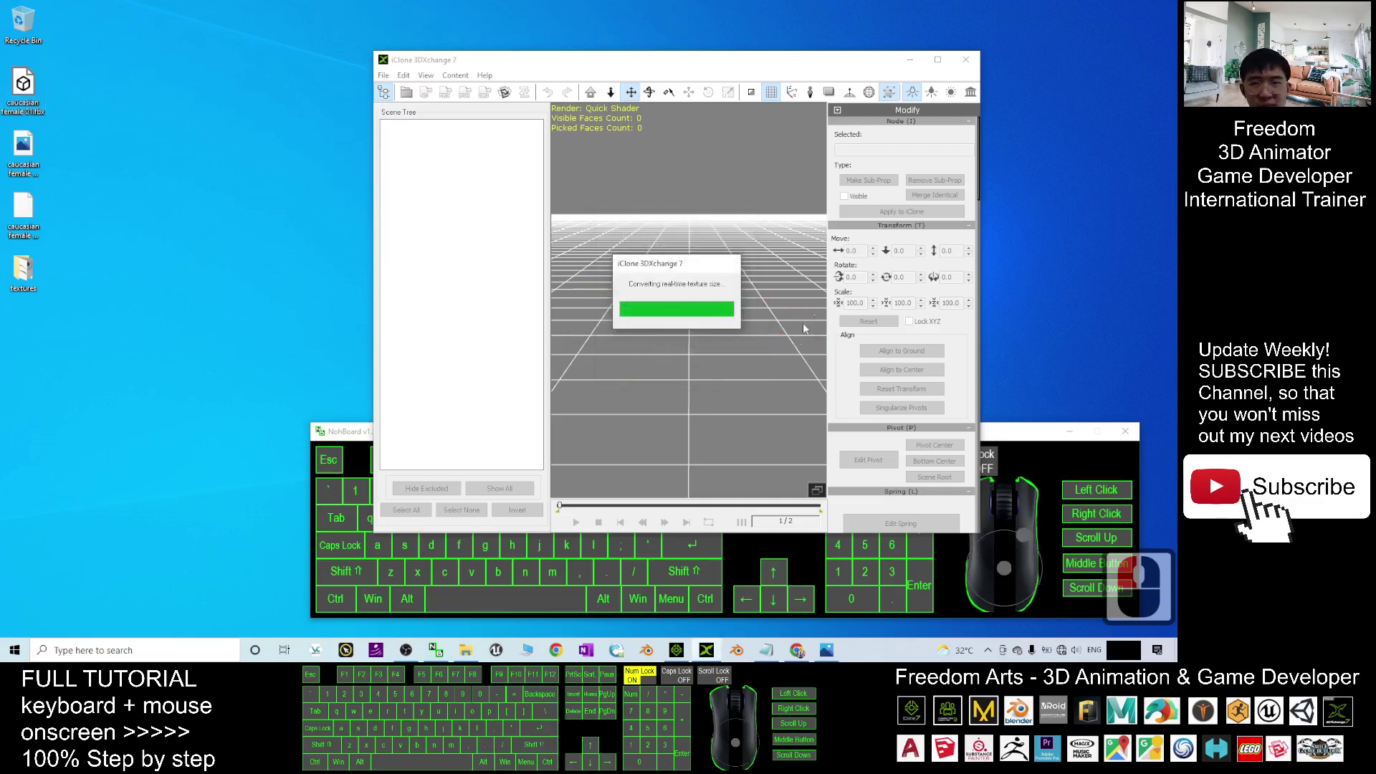
pyautogui.click(938, 60)
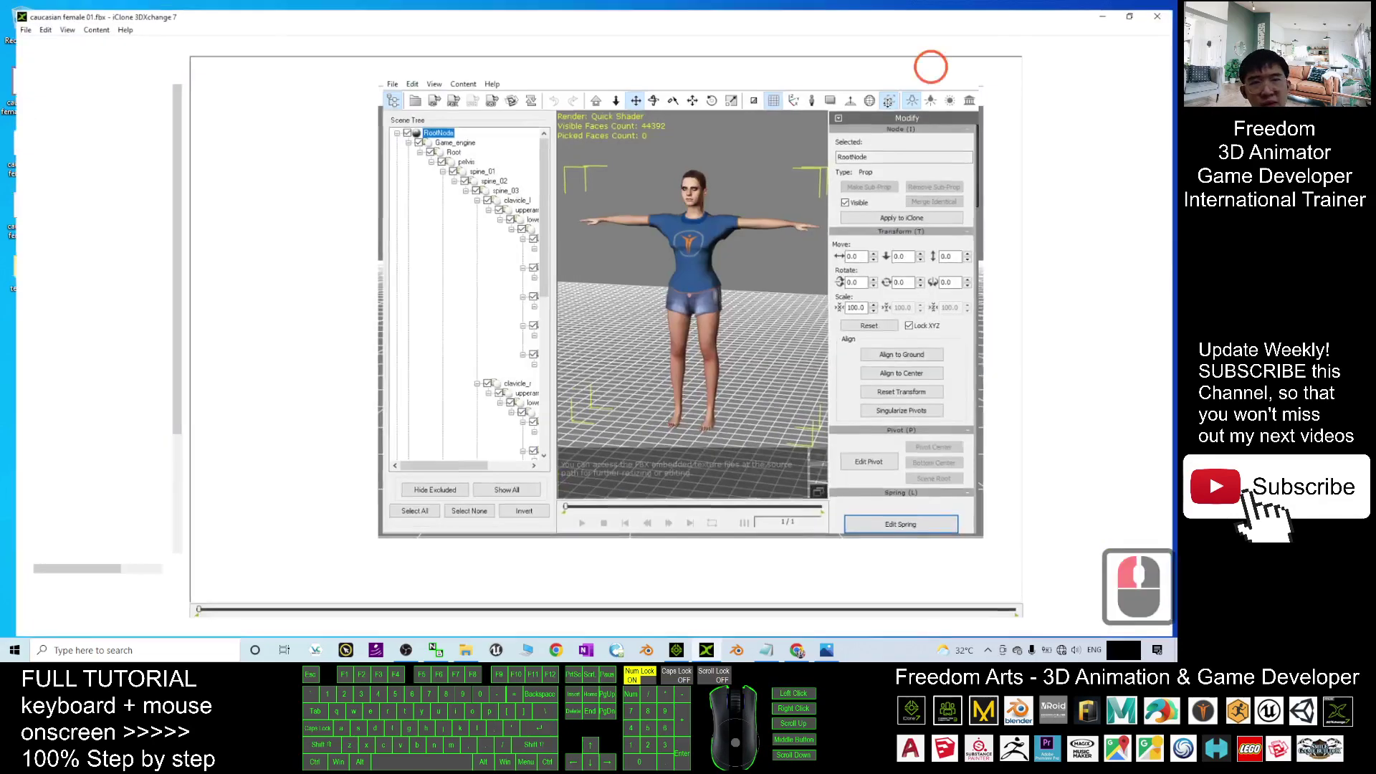
pyautogui.click(638, 442)
pyautogui.click(437, 37)
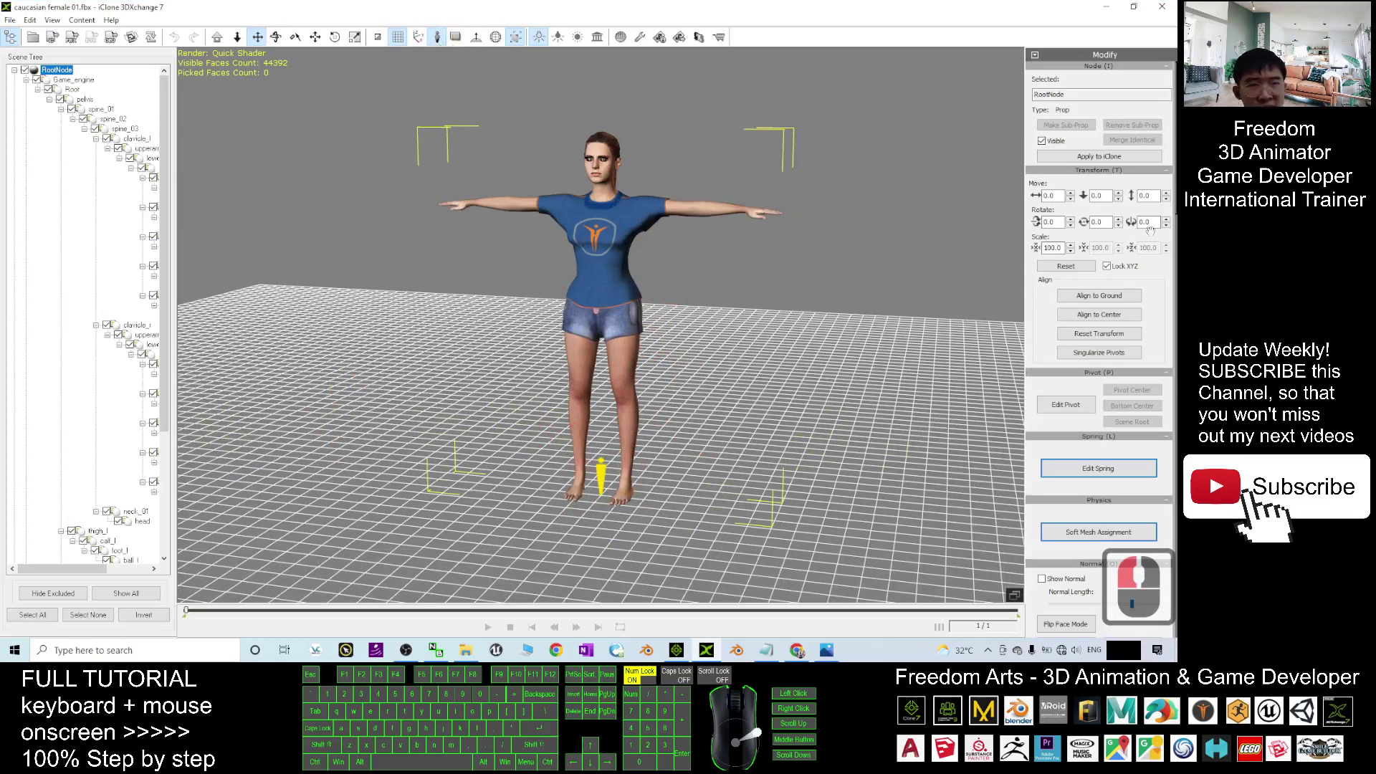
# Change the RootNode scale from 100 to 10 on all axes and recentre the view on her.
pyautogui.click(994, 242)
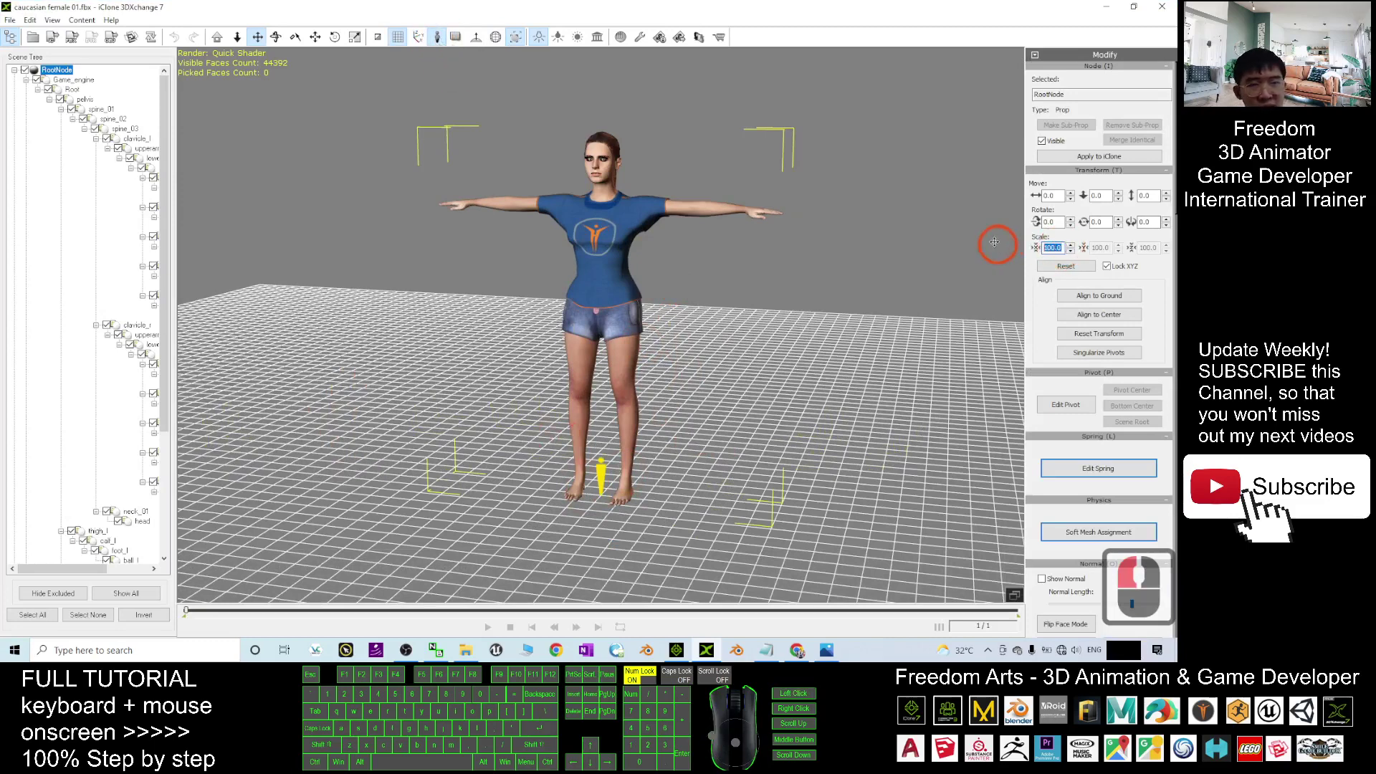
pyautogui.write('10')
pyautogui.press('Return')
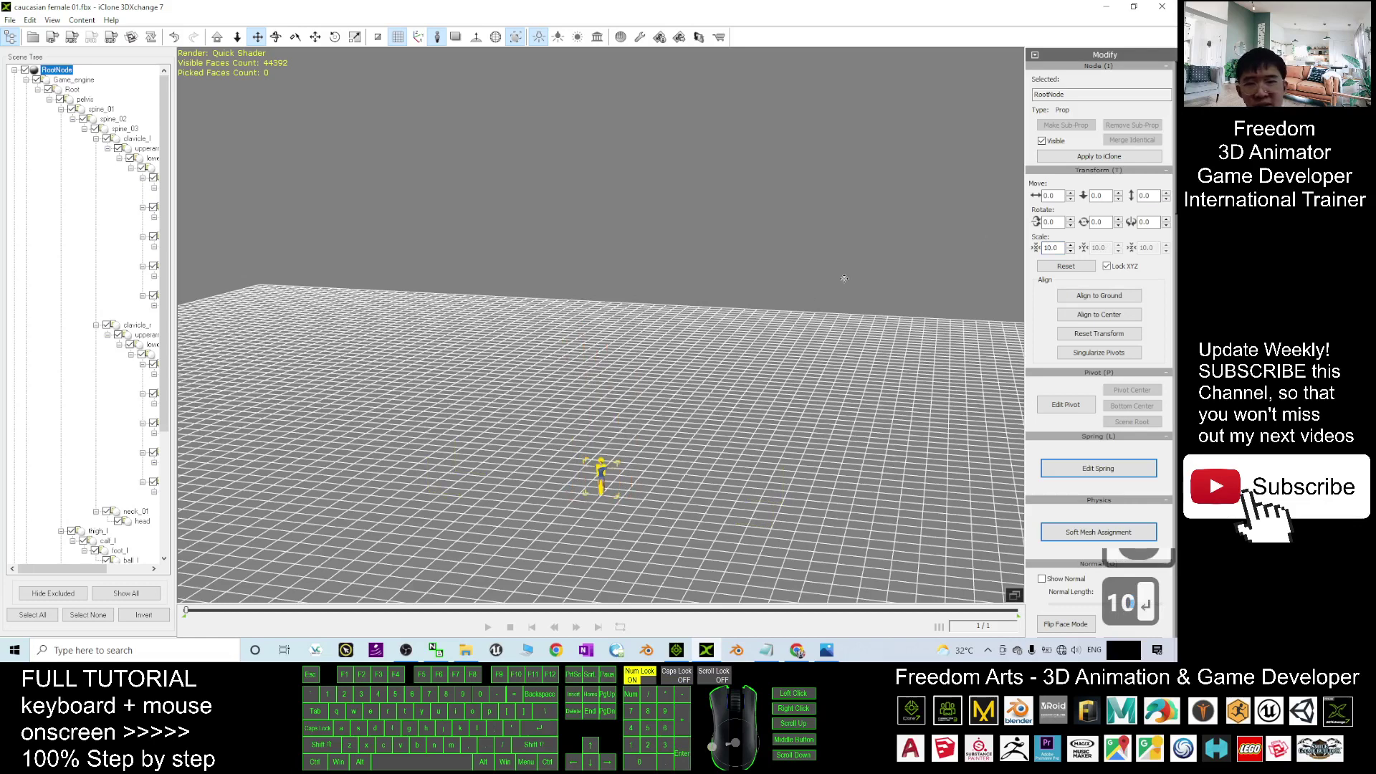
pyautogui.scroll(5, 688, 388)
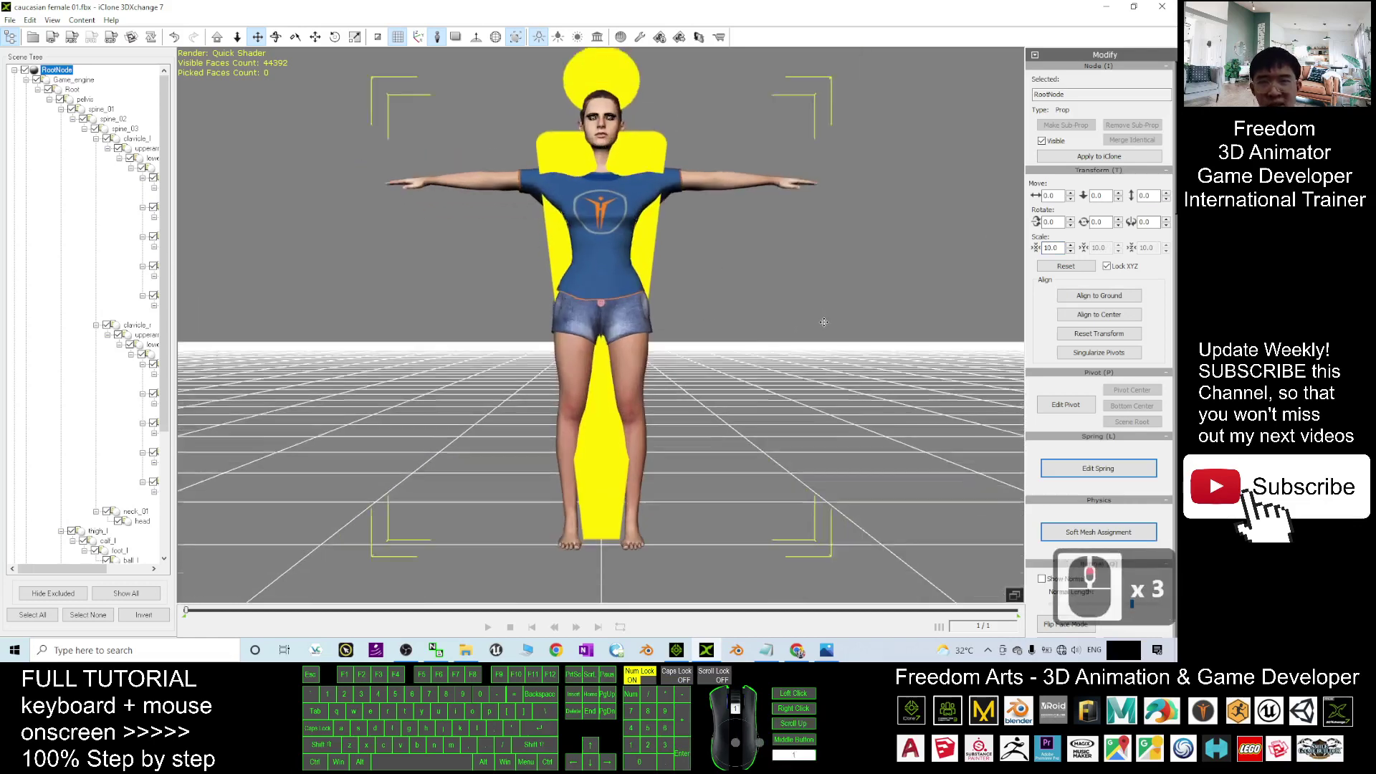
pyautogui.moveTo(802, 293); pyautogui.dragTo(863, 224)
pyautogui.press('c')
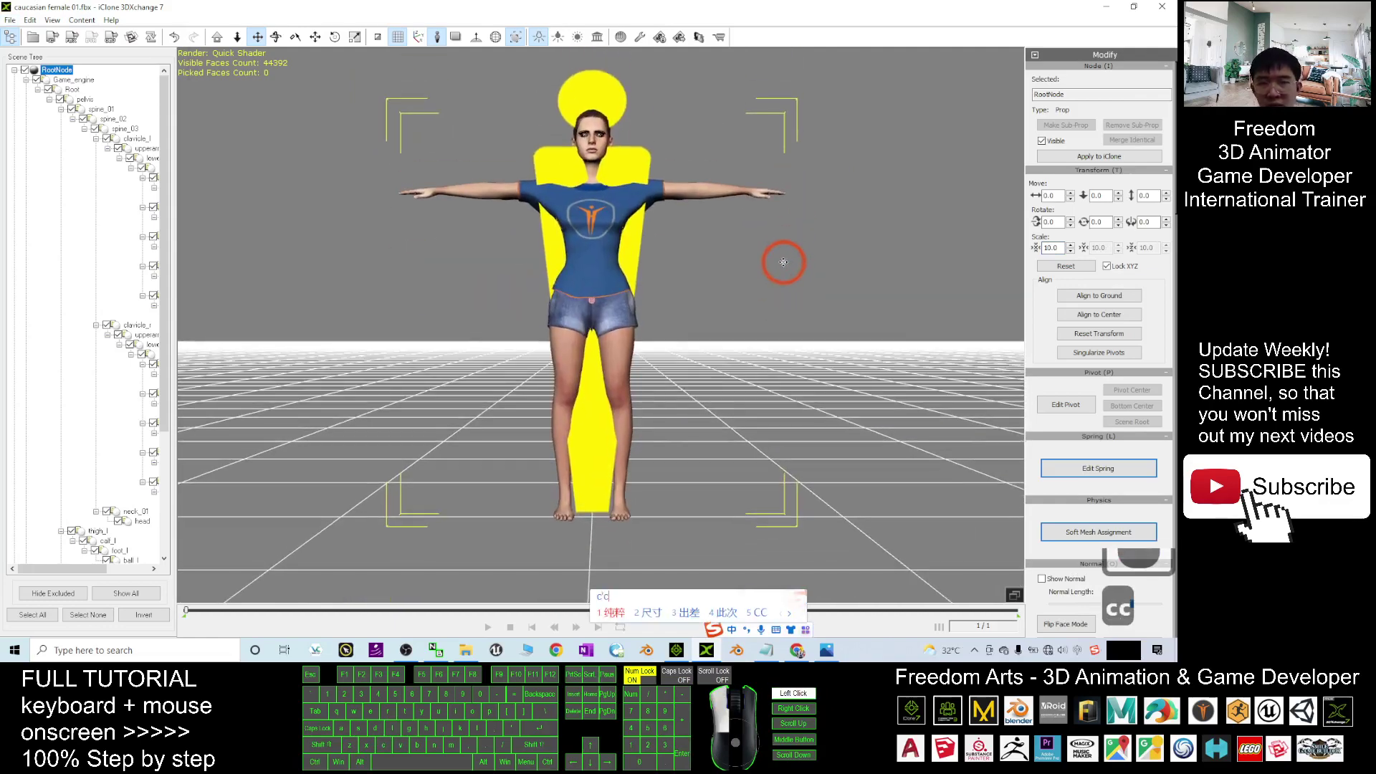
pyautogui.press('x')
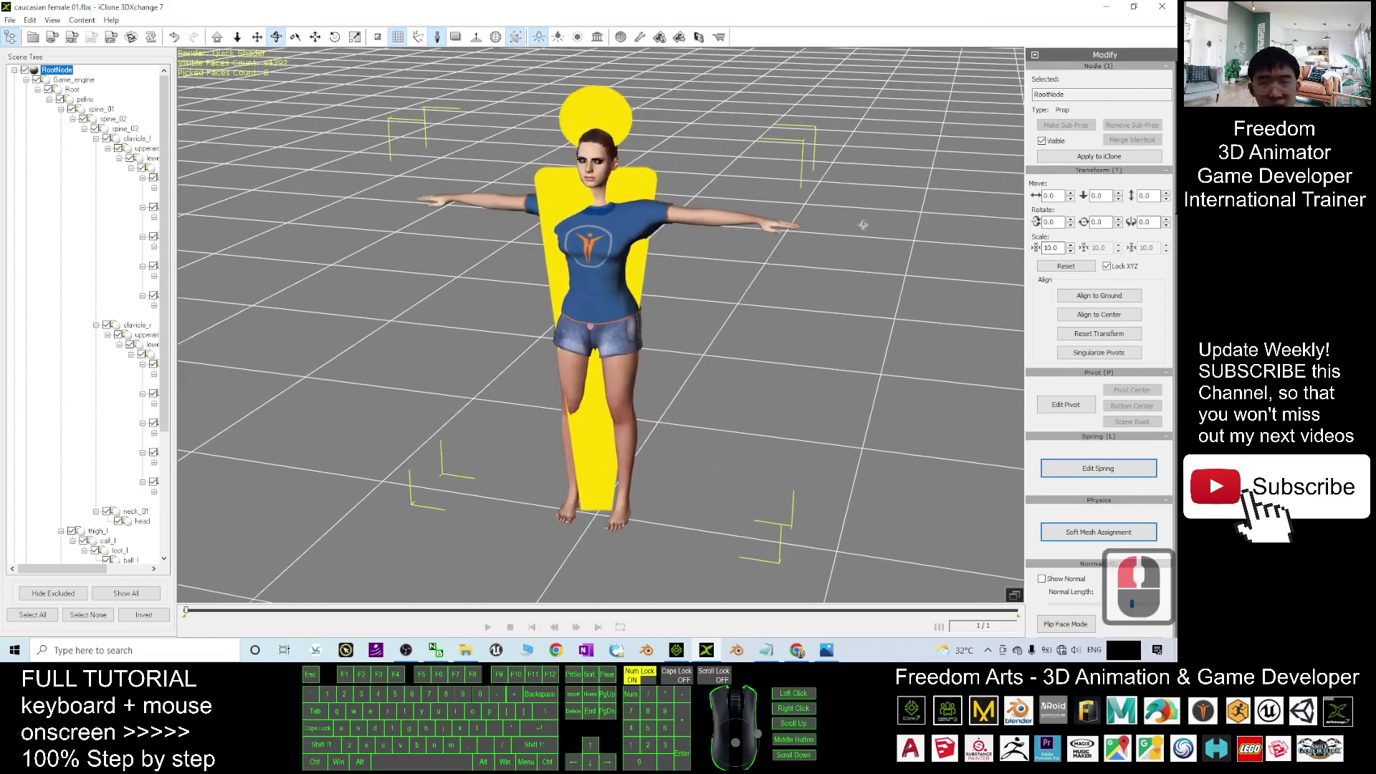